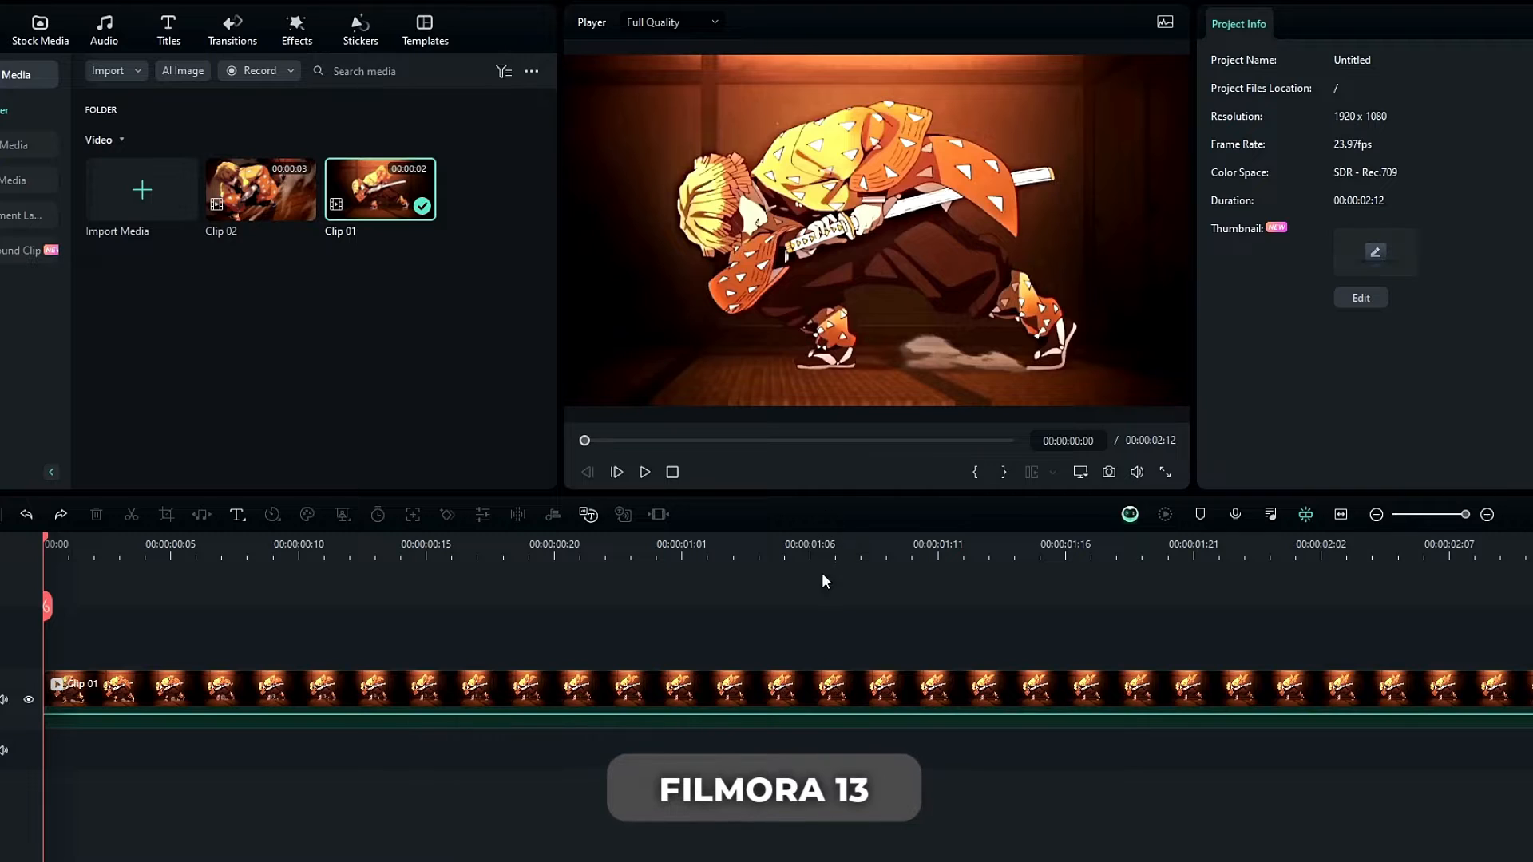
Play Clip 01 through and open the project's aspect ratio settings to check them.
key("space")
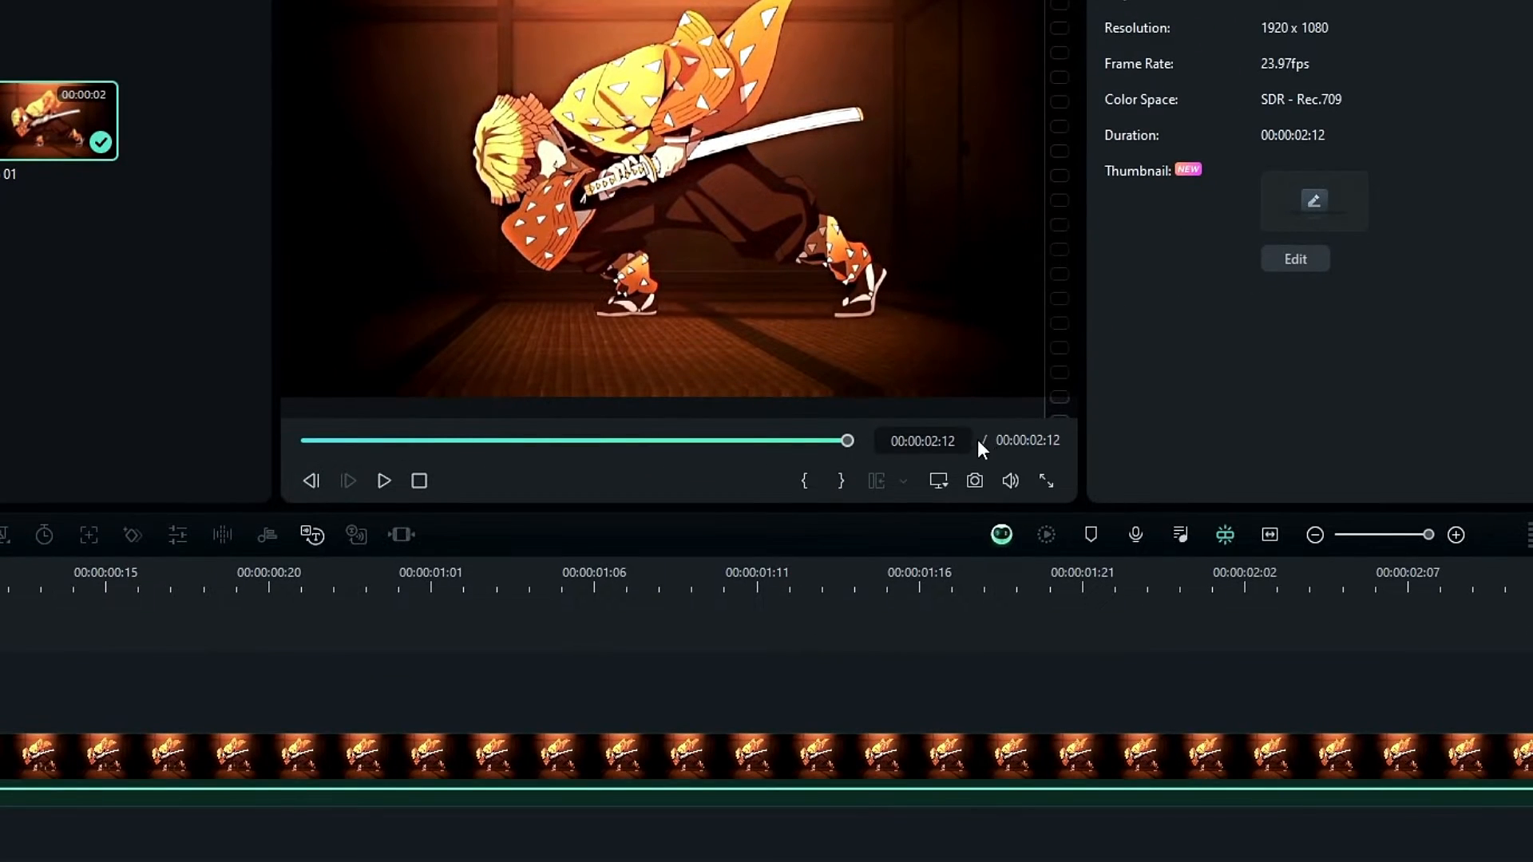
left_click(939, 481)
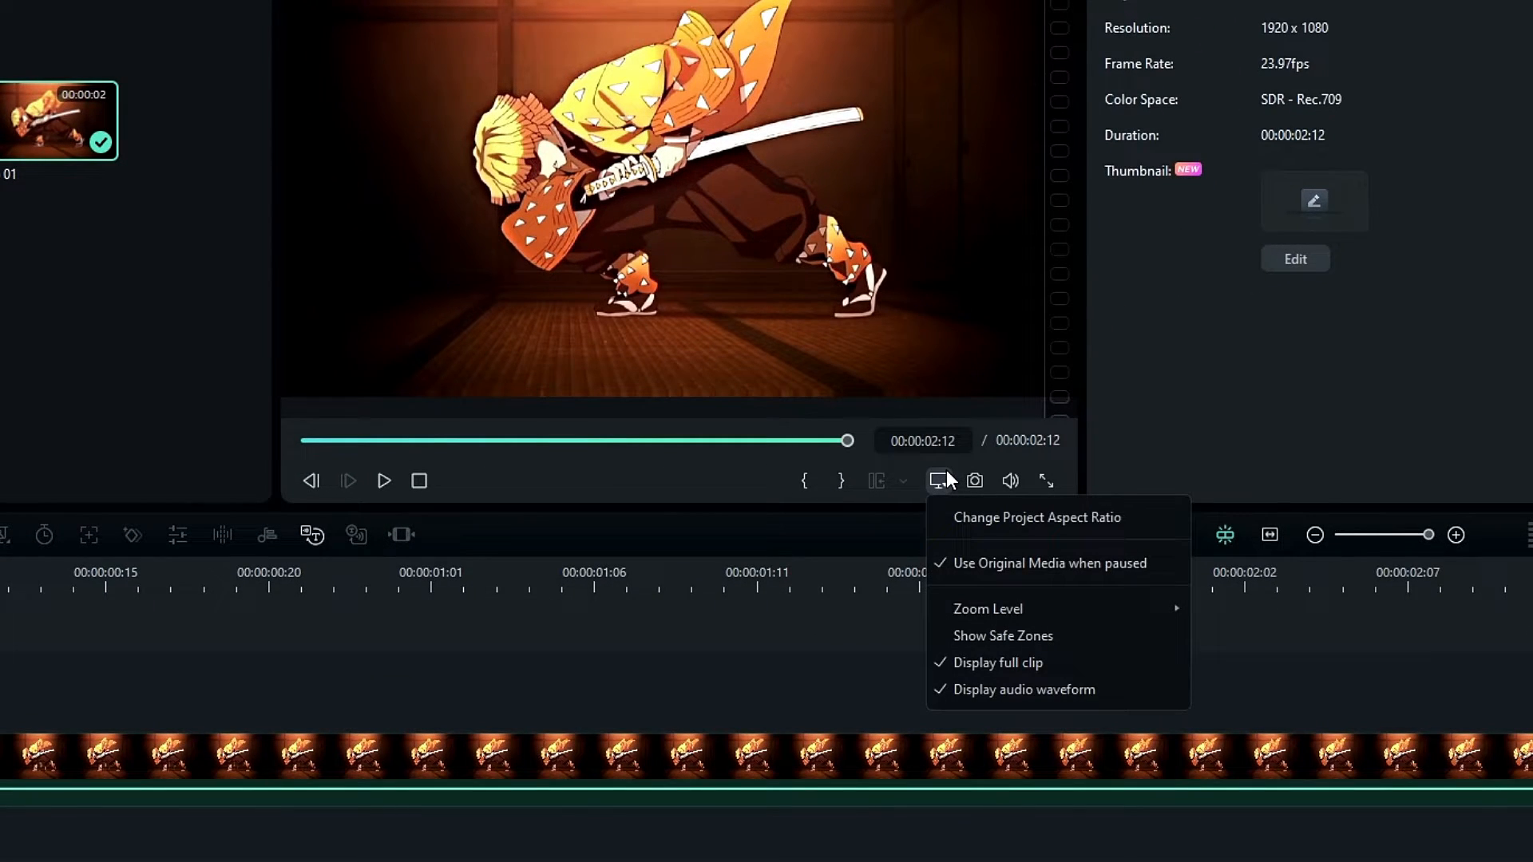
left_click(1033, 516)
left_click(769, 477)
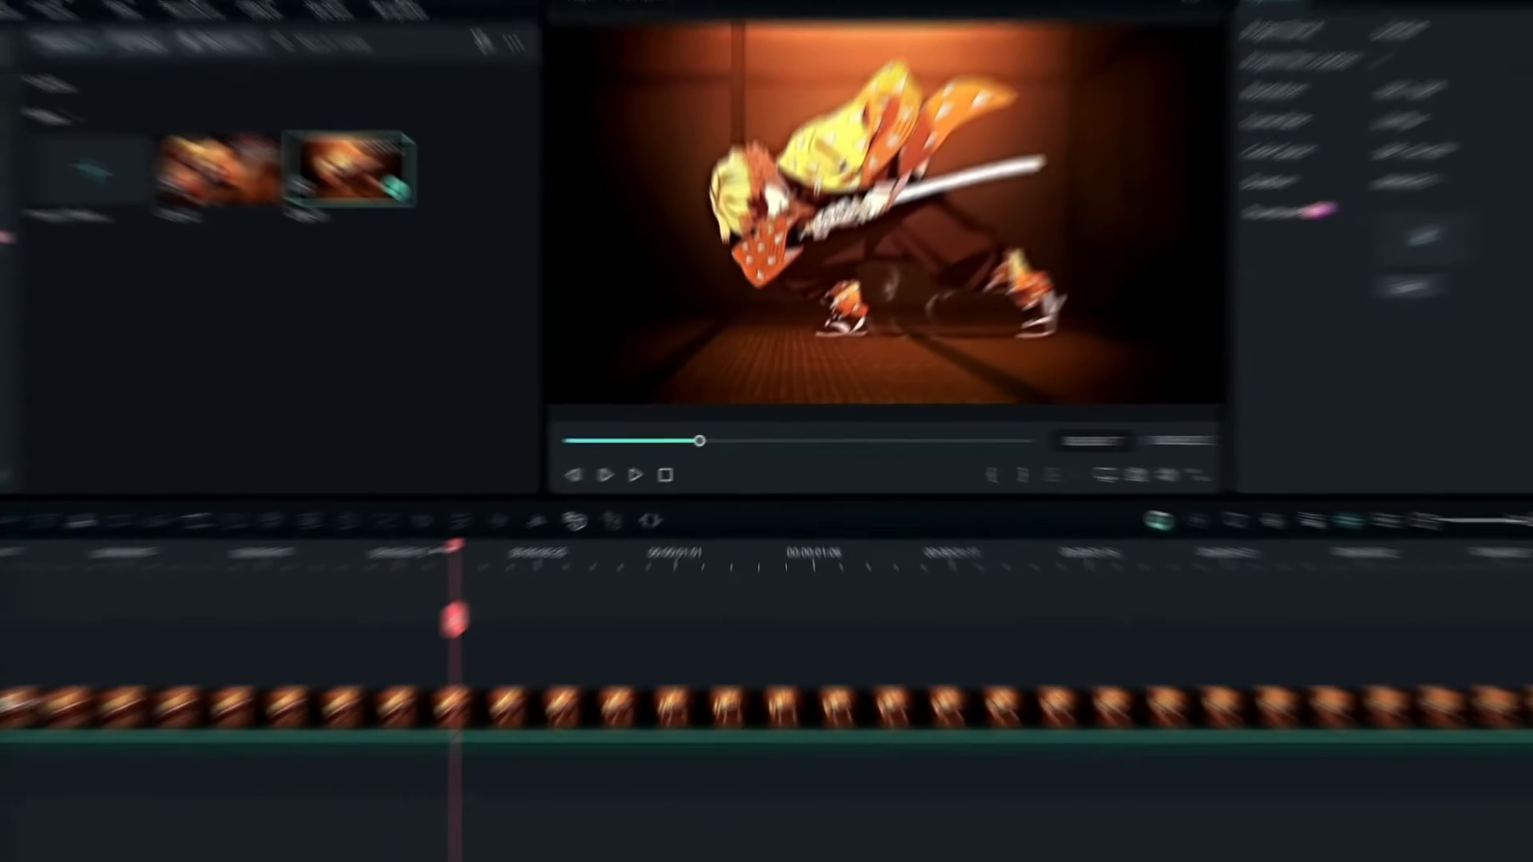
Step frame by frame through the start of Clip 01 to examine how often the picture changes.
left_click_drag(115, 546, 45, 579)
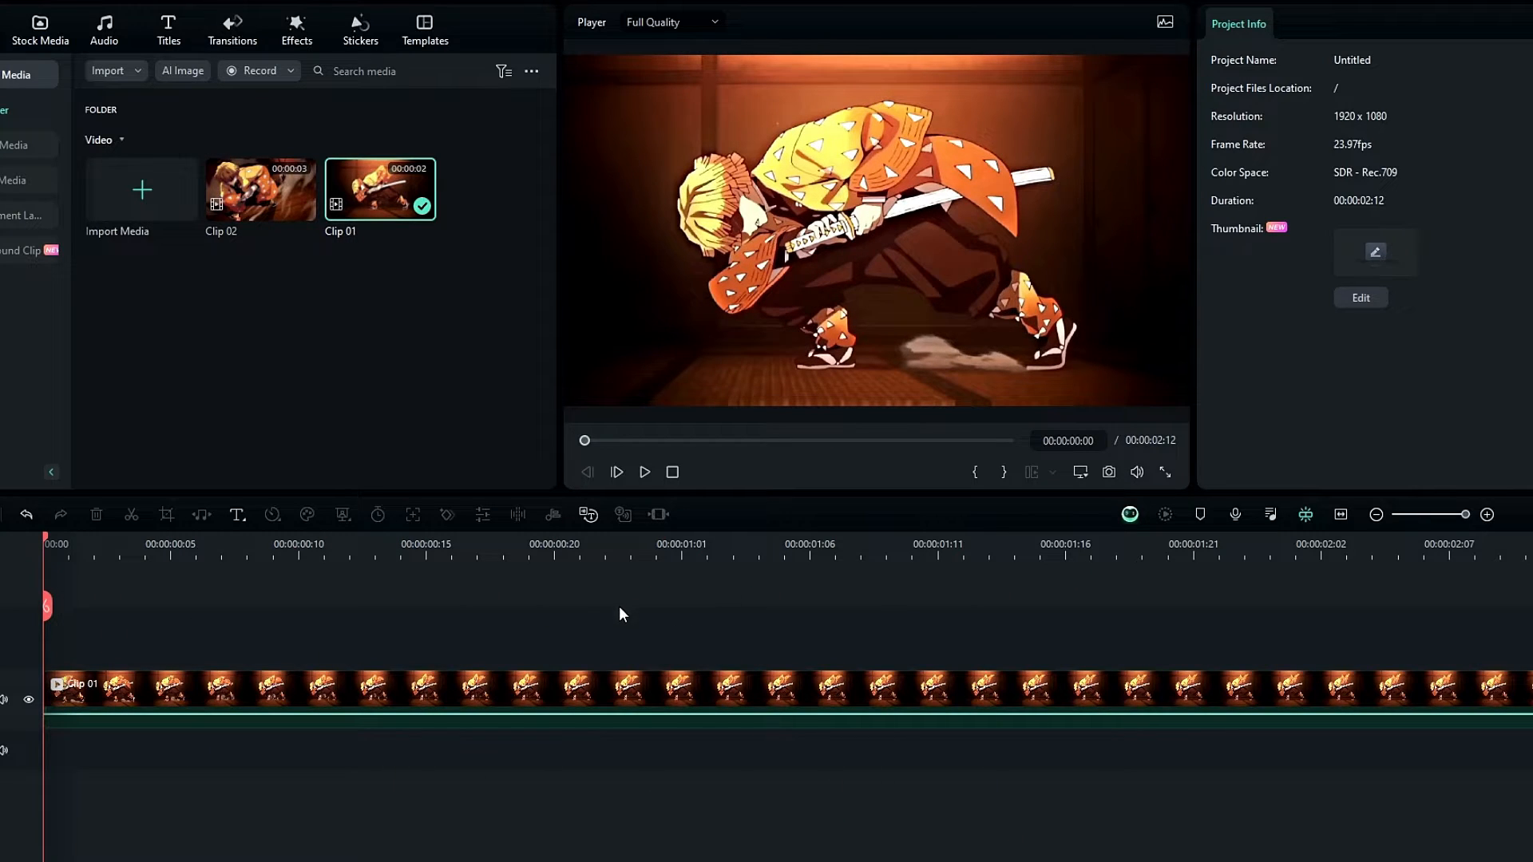
key("Right")
key("Right")
key("Left")
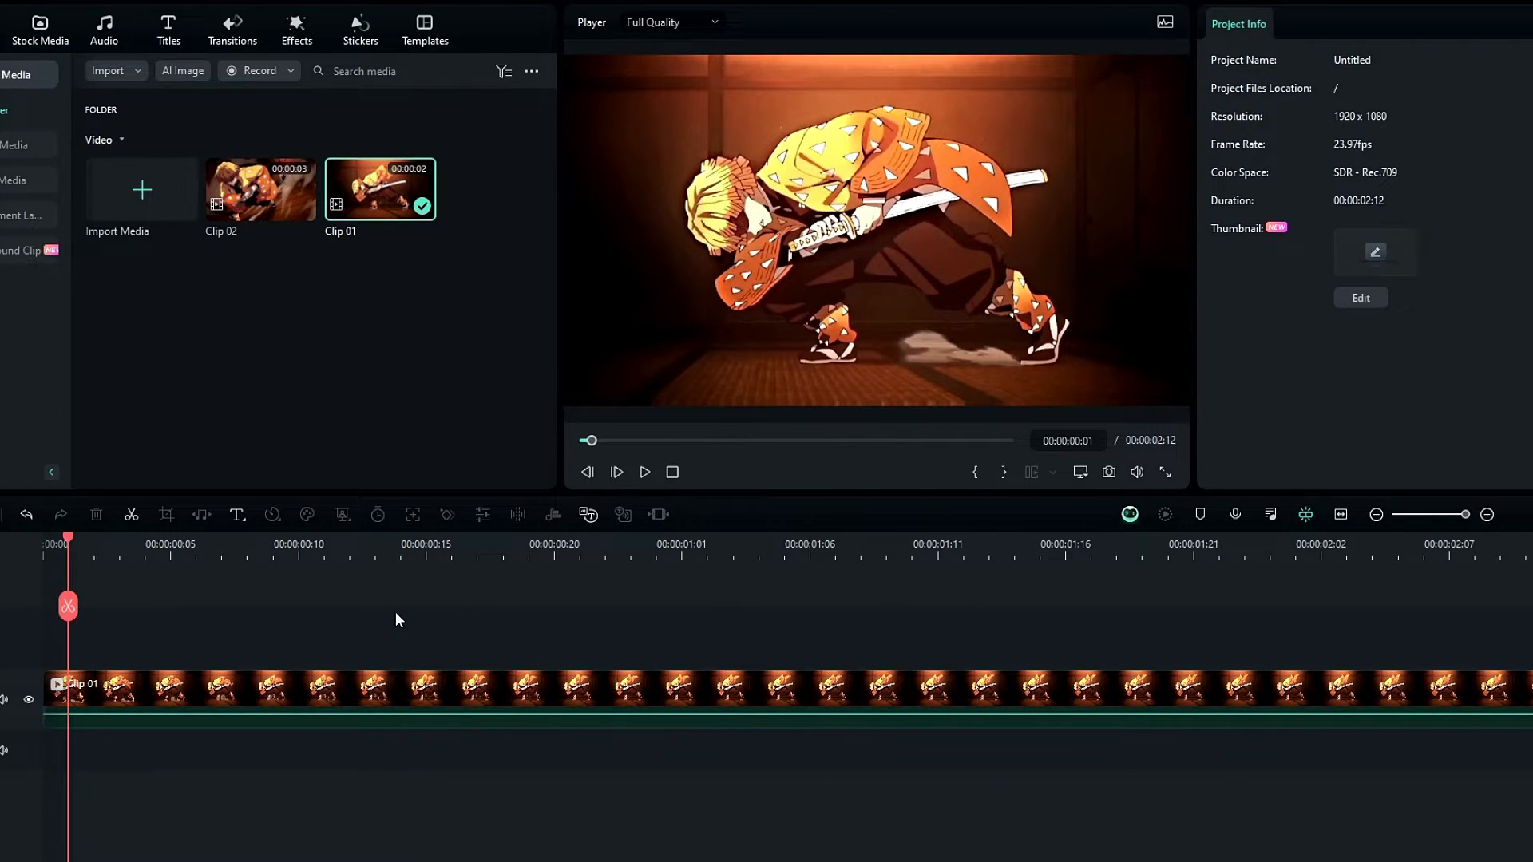
key("Left")
key("Right")
key("Right")
key("Right")
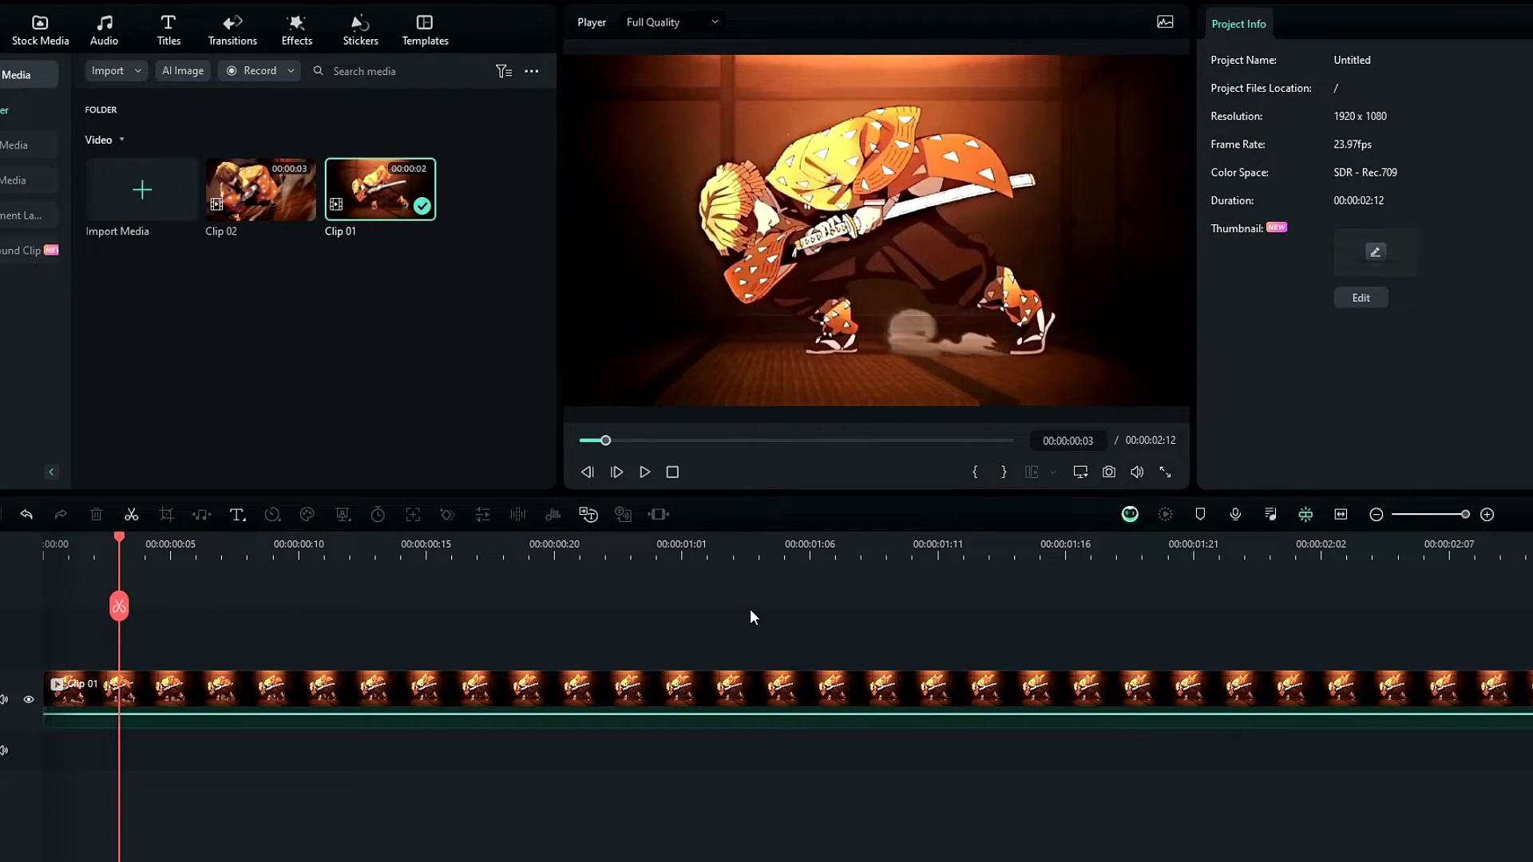
key("Left")
key("Right")
key("Left")
key("Right")
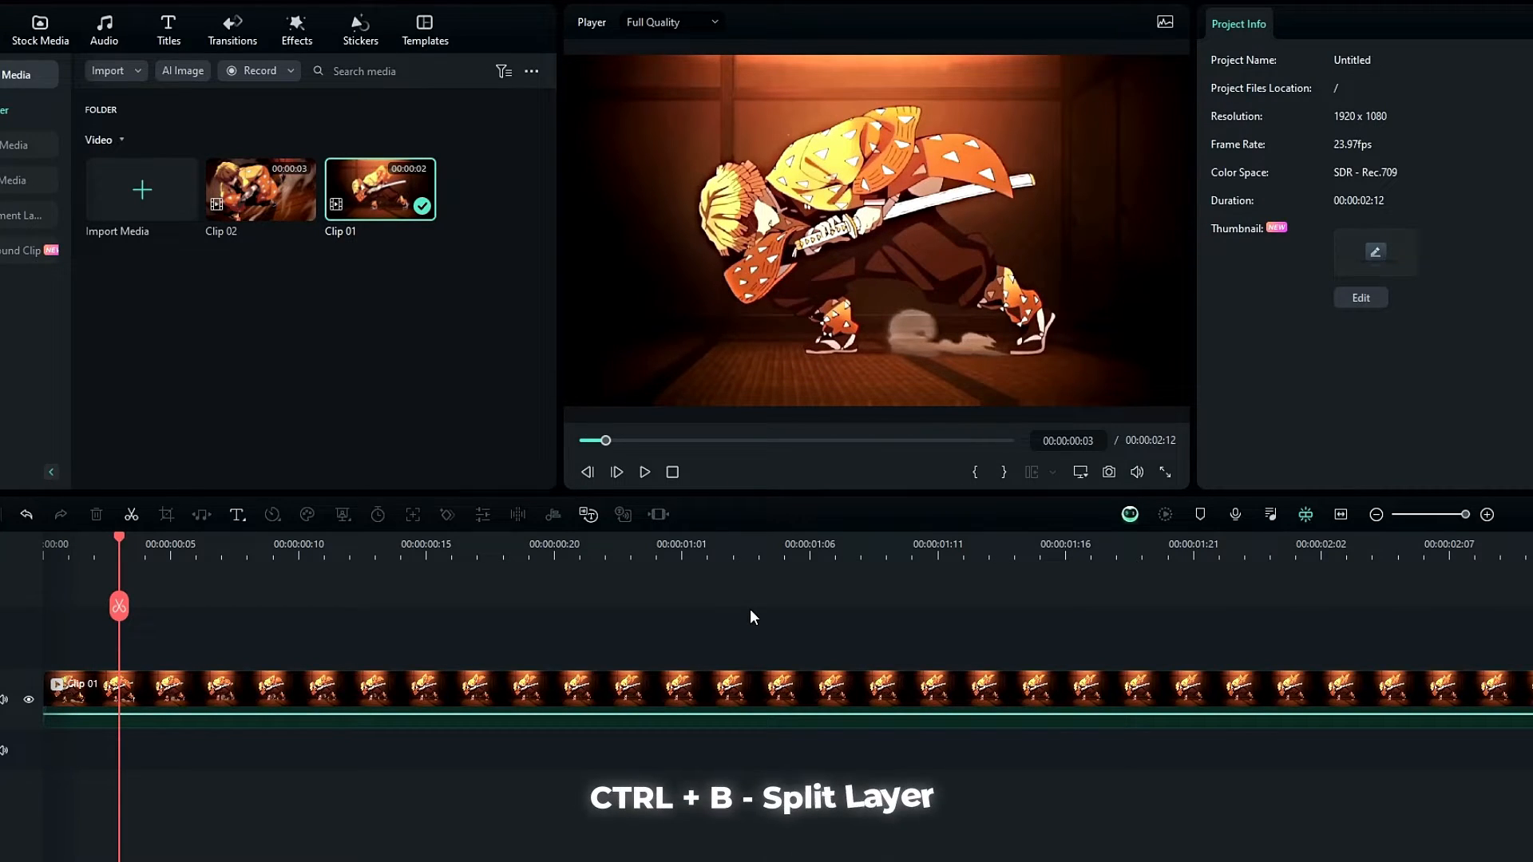
Split Clip 01 every three frames, at 00:00:00:03, 06, 09, 12 and 15.
key("ctrl+b")
key("Right")
key("Right")
key("Right")
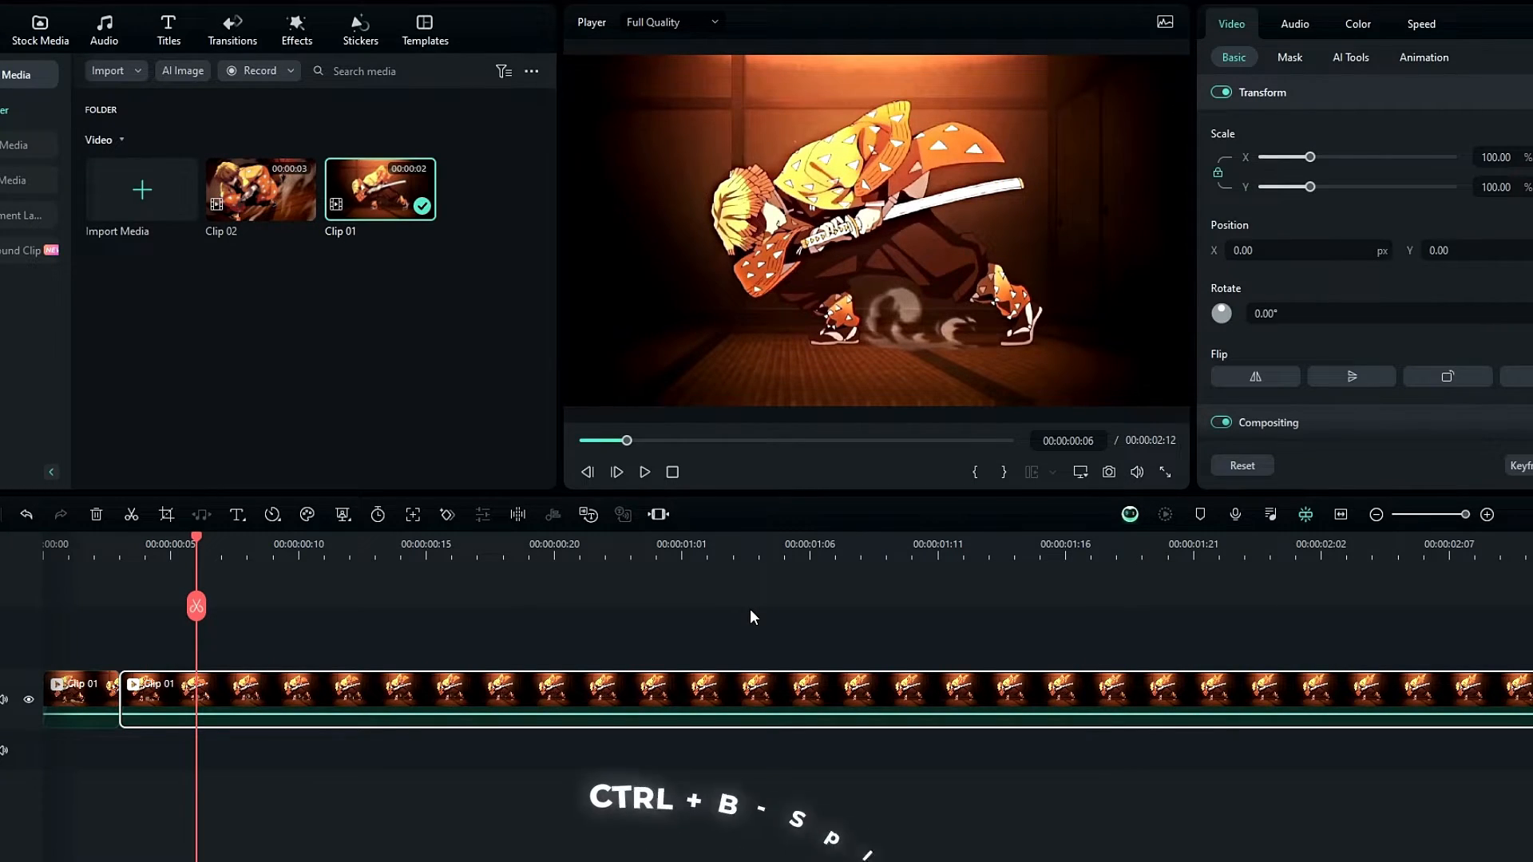
key("ctrl+b")
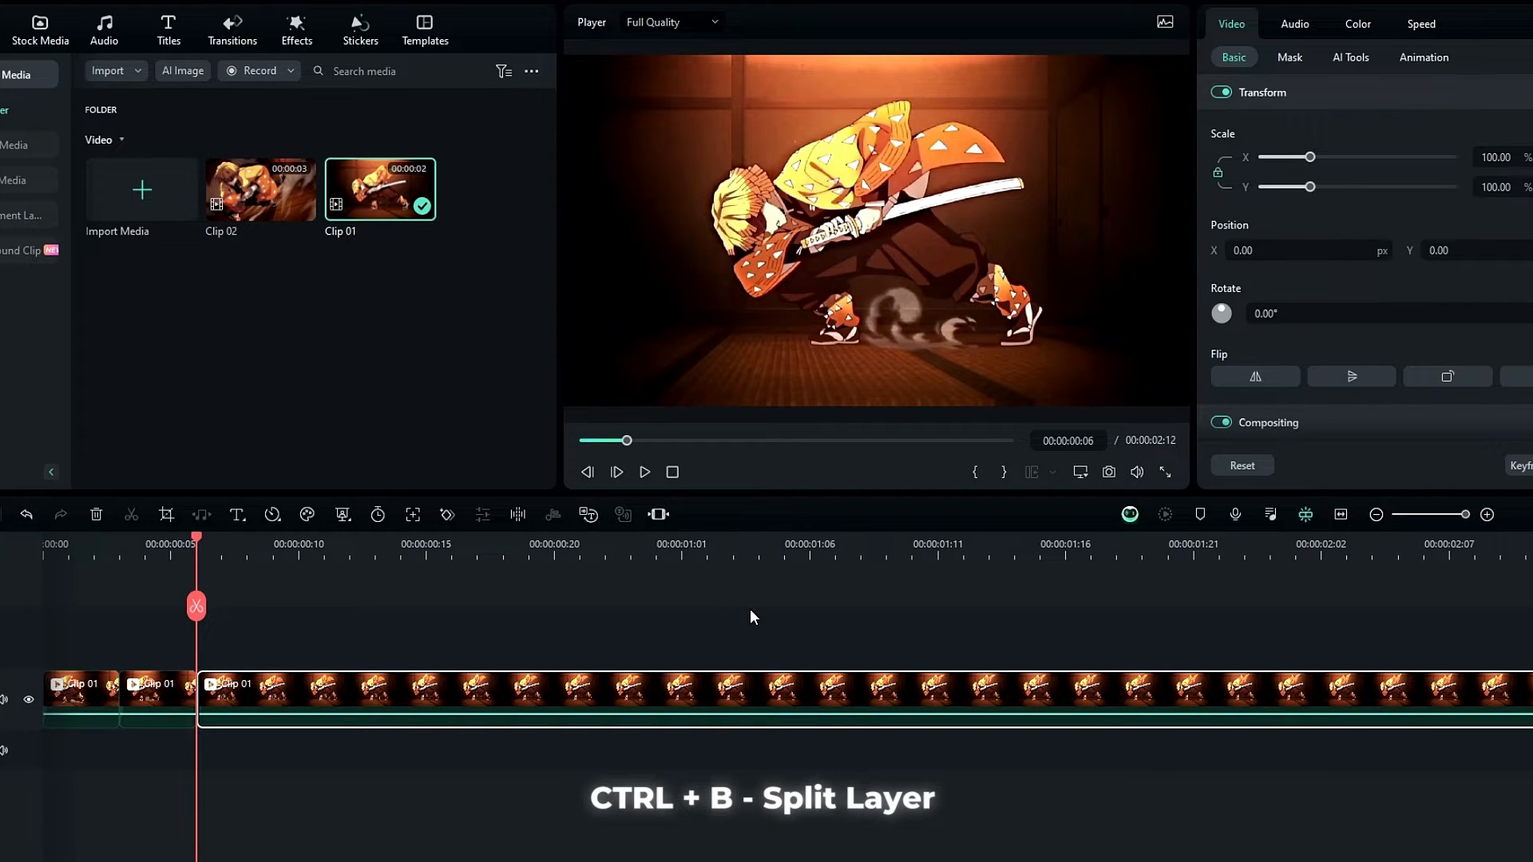
key("Right")
key("Right")
key("Right")
key("ctrl+b")
key("Right")
key("Right")
key("Right")
key("ctrl+b")
key("Right")
key("Right")
key("Right")
key("ctrl+b")
Continue splitting Clip 01 every three frames from 00:00:00:18 through 00:00:01:12.
key("Right")
key("Right")
key("Right")
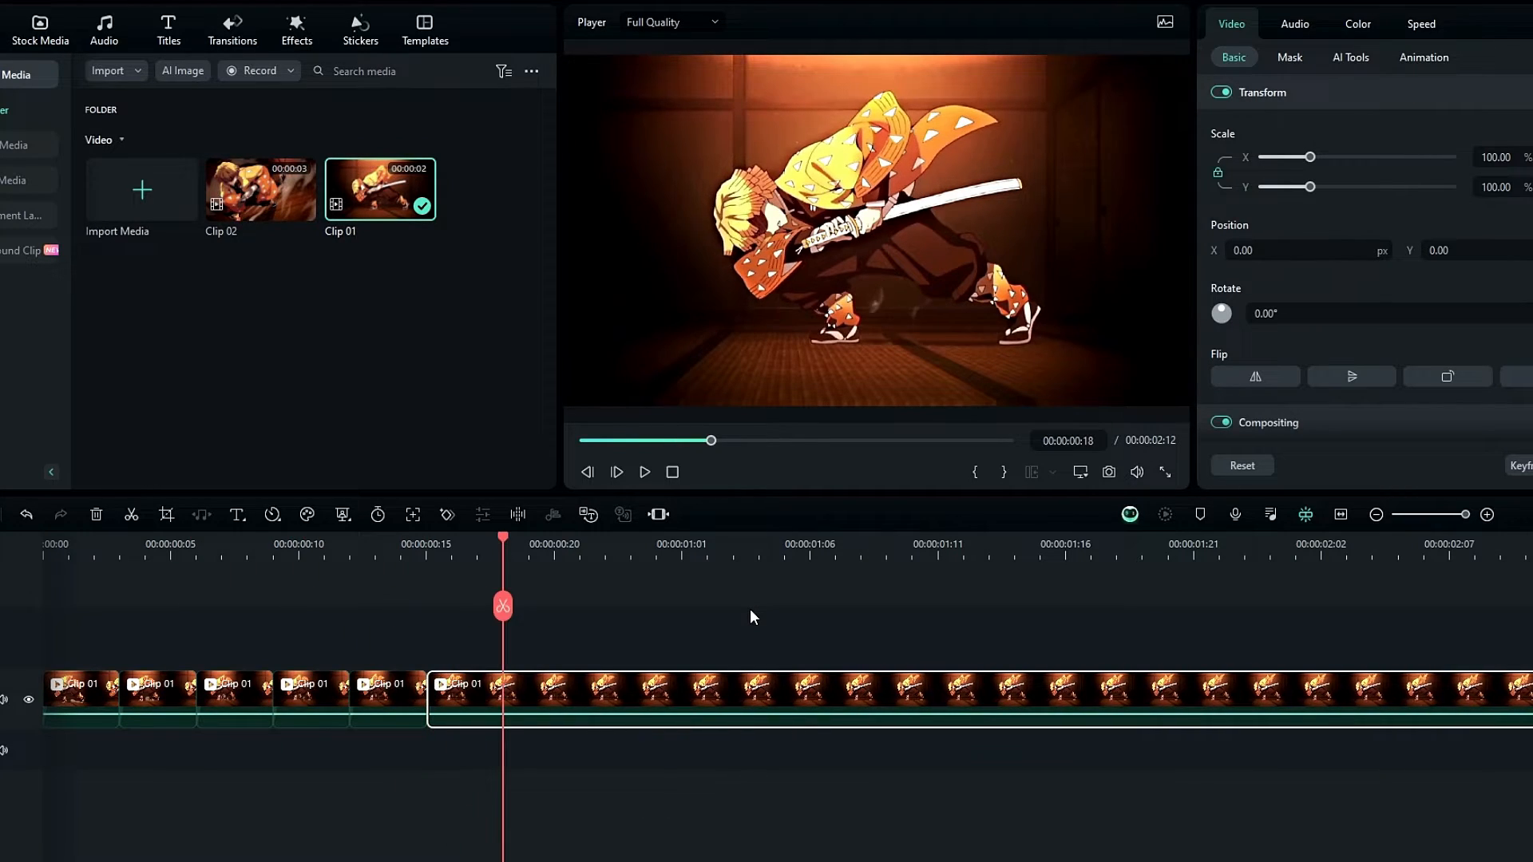
key("ctrl+b")
key("Right")
key("Right")
key("Right")
key("ctrl+b")
key("Right")
key("Right")
key("Right")
key("ctrl+b")
key("ctrl+b")
key("Right")
key("Right")
key("Right")
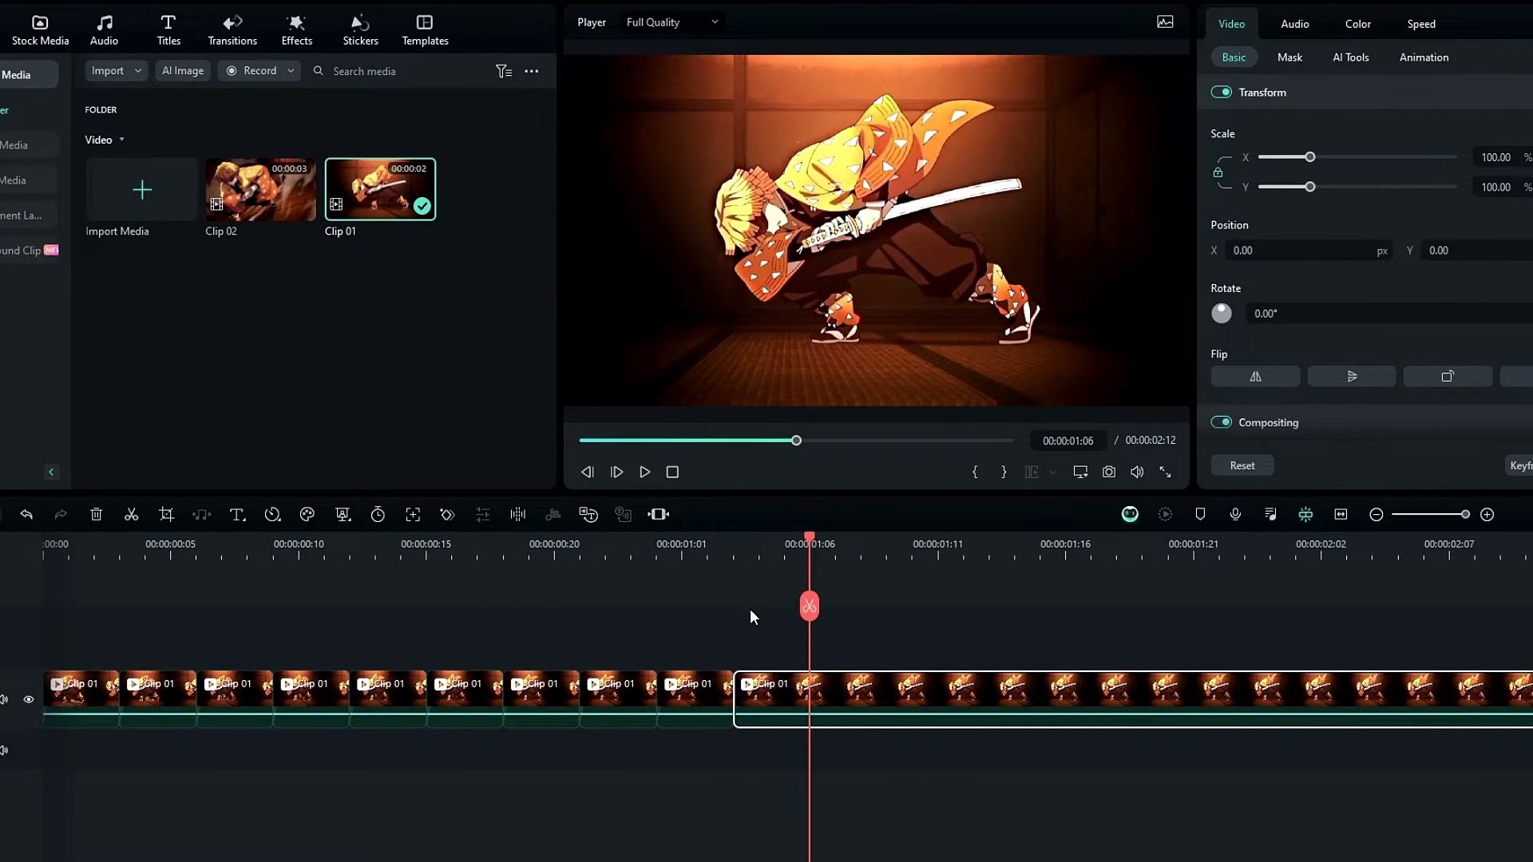
key("ctrl+b")
key("Right")
key("Right")
key("Right")
key("ctrl+b")
key("Right")
key("Right")
left_click(750, 609)
key("Right")
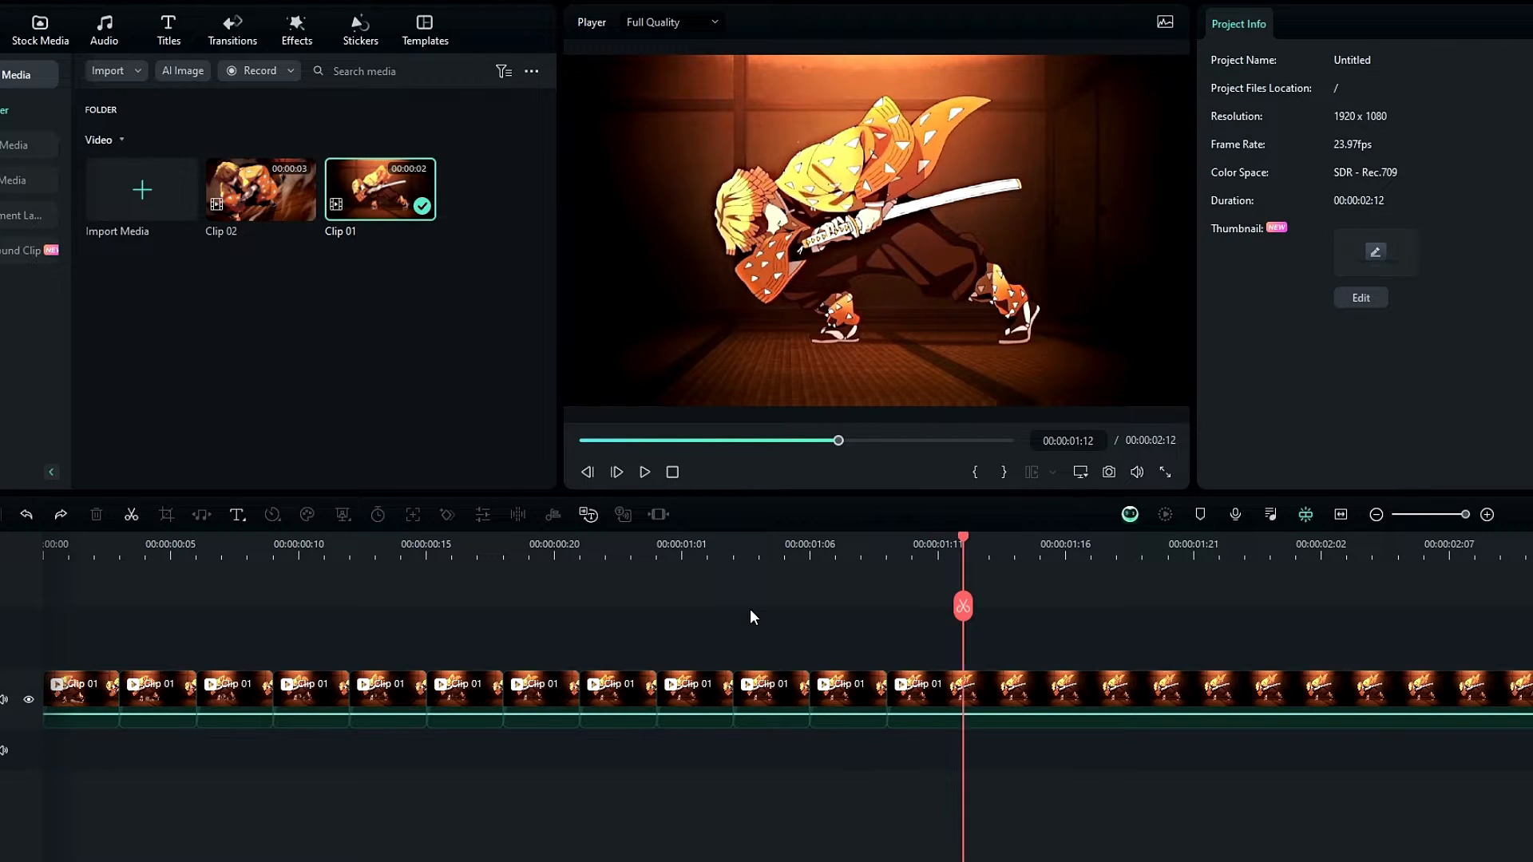
key("ctrl+b")
Split the rest of Clip 01 every three frames from 00:00:01:15 through 00:00:02:09.
key("Right")
key("Right")
key("Right")
key("ctrl+b")
key("Right")
key("Right")
key("Right")
key("ctrl+b")
key("Right")
key("Right")
key("Right")
key("ctrl+b")
key("Right")
key("Right")
key("Right")
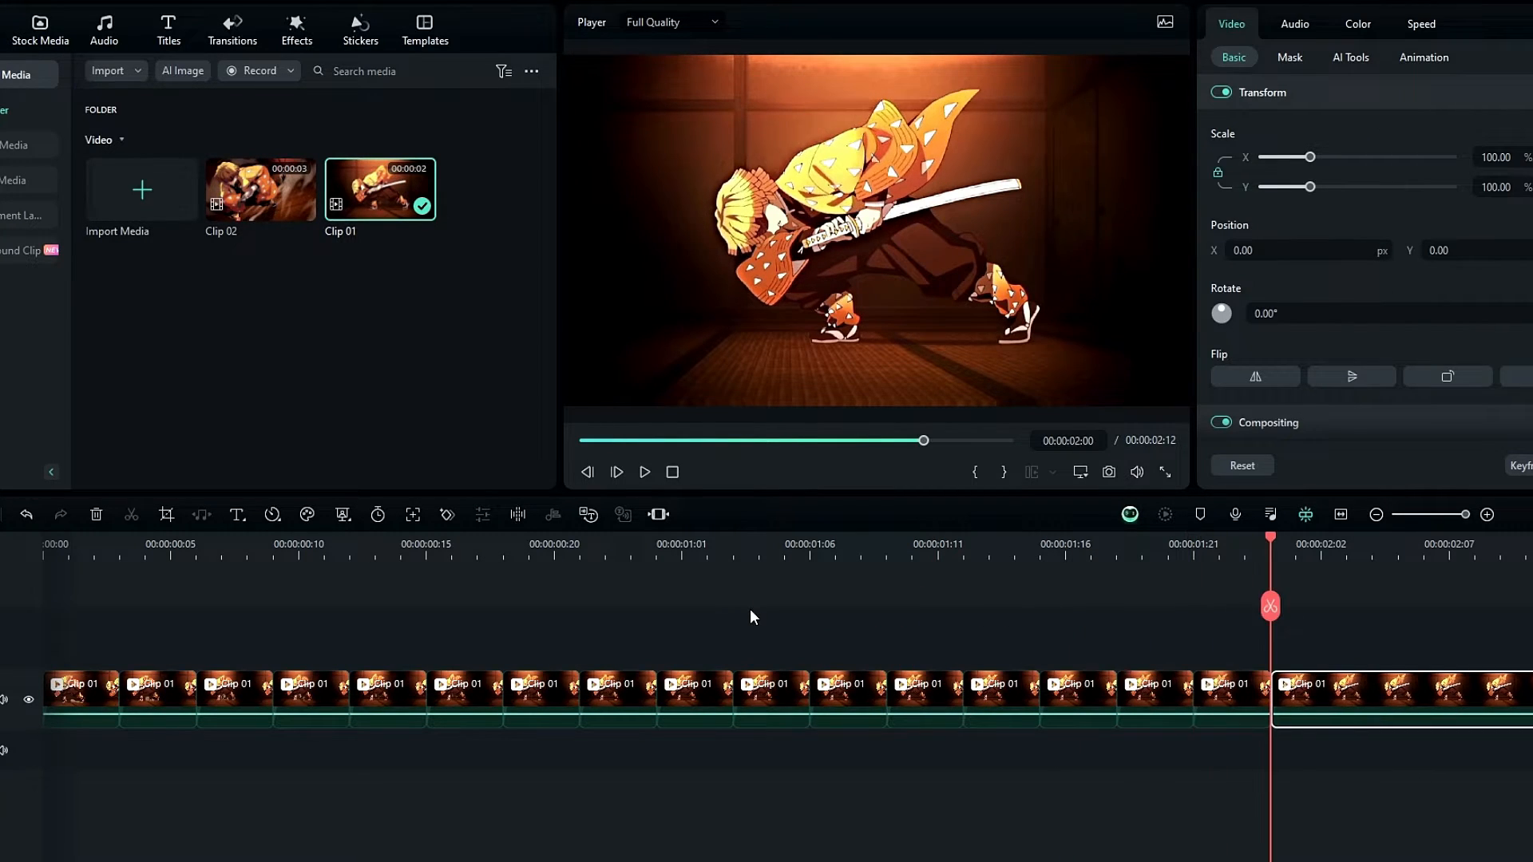
key("ctrl+b")
key("Right")
key("Right")
key("Right")
key("ctrl+b")
key("Right")
key("Right")
key("Right")
key("ctrl+b")
key("Right")
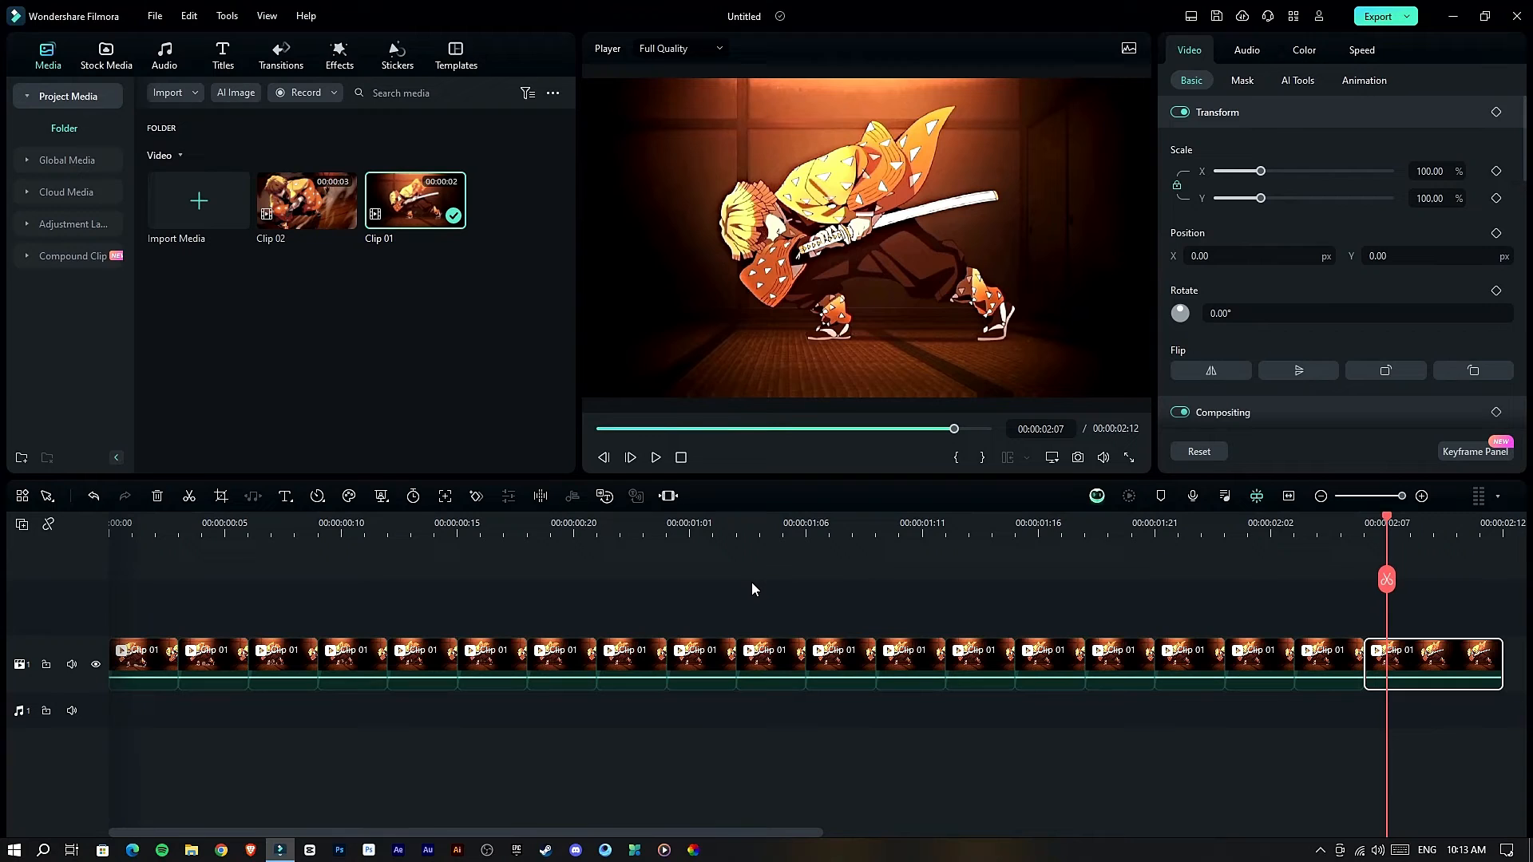
key("Right")
key("Right")
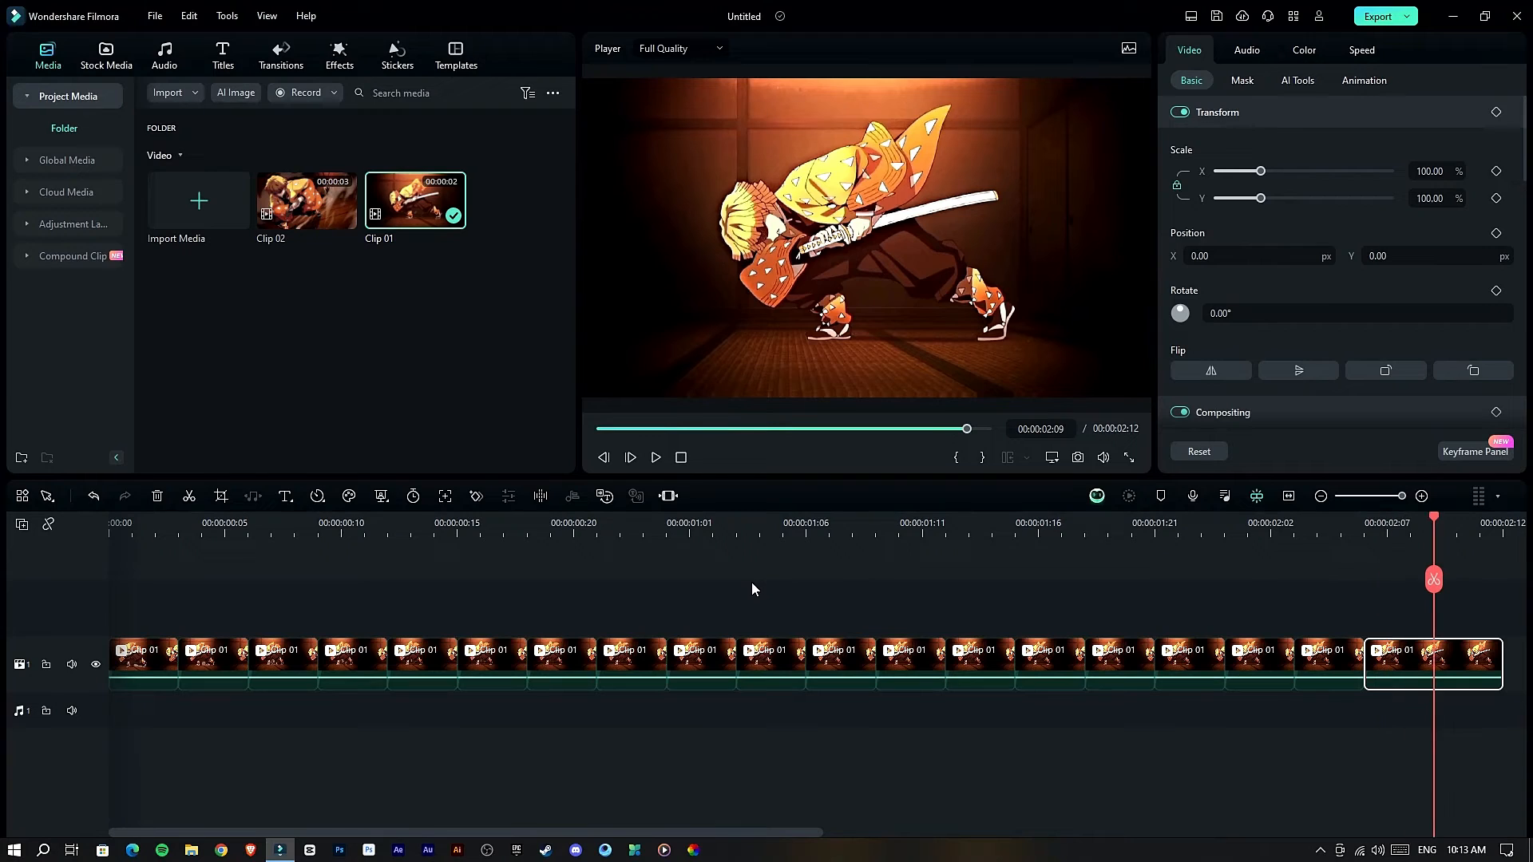
key("ctrl+b")
Trim all the pieces of Clip 01 together to their first frame and close the gaps between them.
key("Right")
key("Right")
key("Right")
left_click(626, 530)
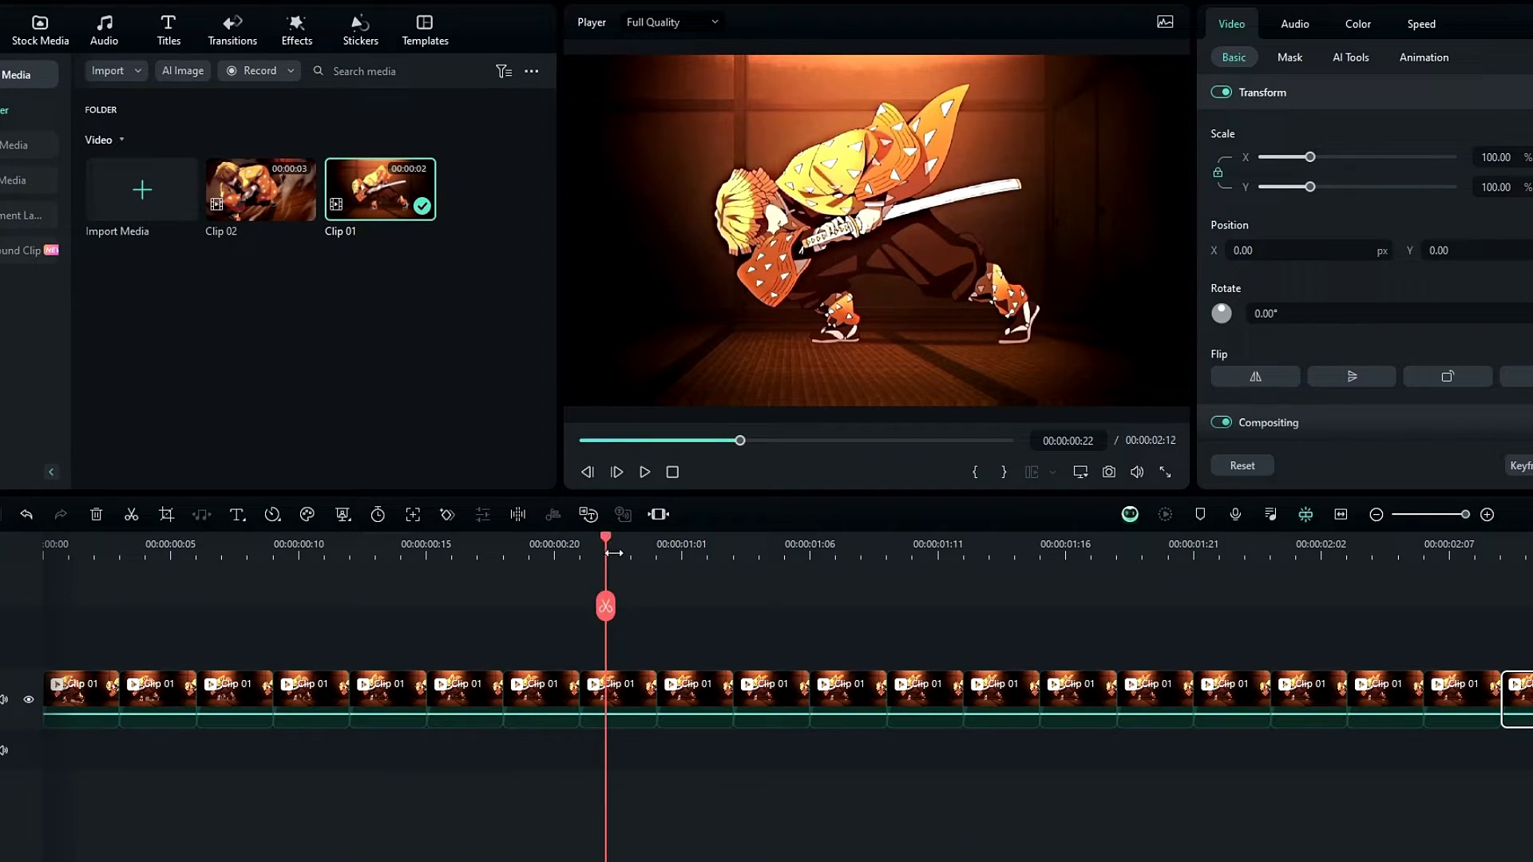
left_click_drag(613, 553, 553, 572)
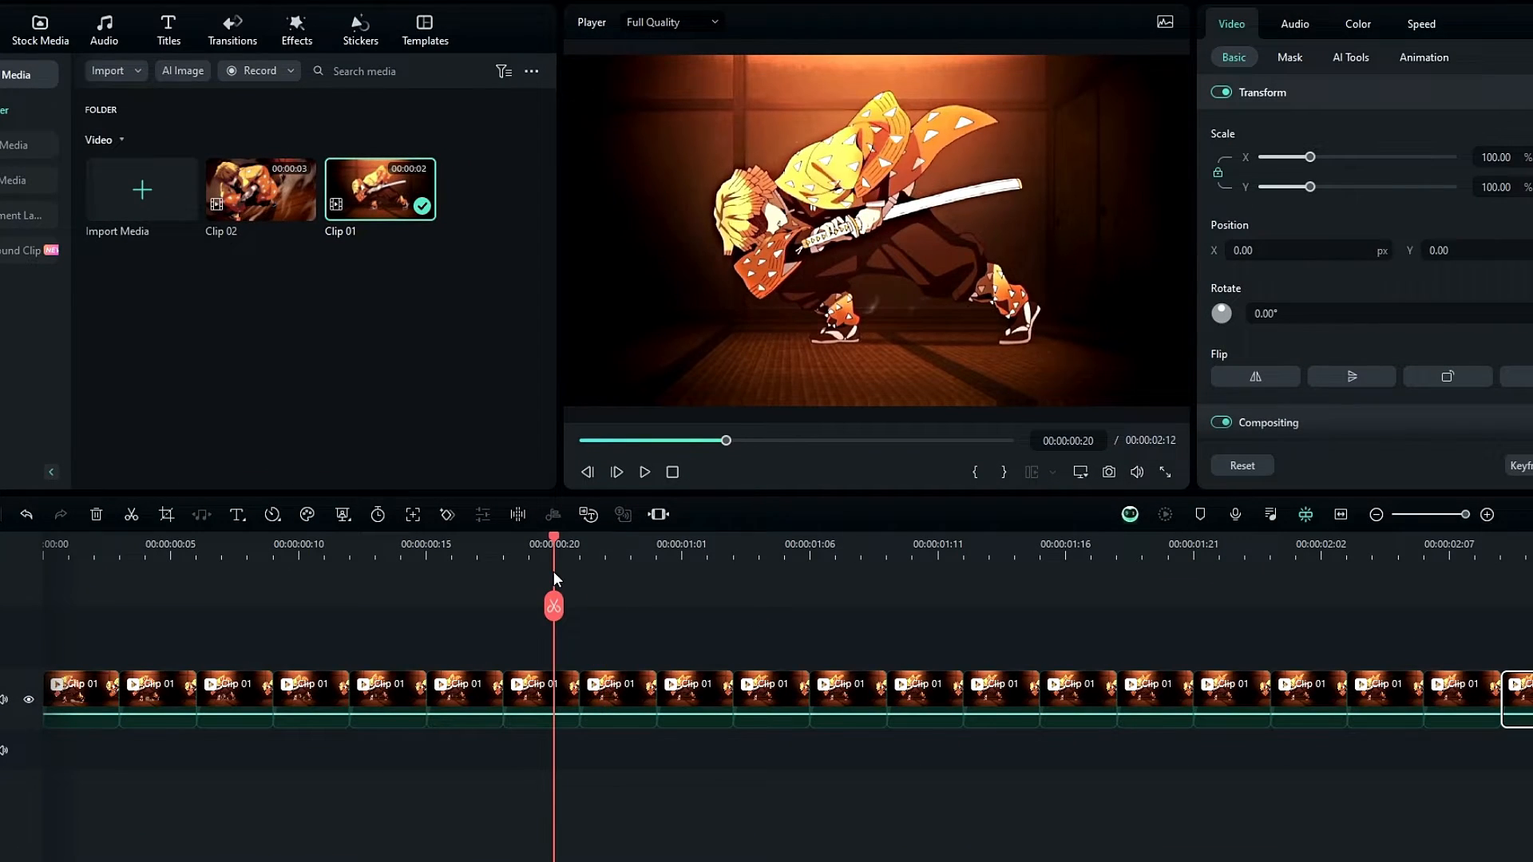
key("ctrl+a")
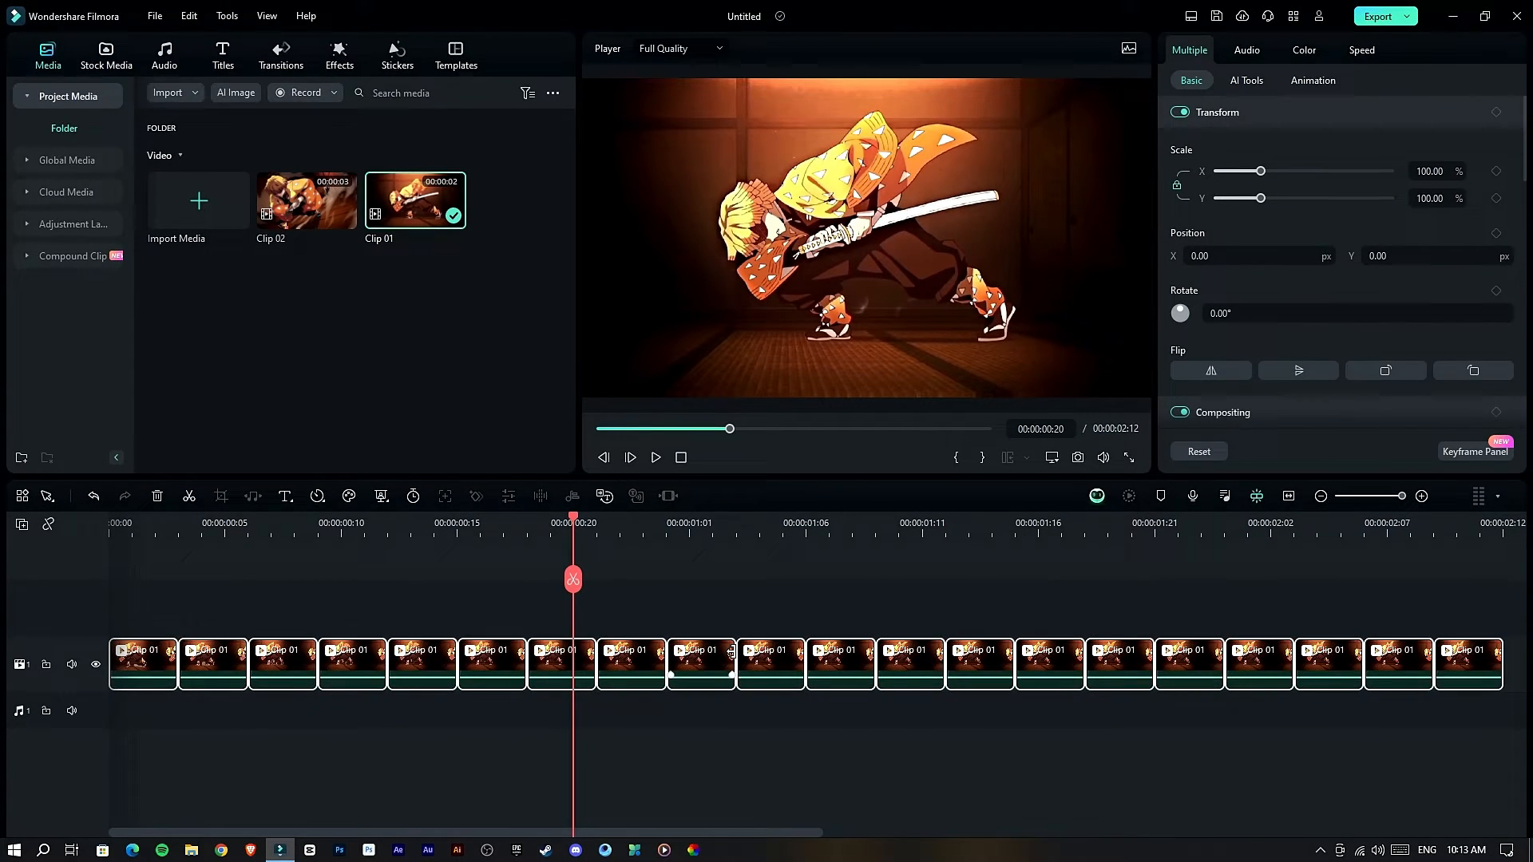
left_click_drag(728, 684, 681, 684)
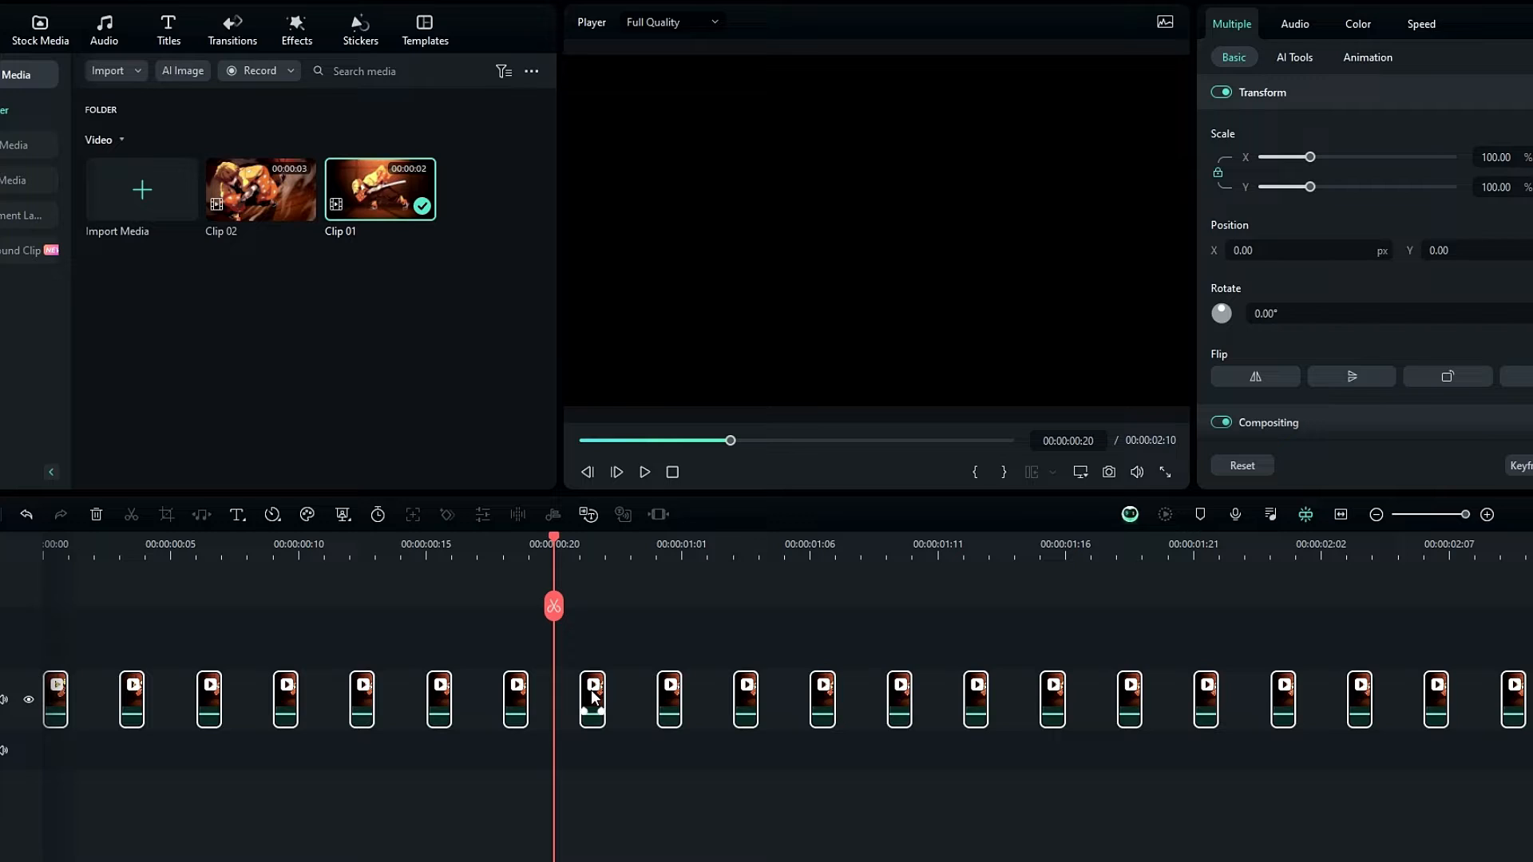
right_click(590, 690)
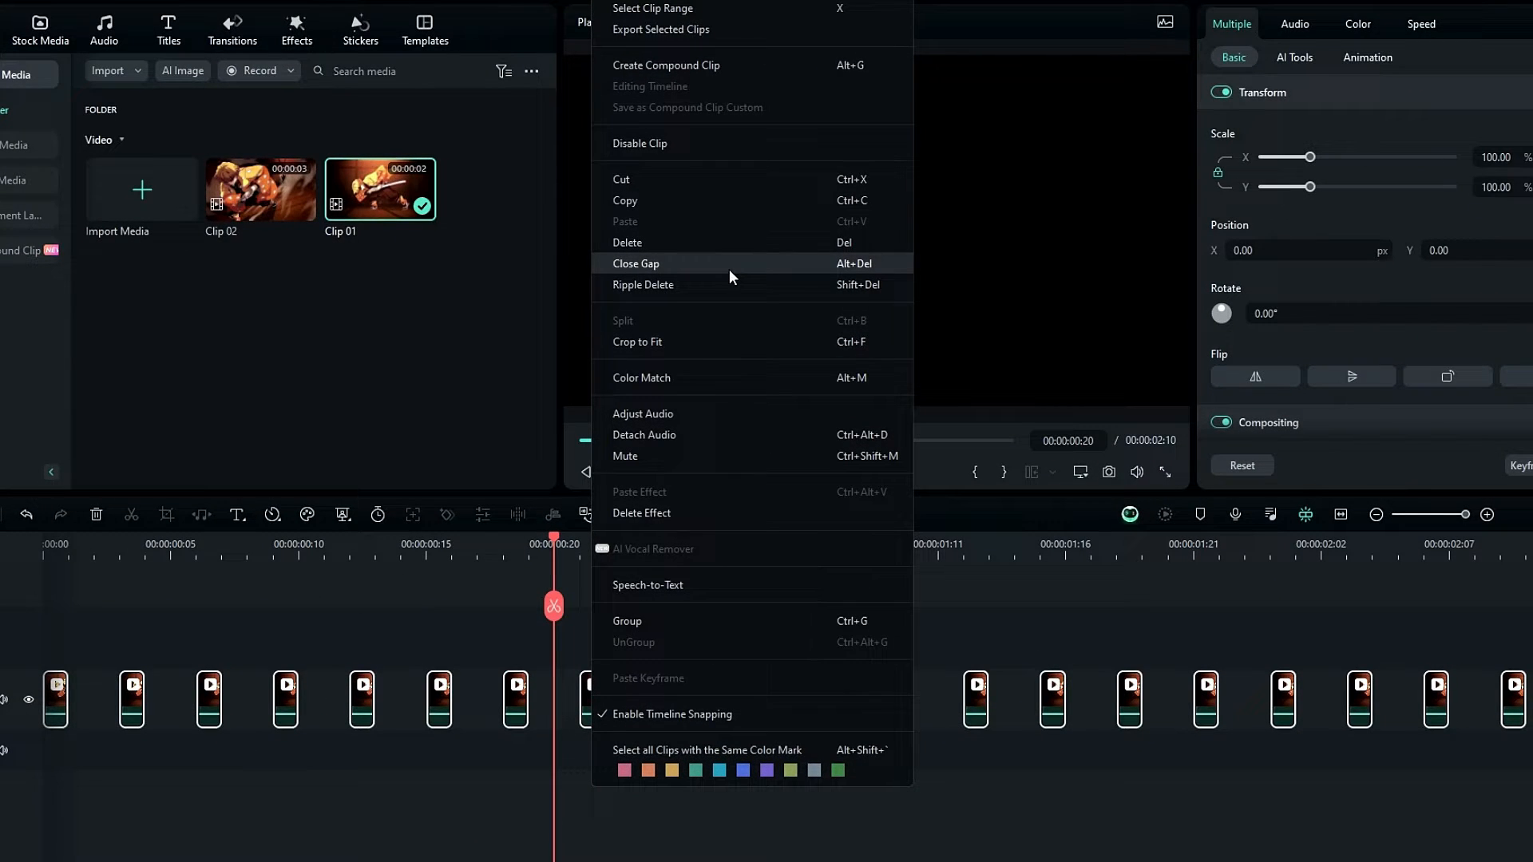
left_click(729, 270)
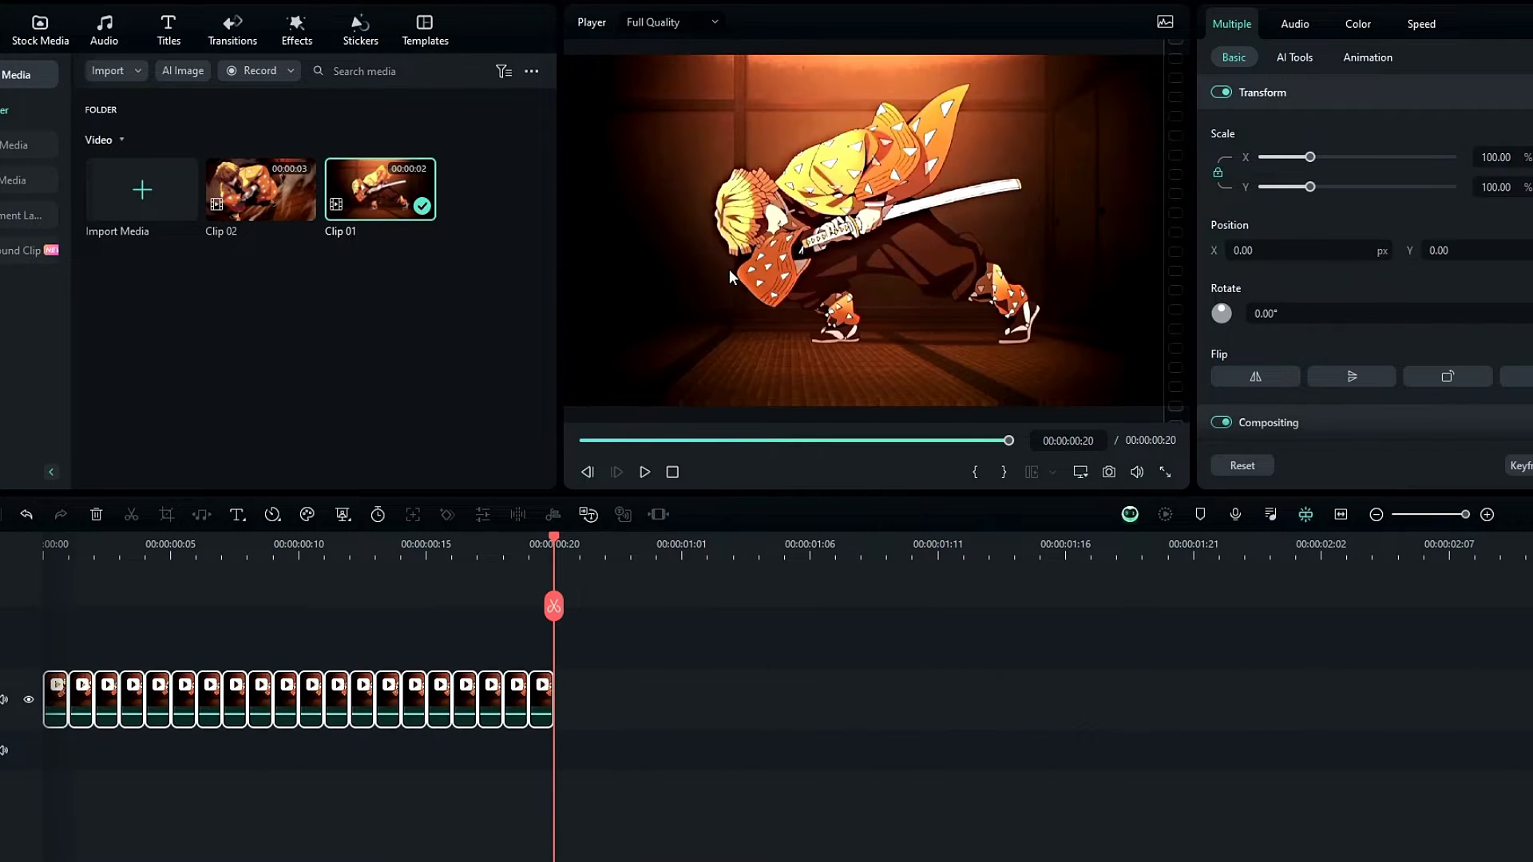
Return the playhead to the start and play the shortened sequence to check its motion.
left_click(323, 549)
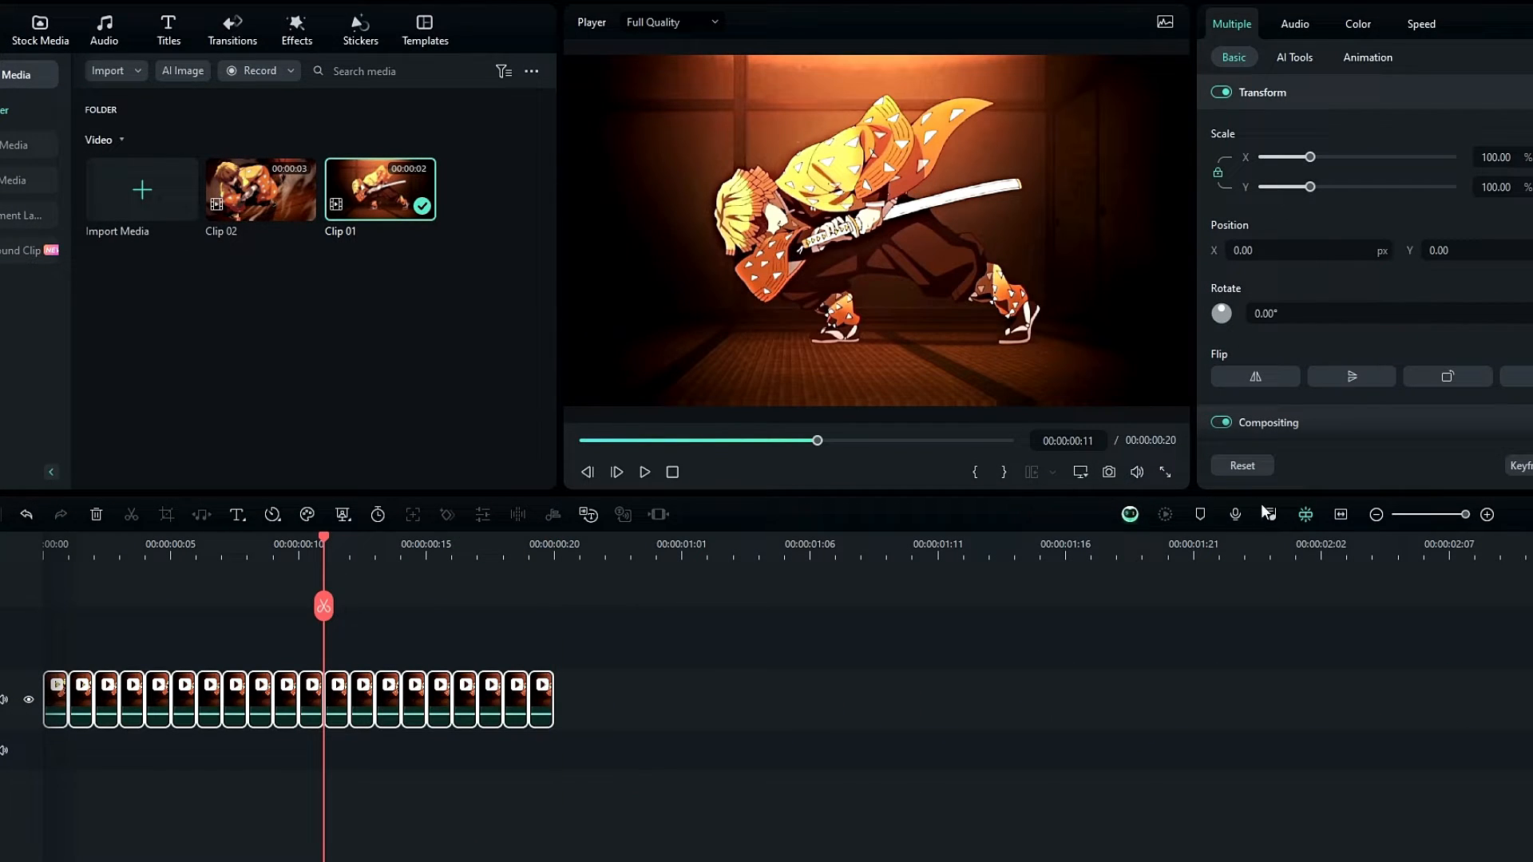
left_click(1336, 515)
left_click_drag(346, 551, 43, 568)
left_click(198, 600)
key("space")
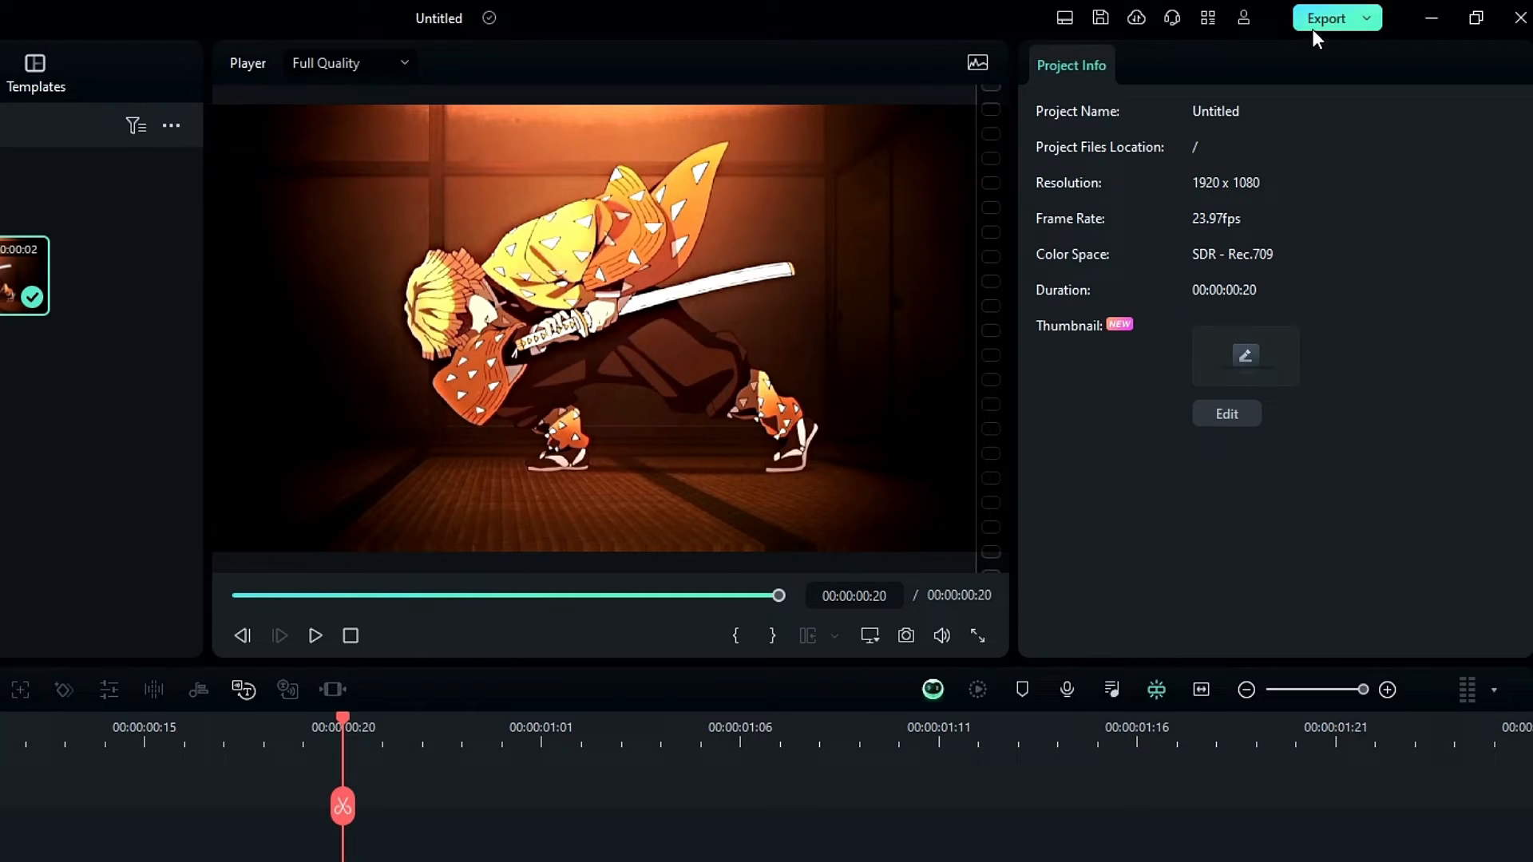
Open the export settings for the sequence and name the output file Video 01.
left_click(1317, 24)
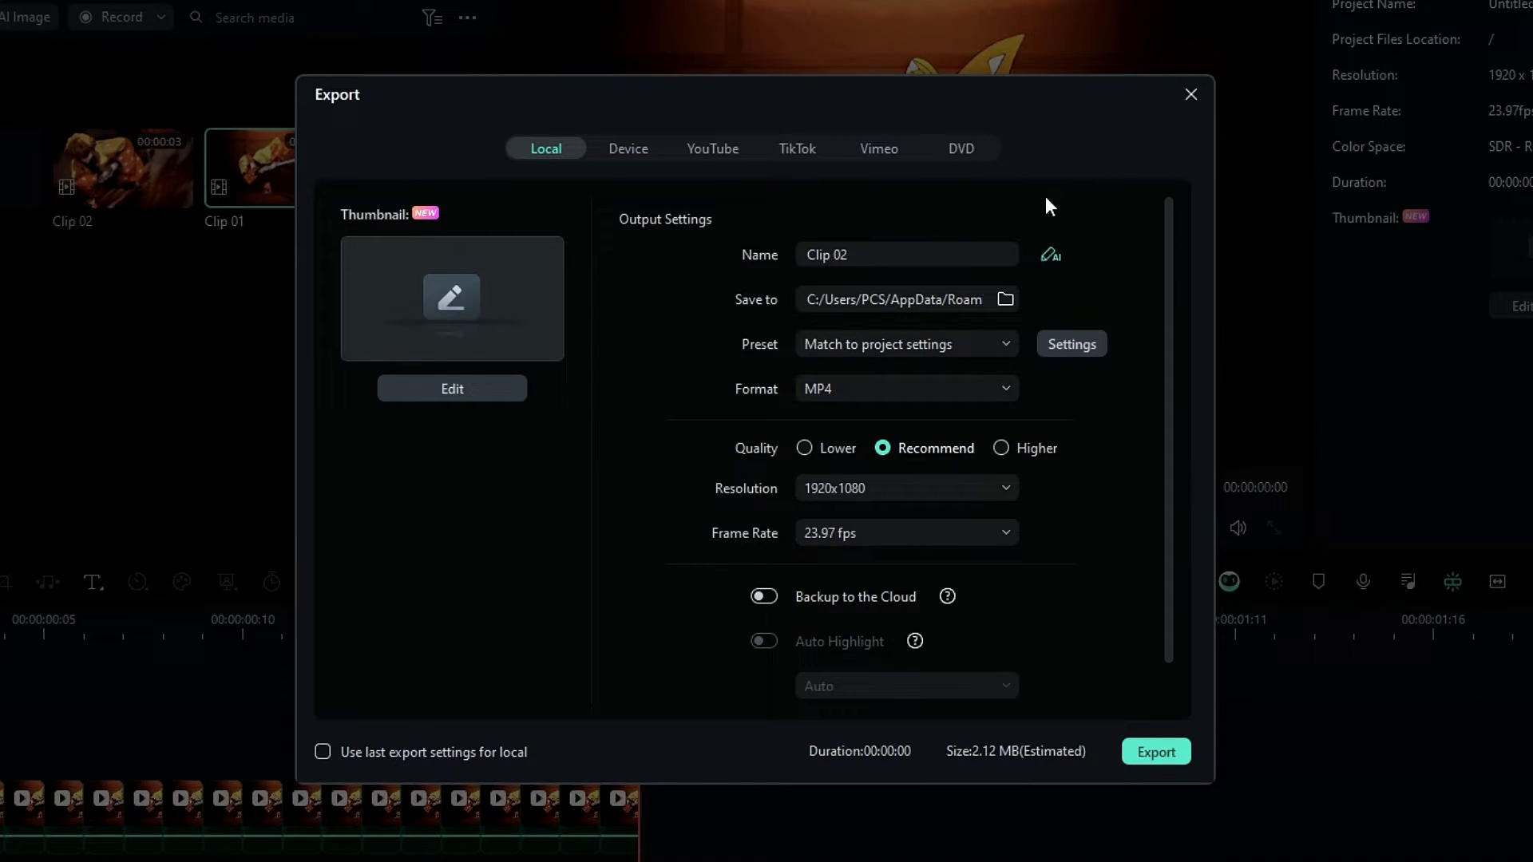
left_click(952, 251)
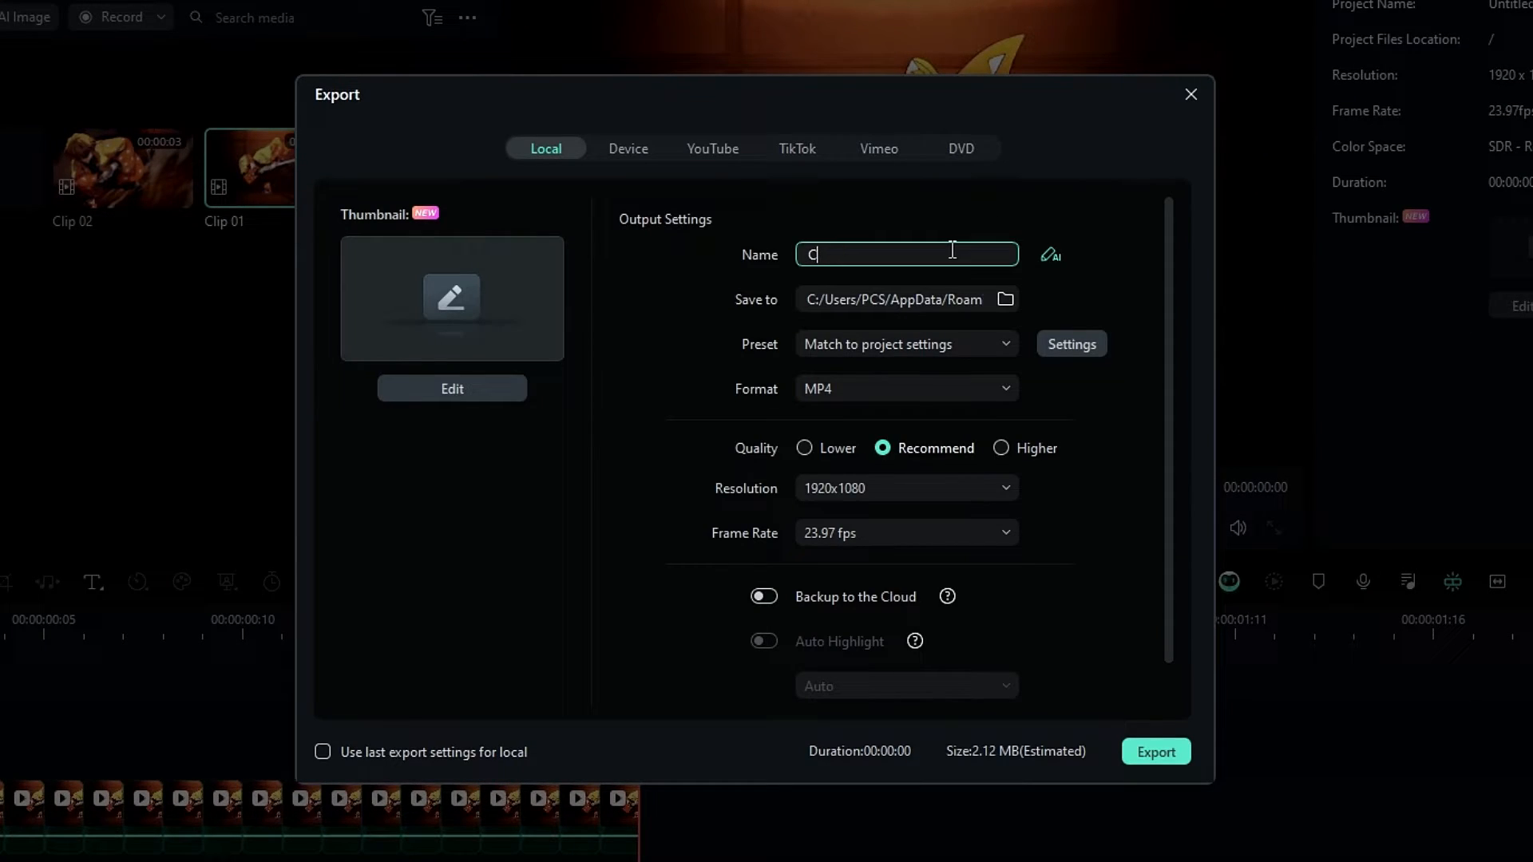
type("Video 01")
Set the export bit rate to 20000 kbps and the compression quality to High.
left_click(1072, 344)
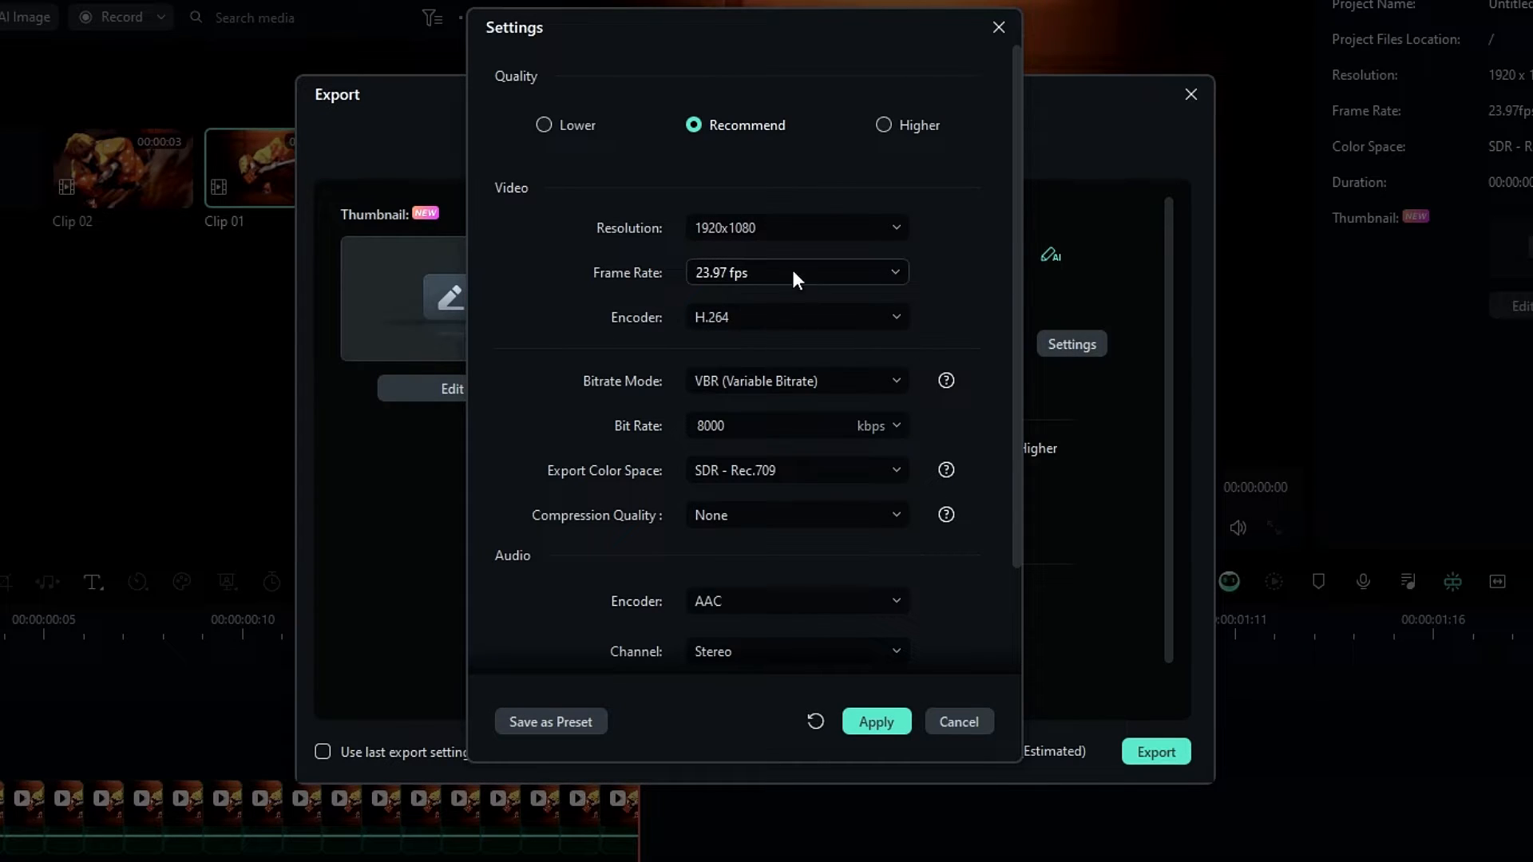
left_click(880, 424)
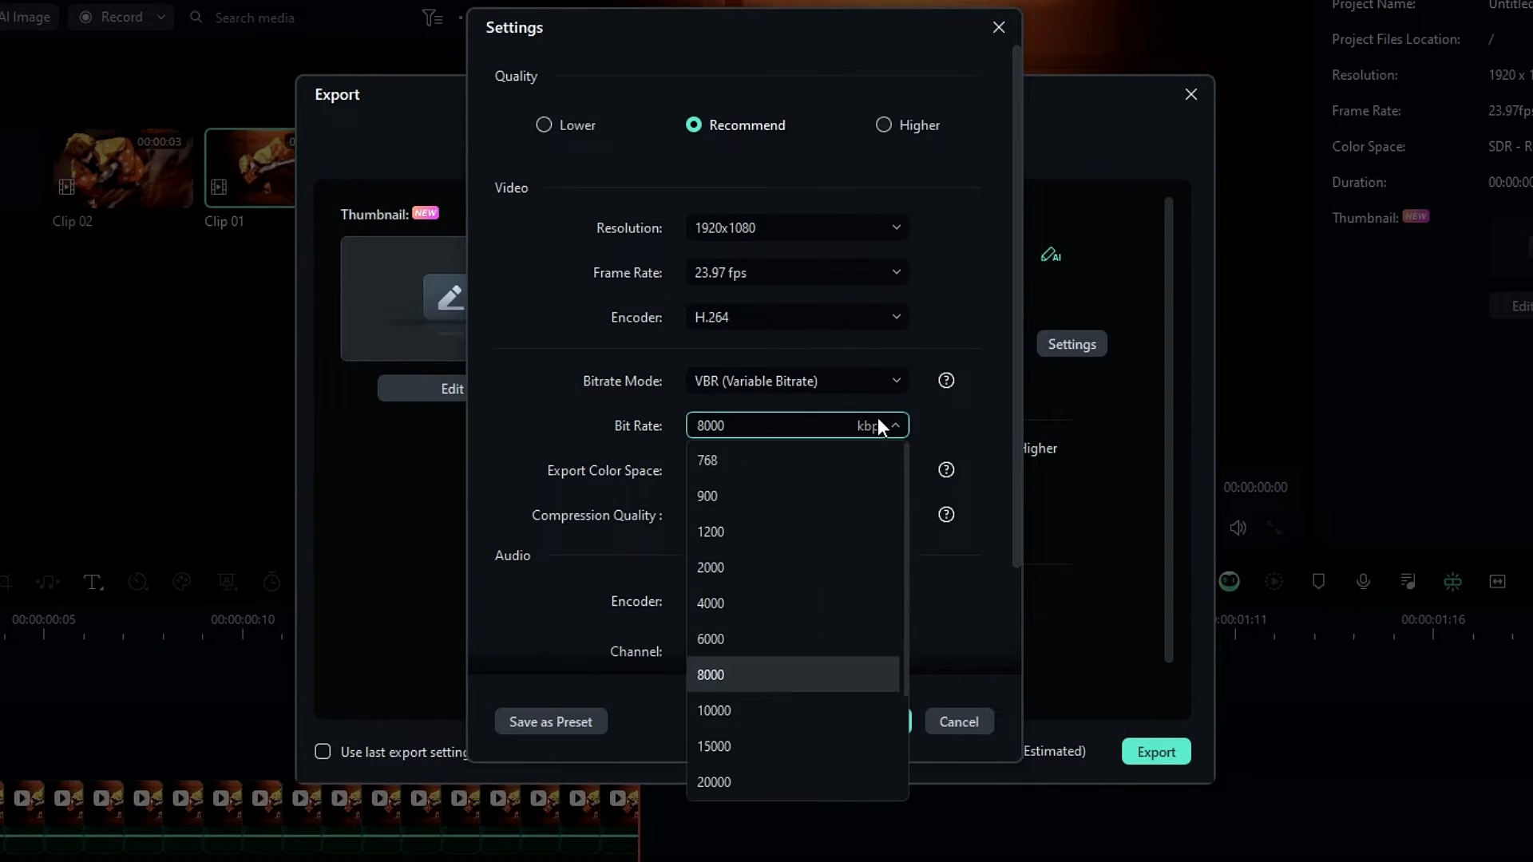
left_click(758, 783)
left_click(858, 523)
left_click(716, 668)
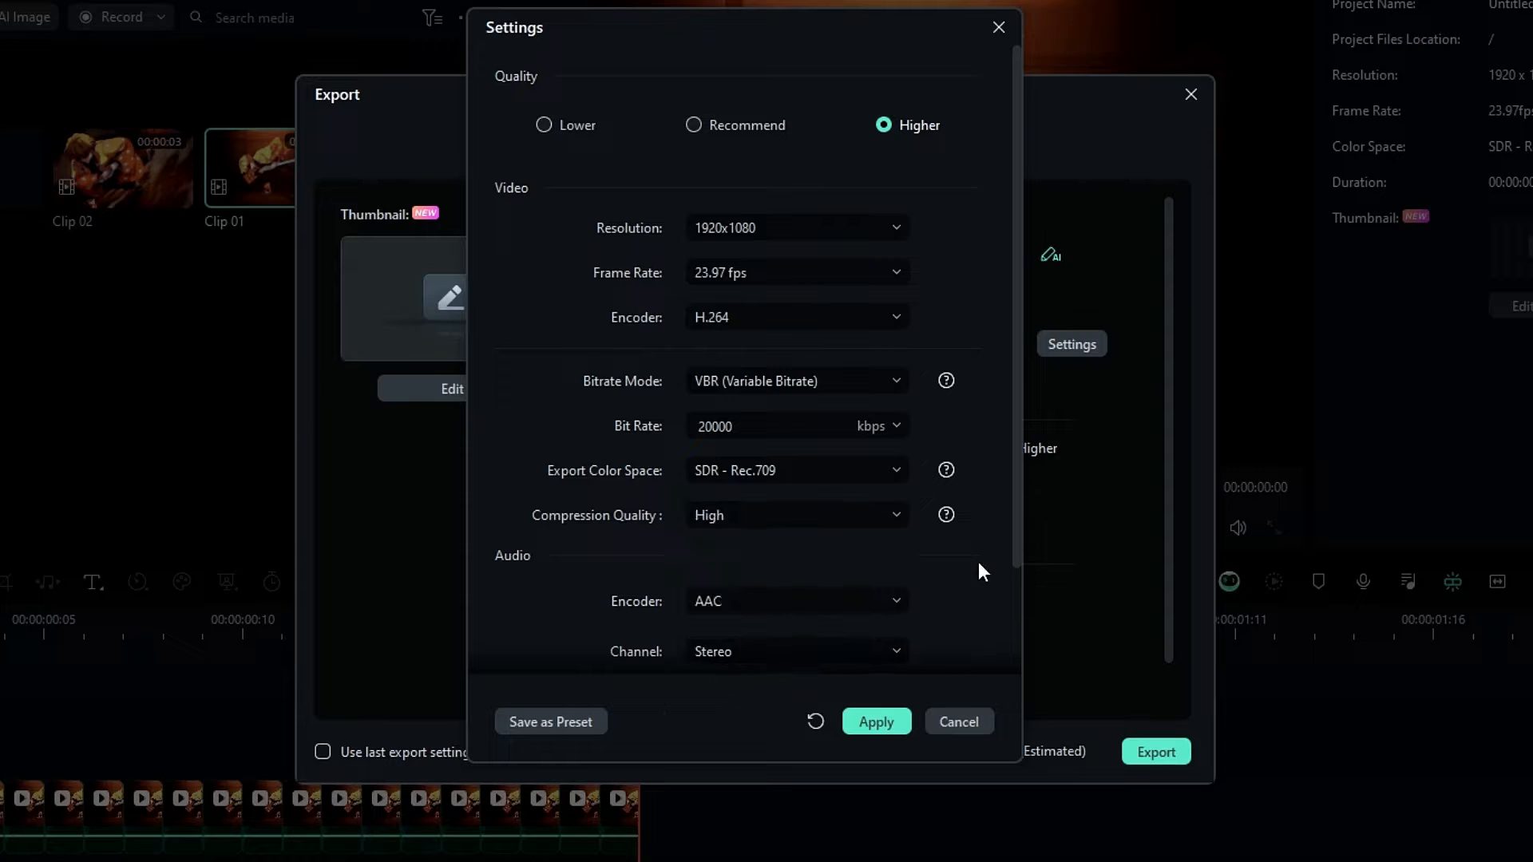
left_click(876, 722)
Export the sequence as an MP4 video and open its output folder.
left_click(1134, 743)
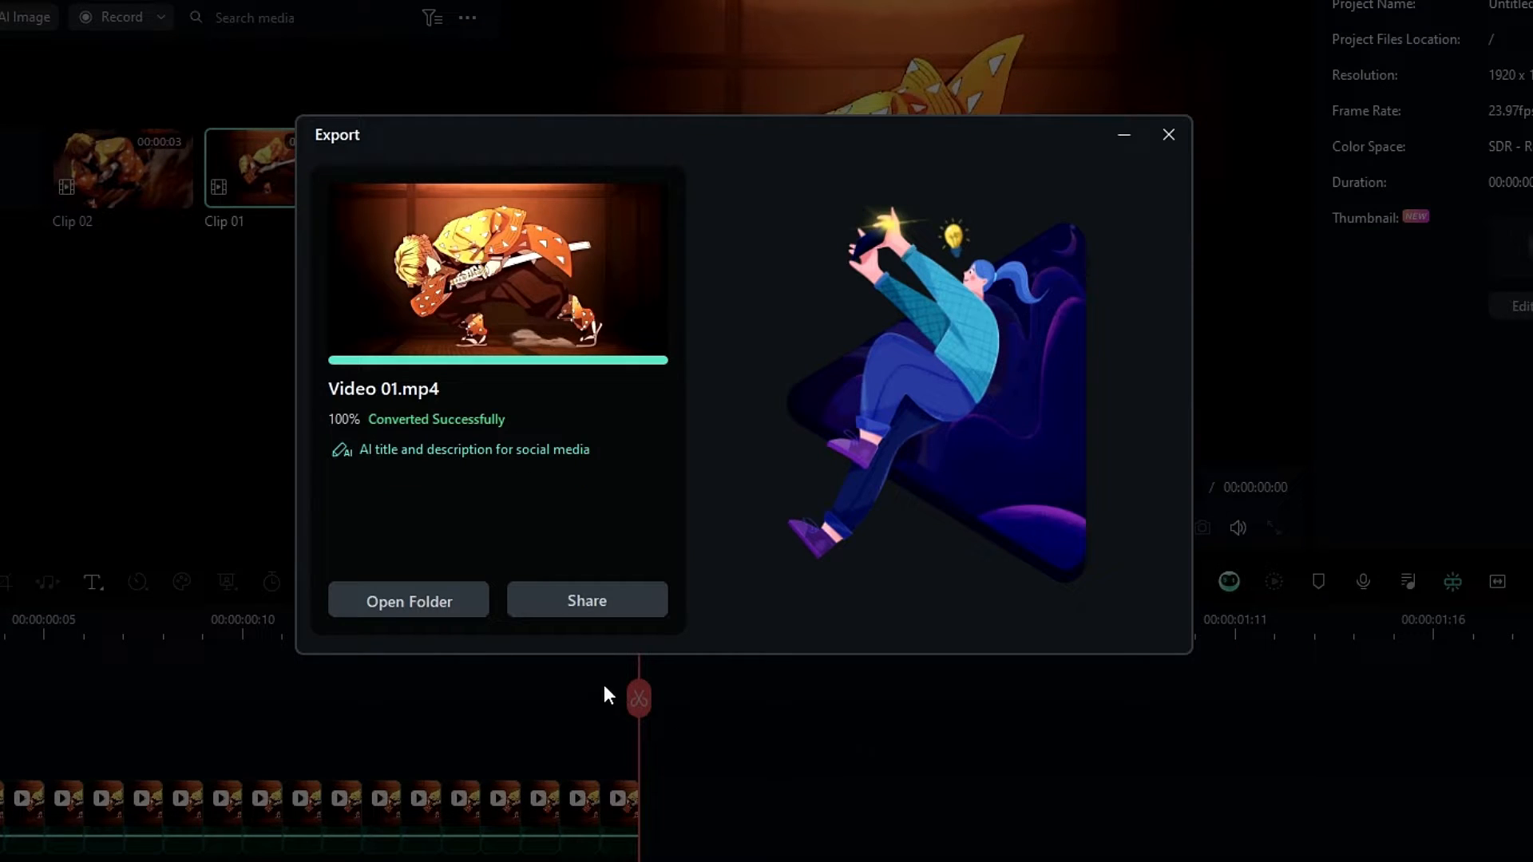
left_click(443, 602)
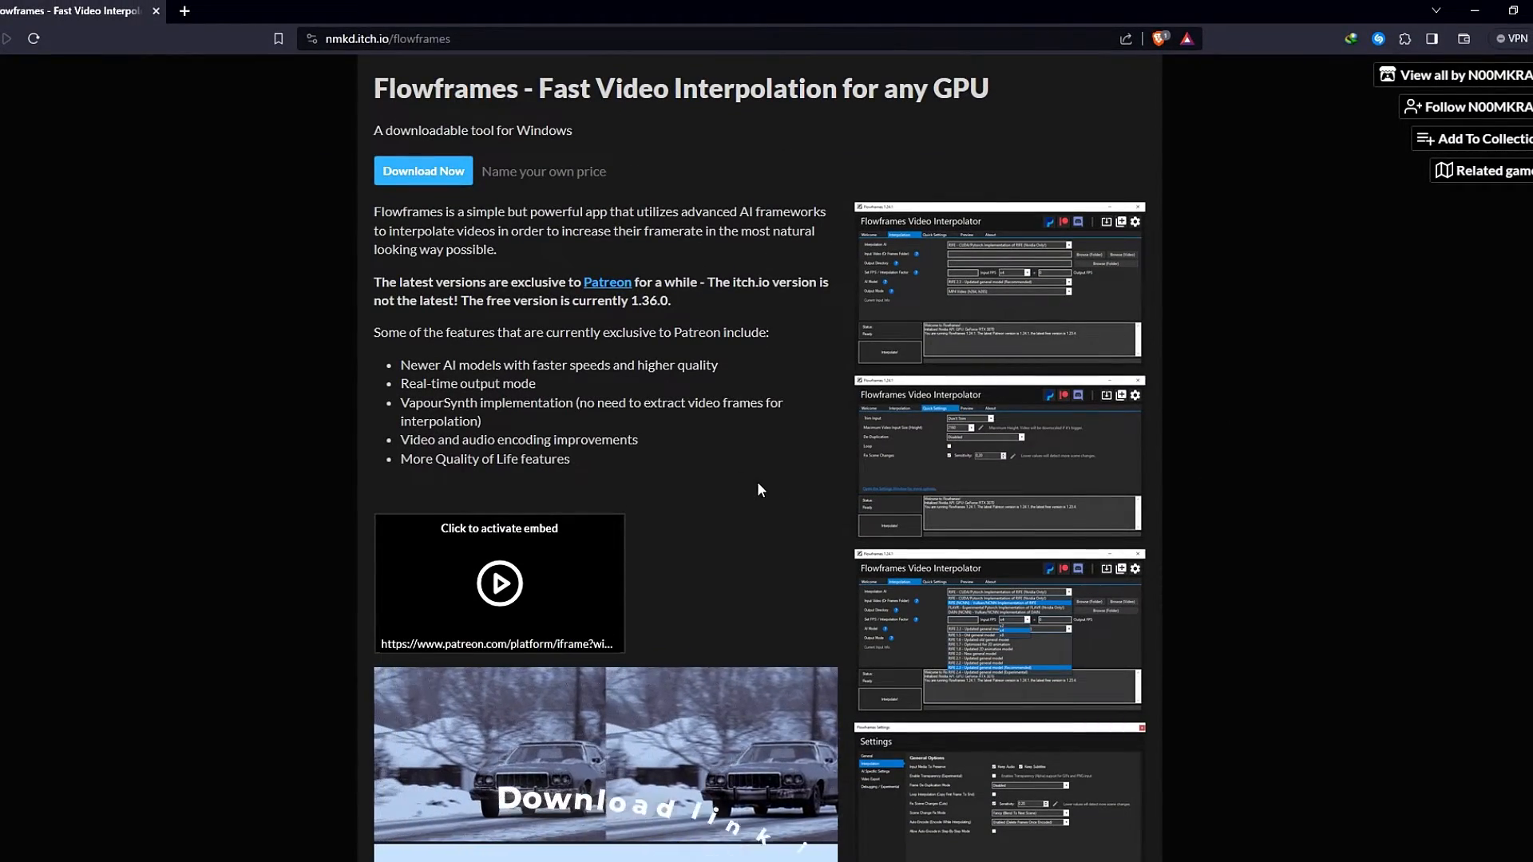
Read the Flowframes page and download the free Flowframes 1.36.0 web installer without paying.
scroll(920, 449, "down", 3)
scroll(920, 449, "down", 2)
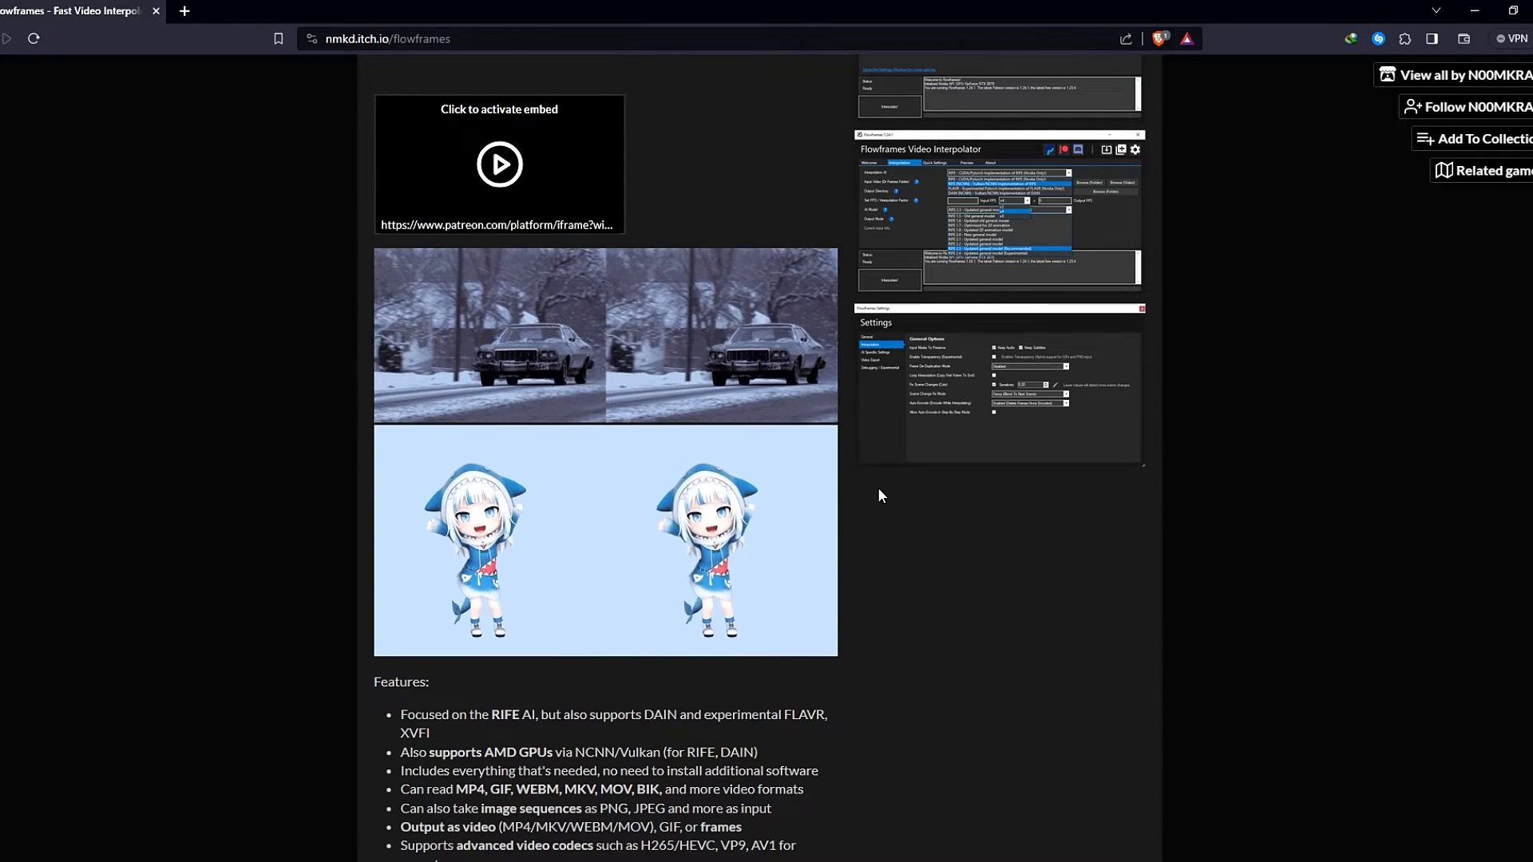
scroll(878, 491, "up", 5)
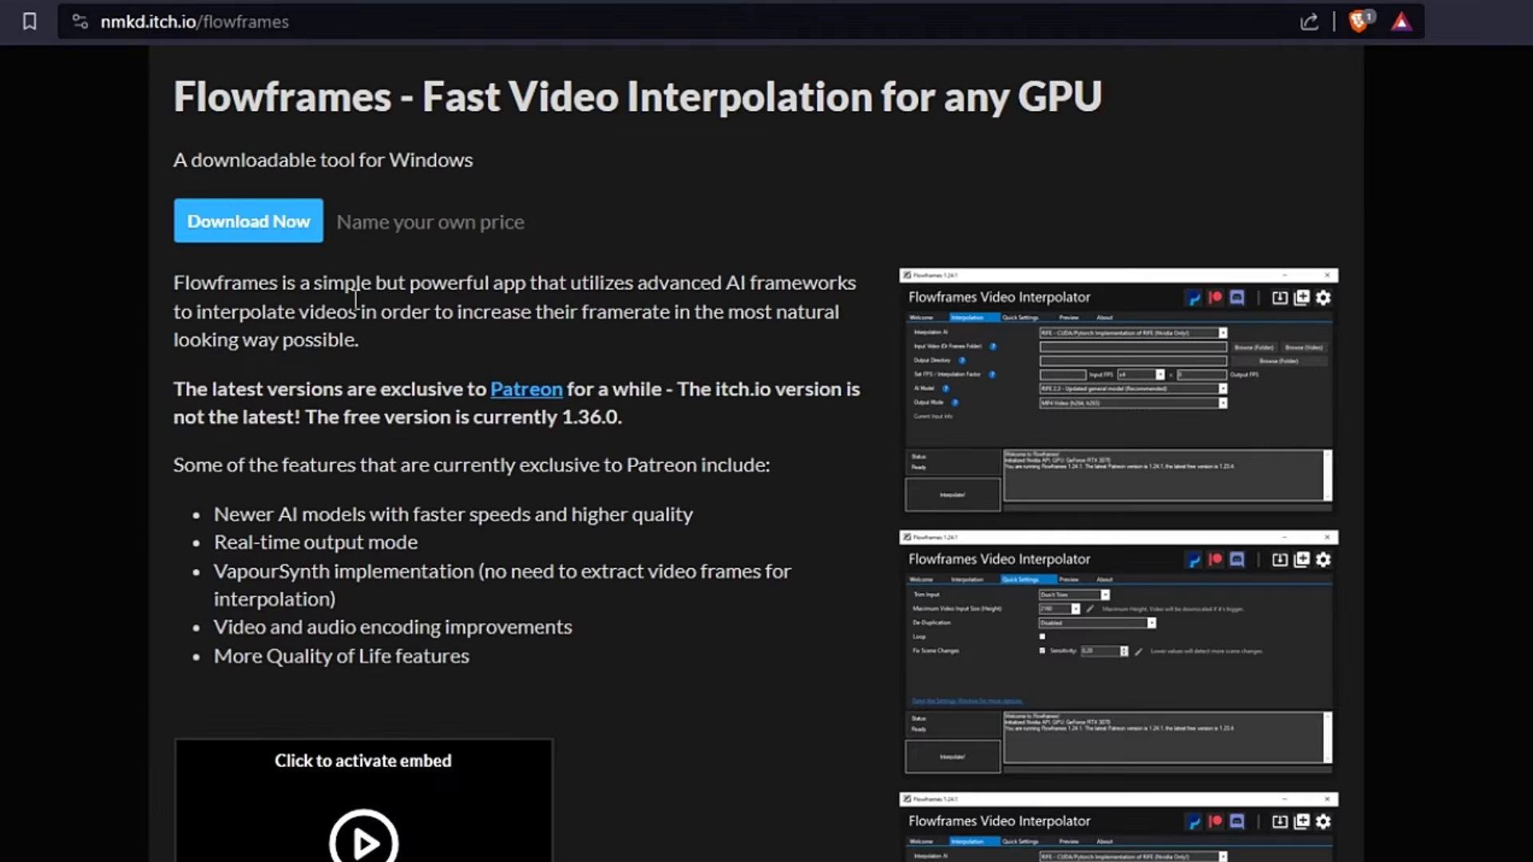
left_click(247, 223)
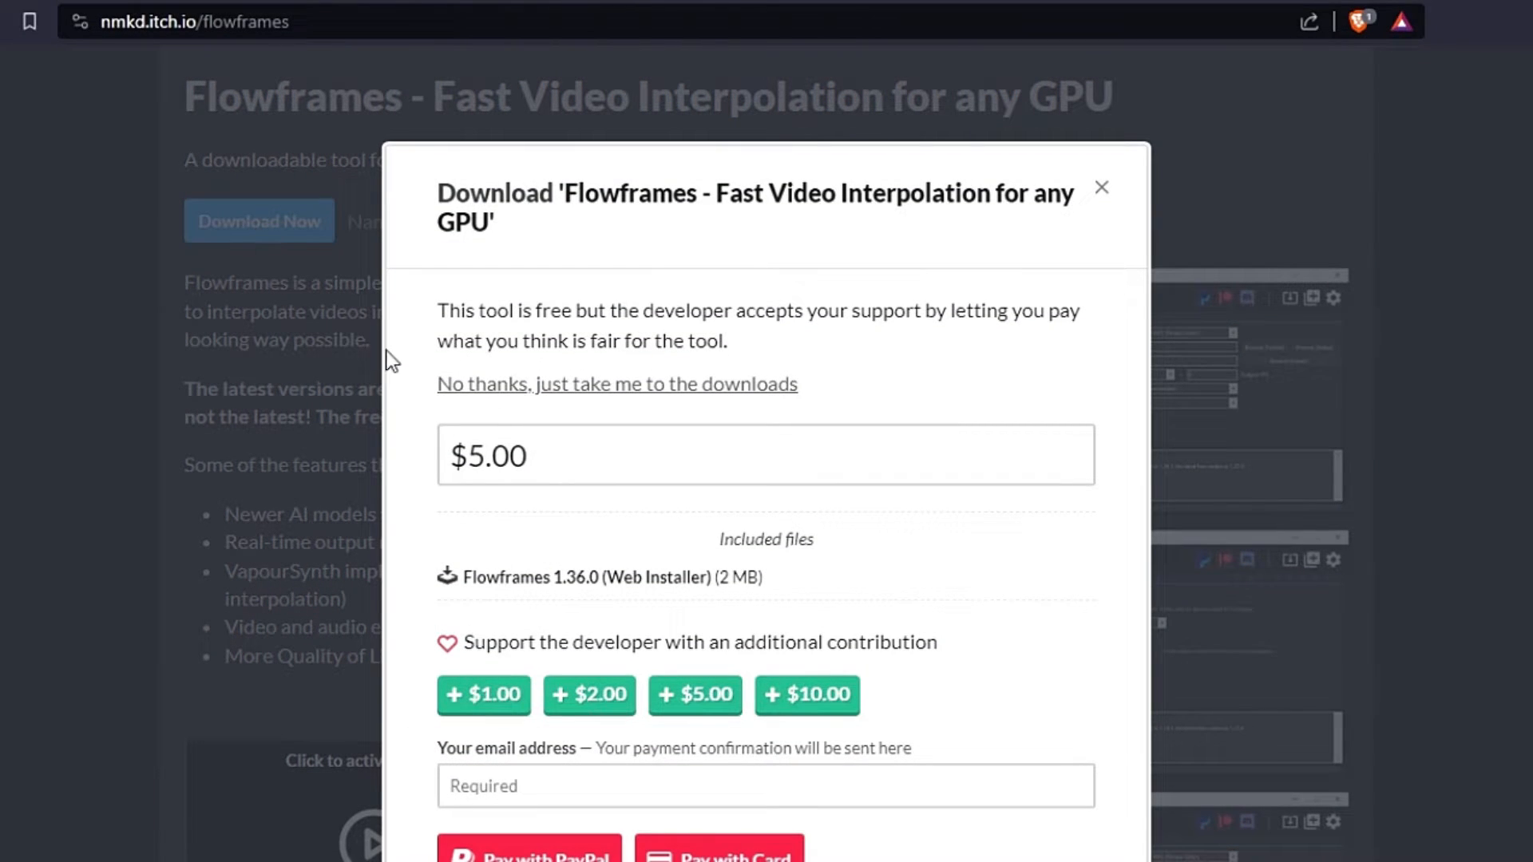
left_click(535, 386)
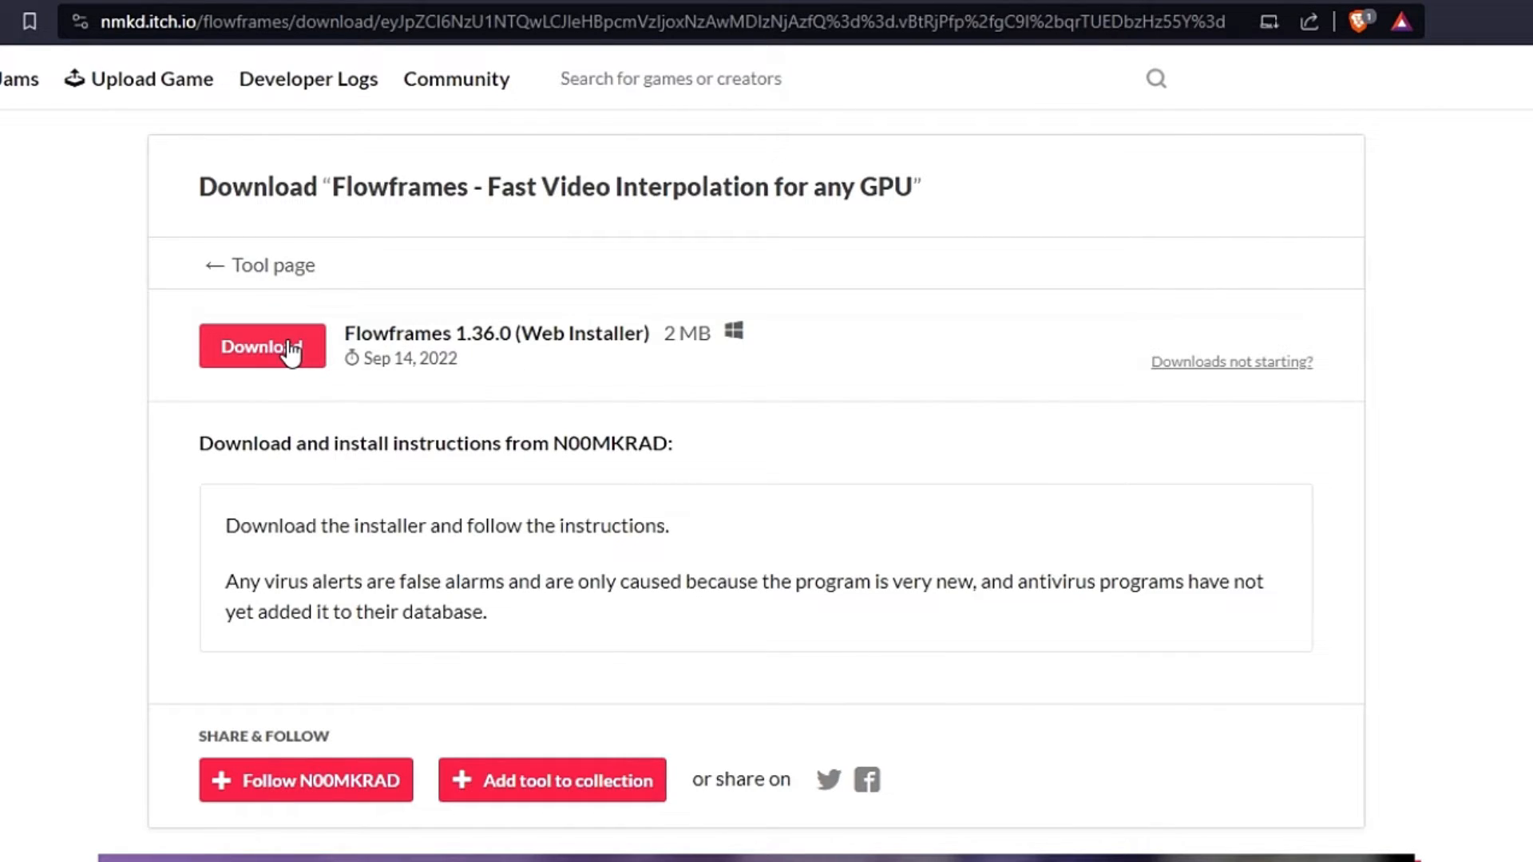
left_click(291, 351)
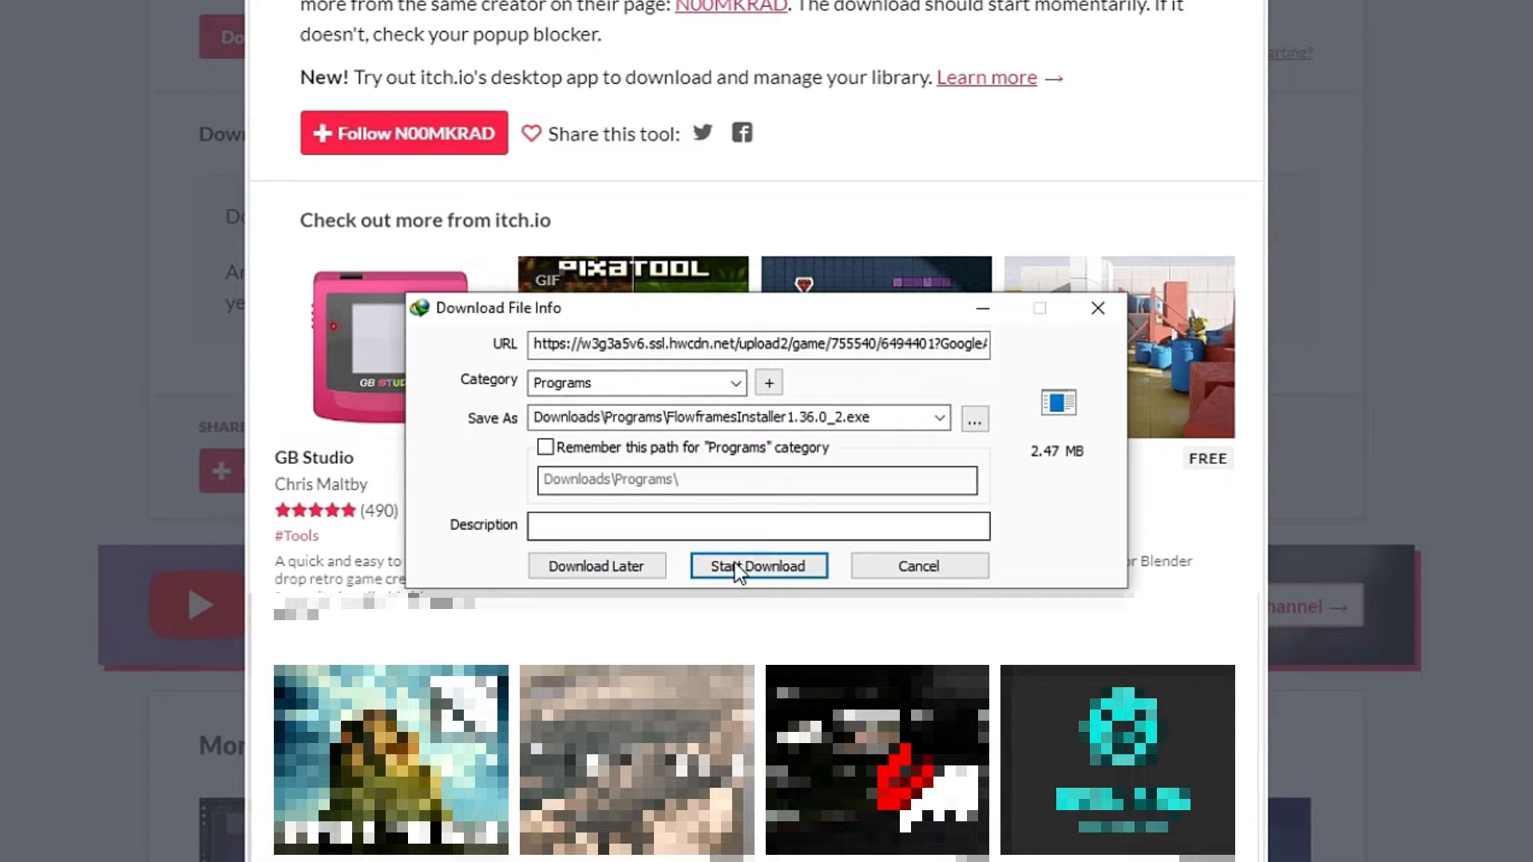
left_click(763, 564)
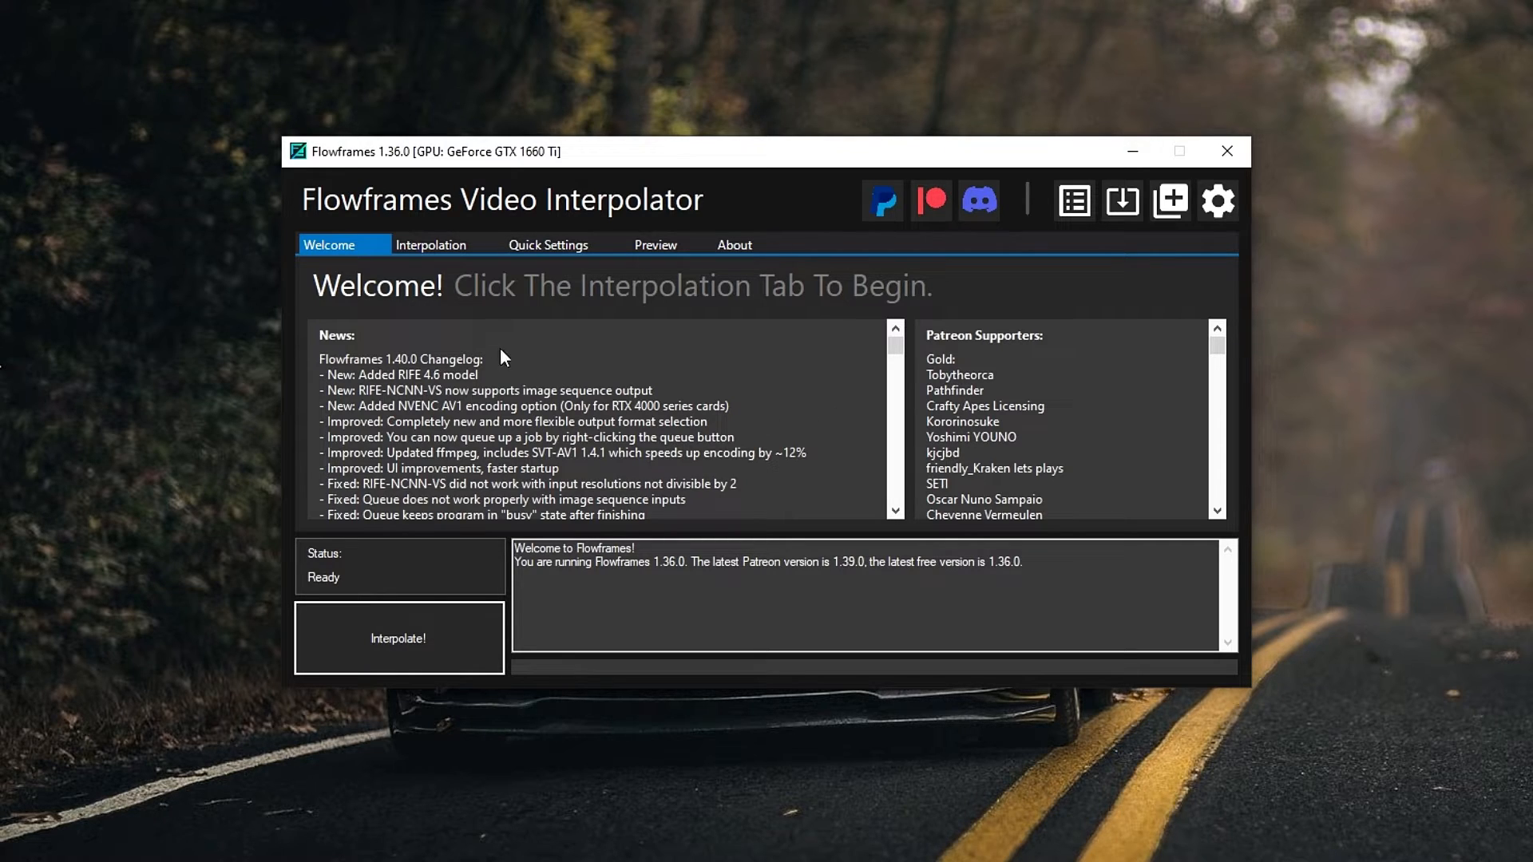
In Flowframes, choose the RIFE - CUDA/Pytorch implementation as the interpolation AI.
left_click(427, 245)
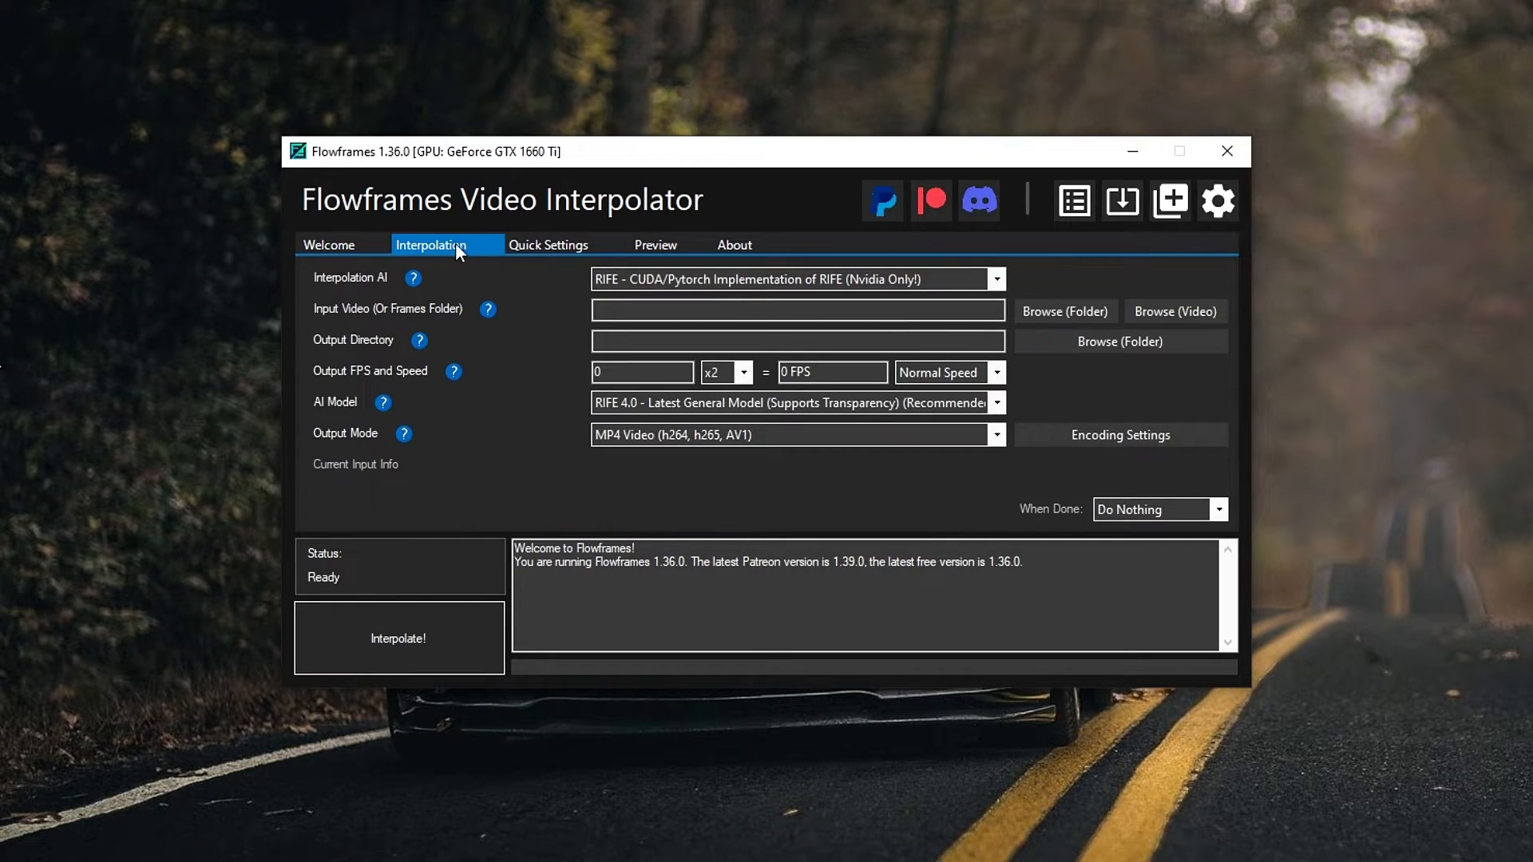
left_click(994, 279)
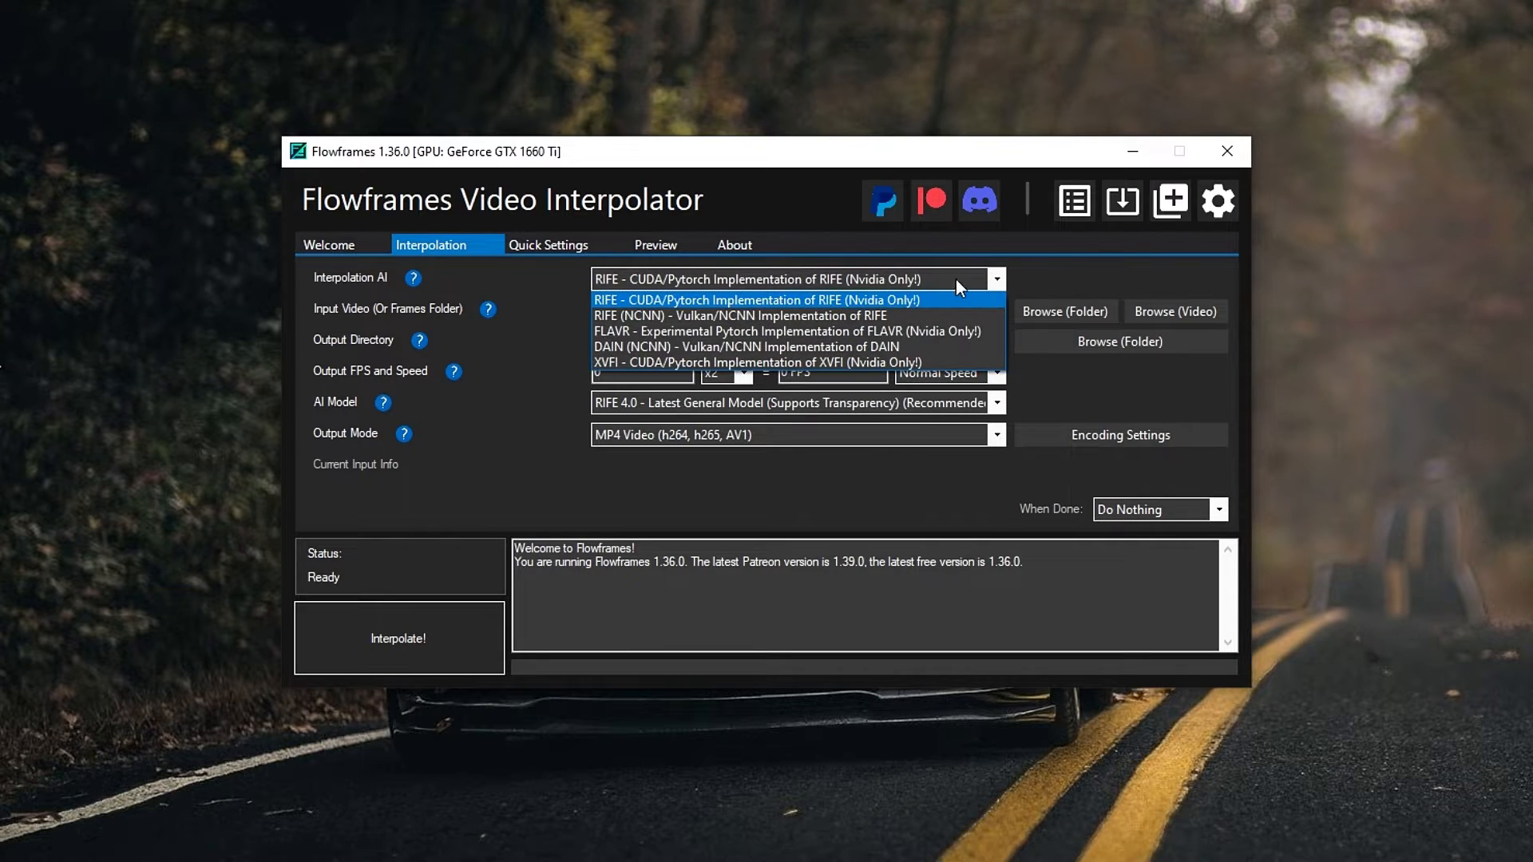
left_click(734, 300)
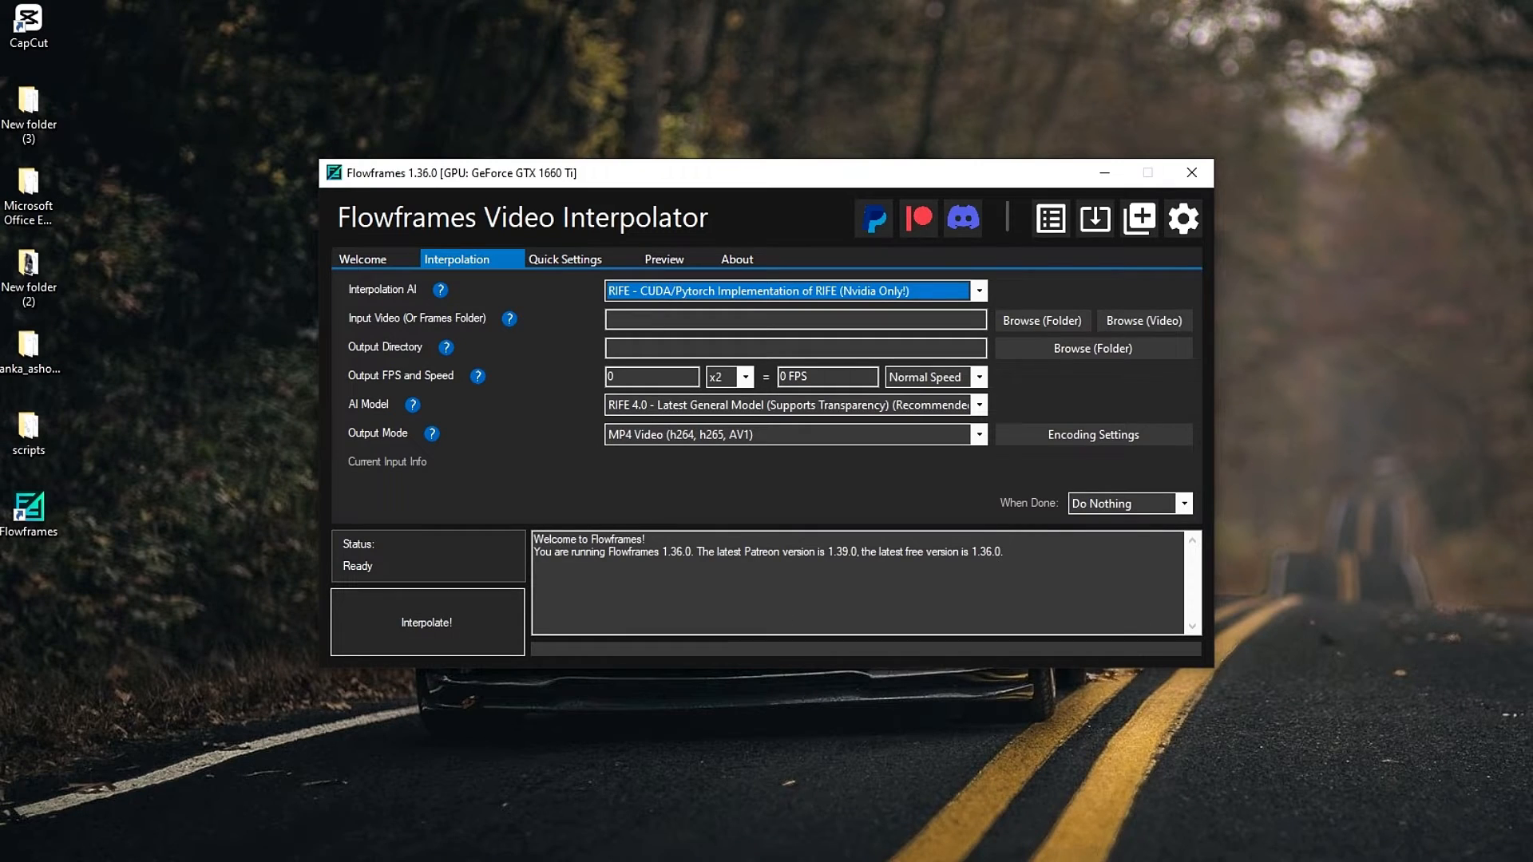
Load Video 01 from the Output folder as the input video and set the output directory to the Desktop.
key("alt+Tab")
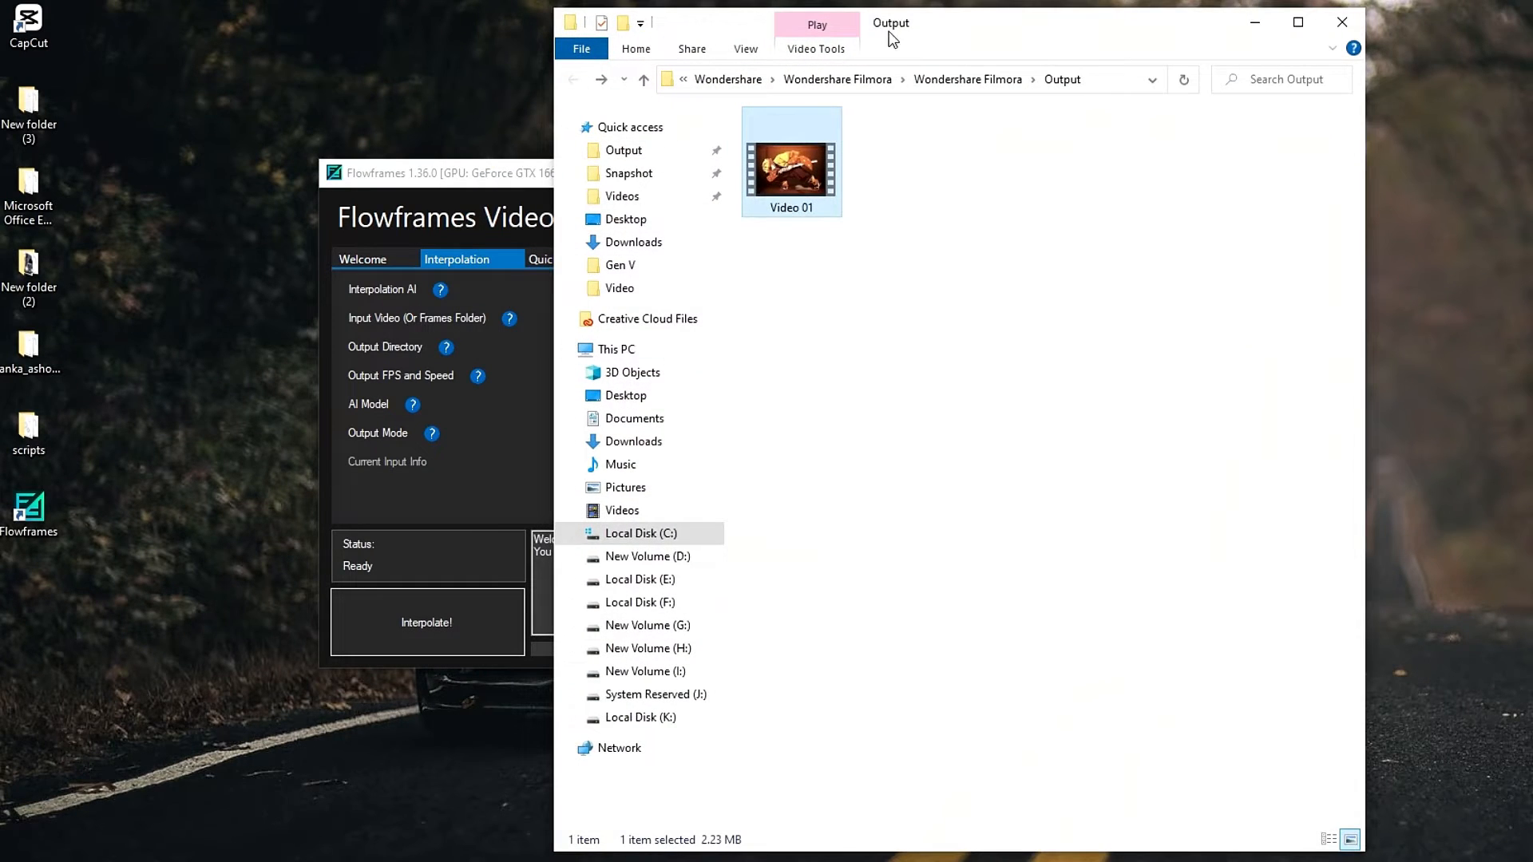
left_click_drag(892, 36, 1255, 51)
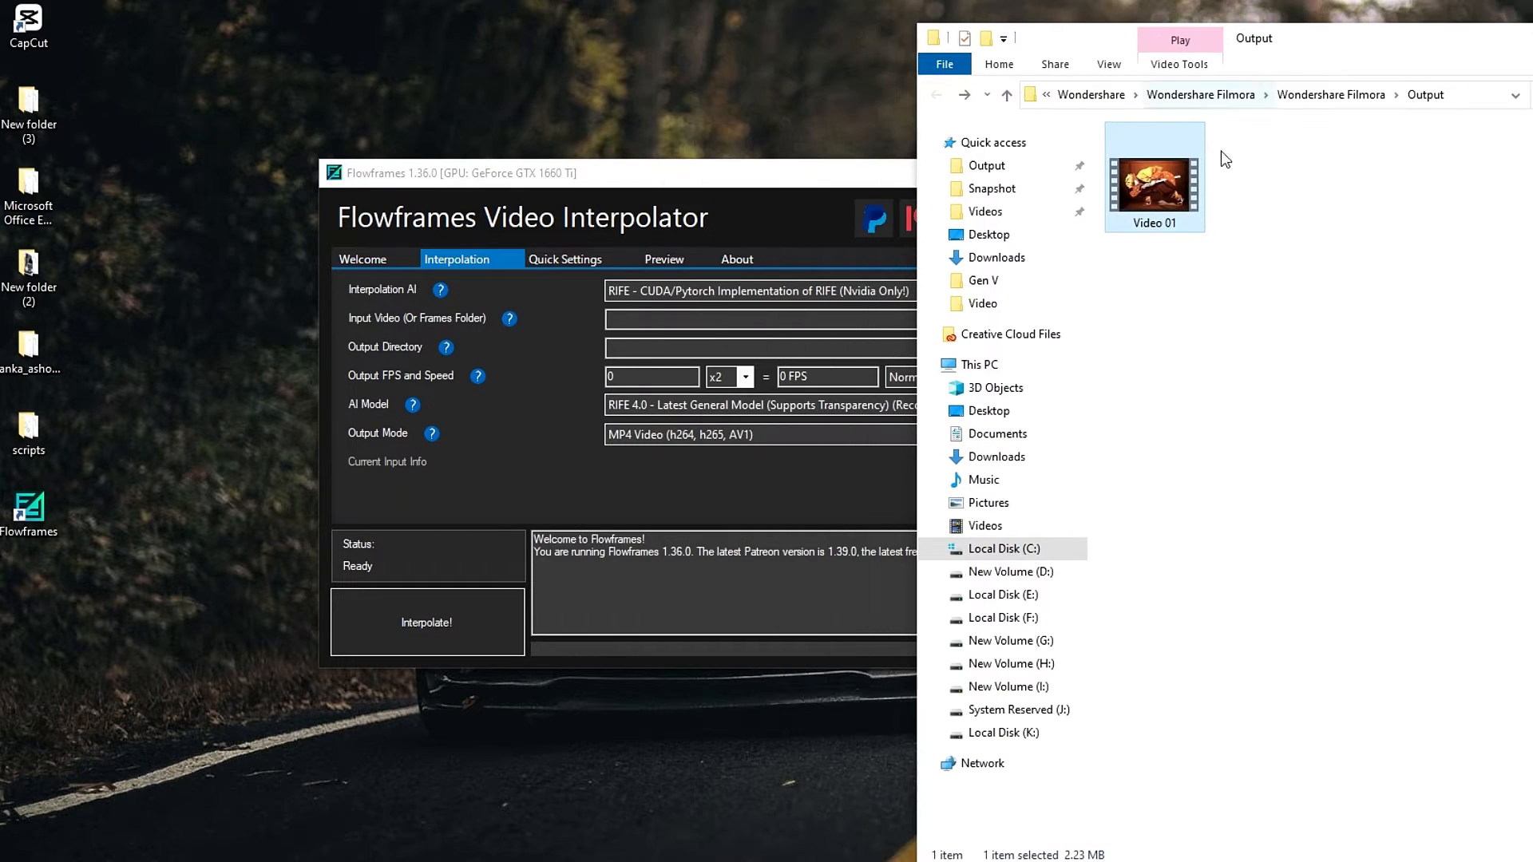
left_click_drag(560, 472, 562, 474)
left_click(569, 472)
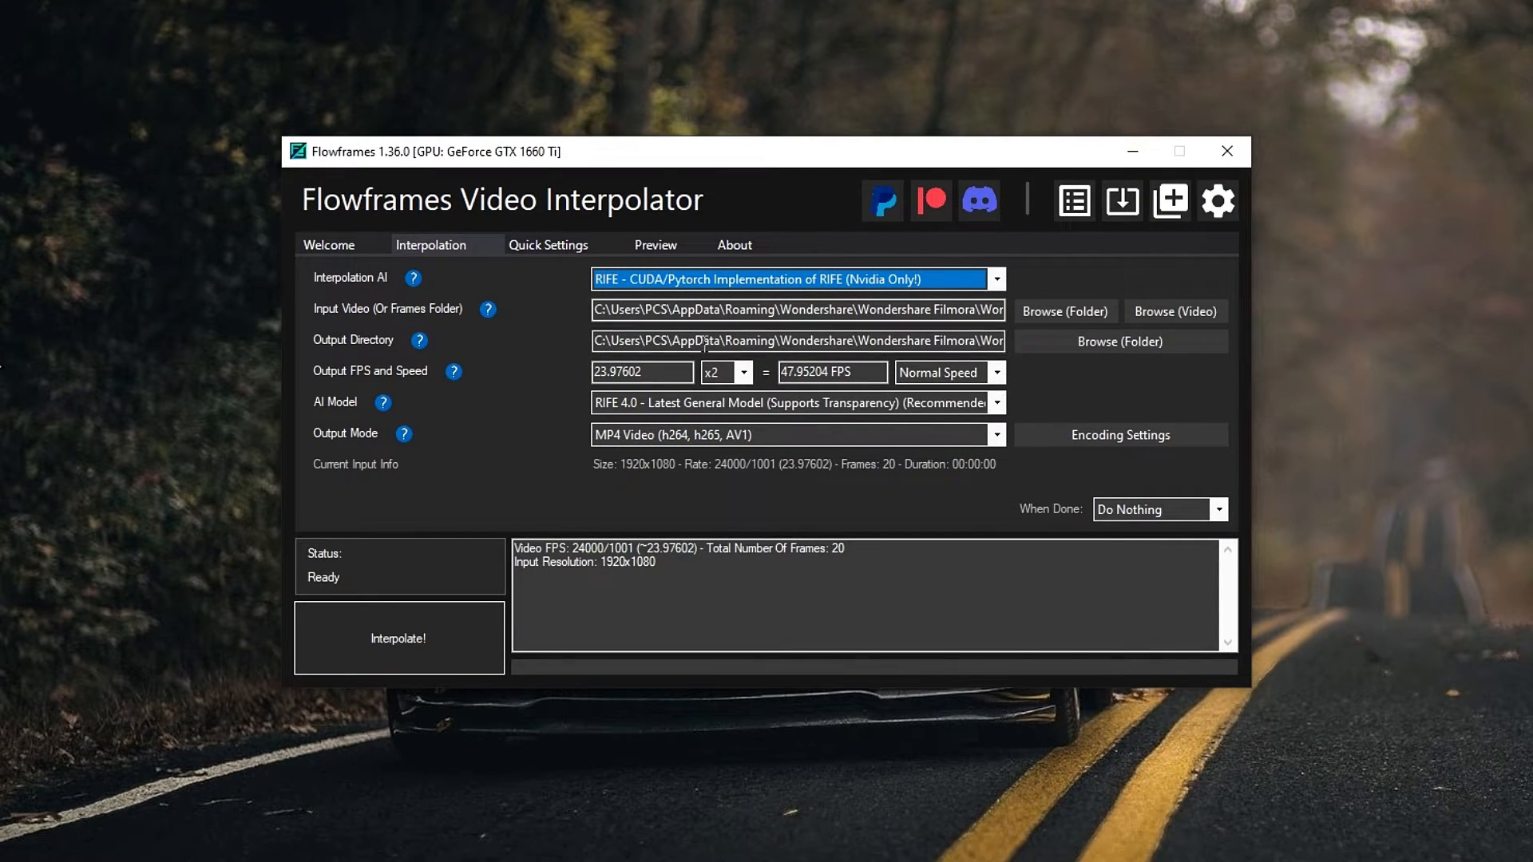
left_click(1045, 343)
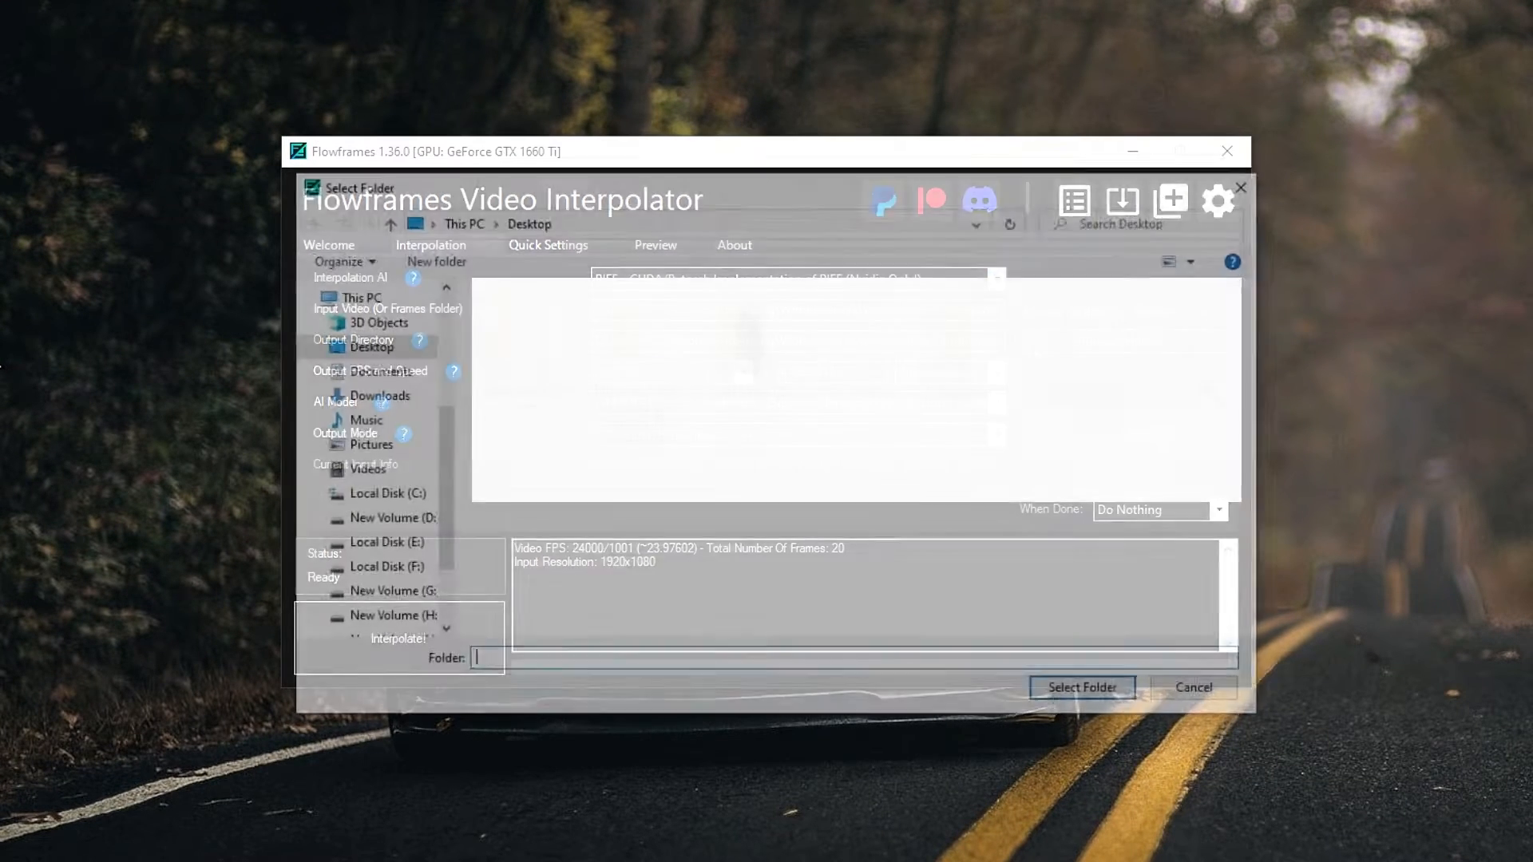
left_click(1070, 693)
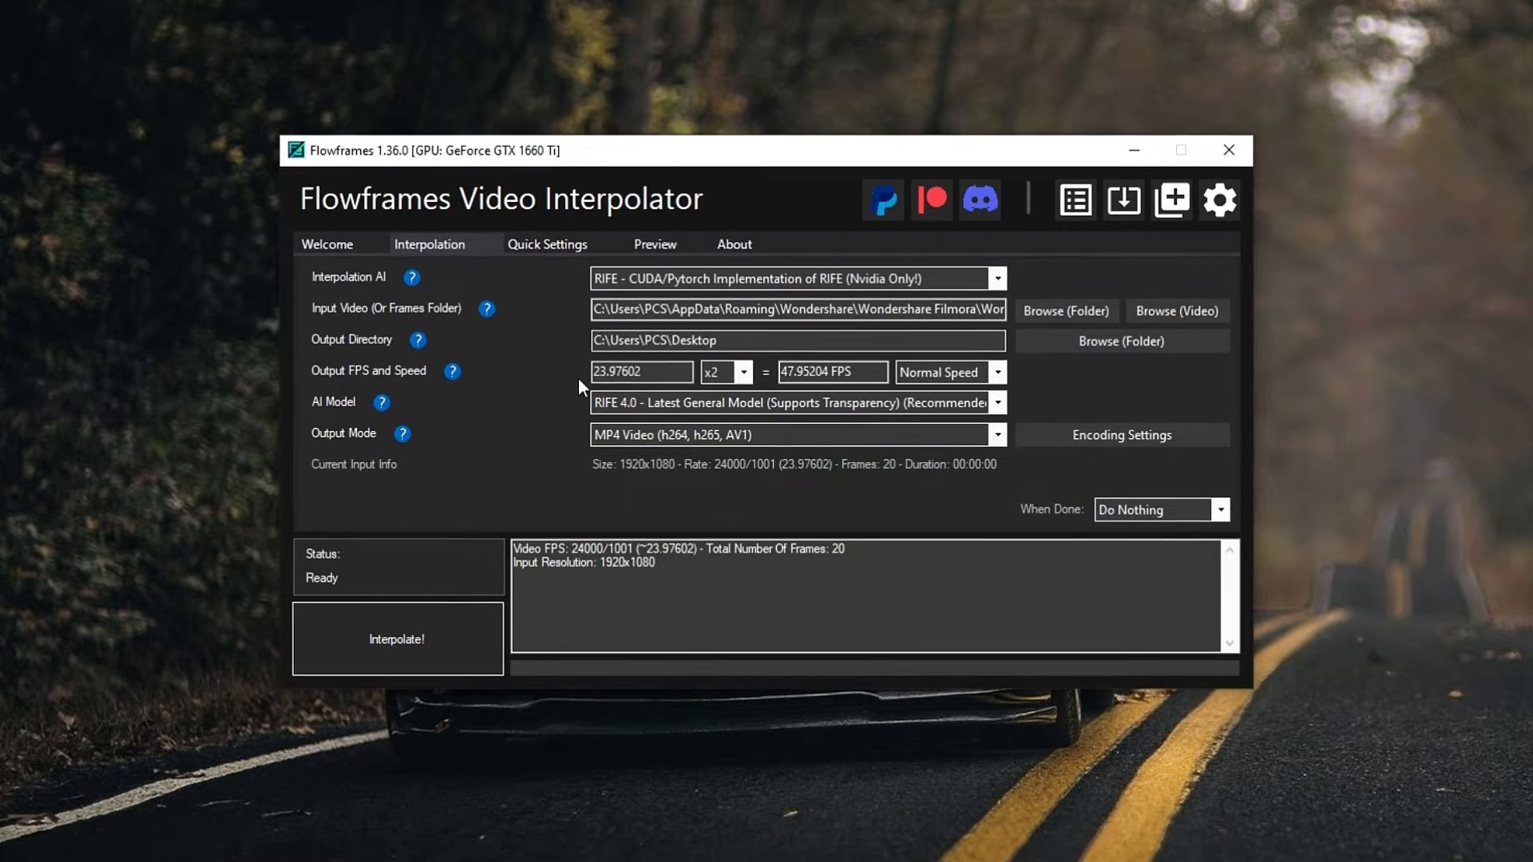
Set the interpolation factor to x8 and the output speed to Normal Speed.
left_click(741, 373)
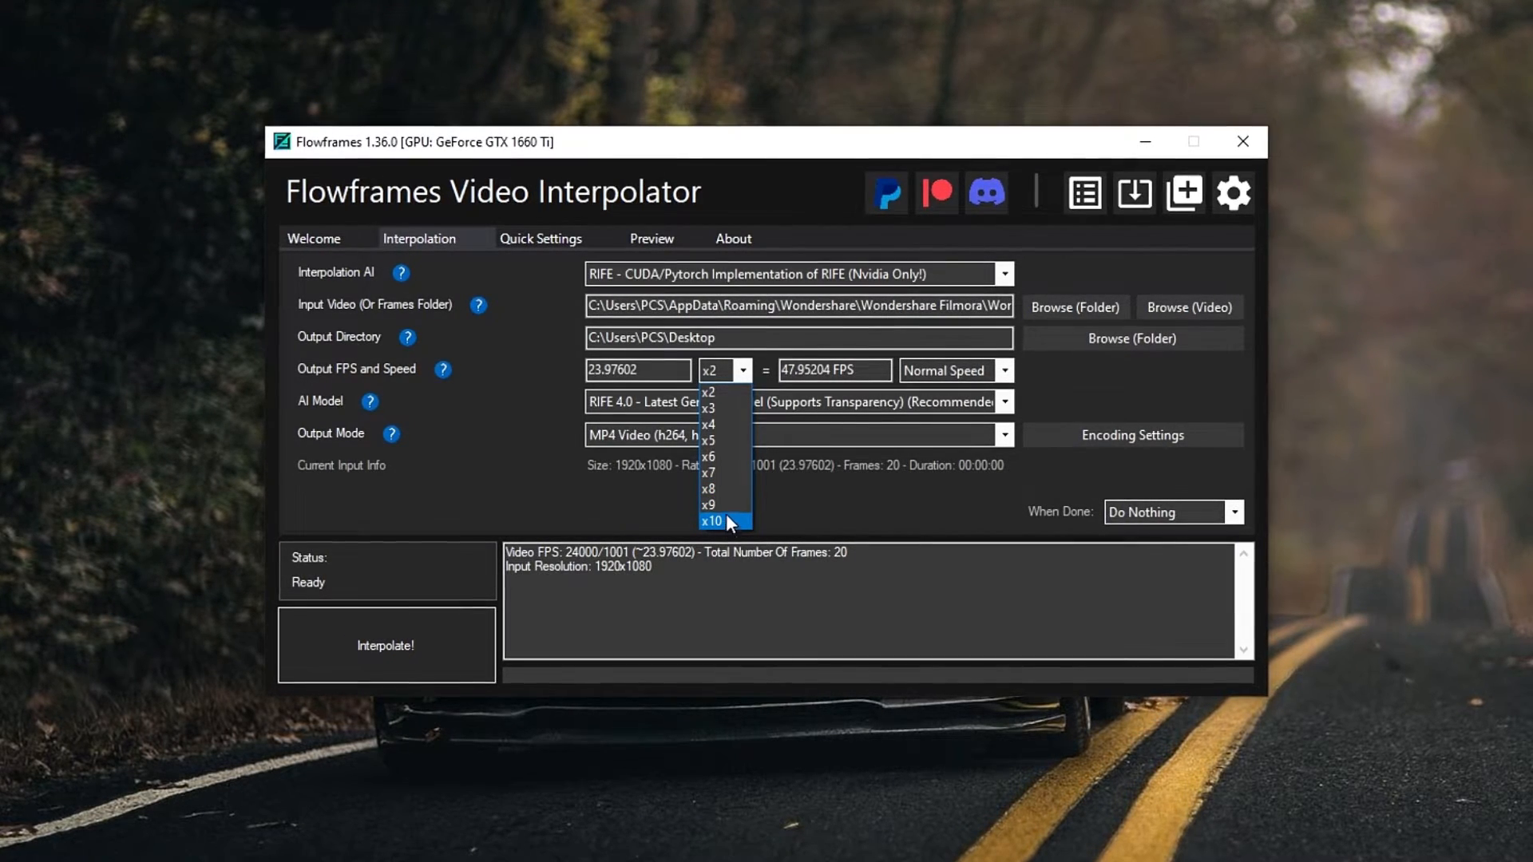
left_click(716, 489)
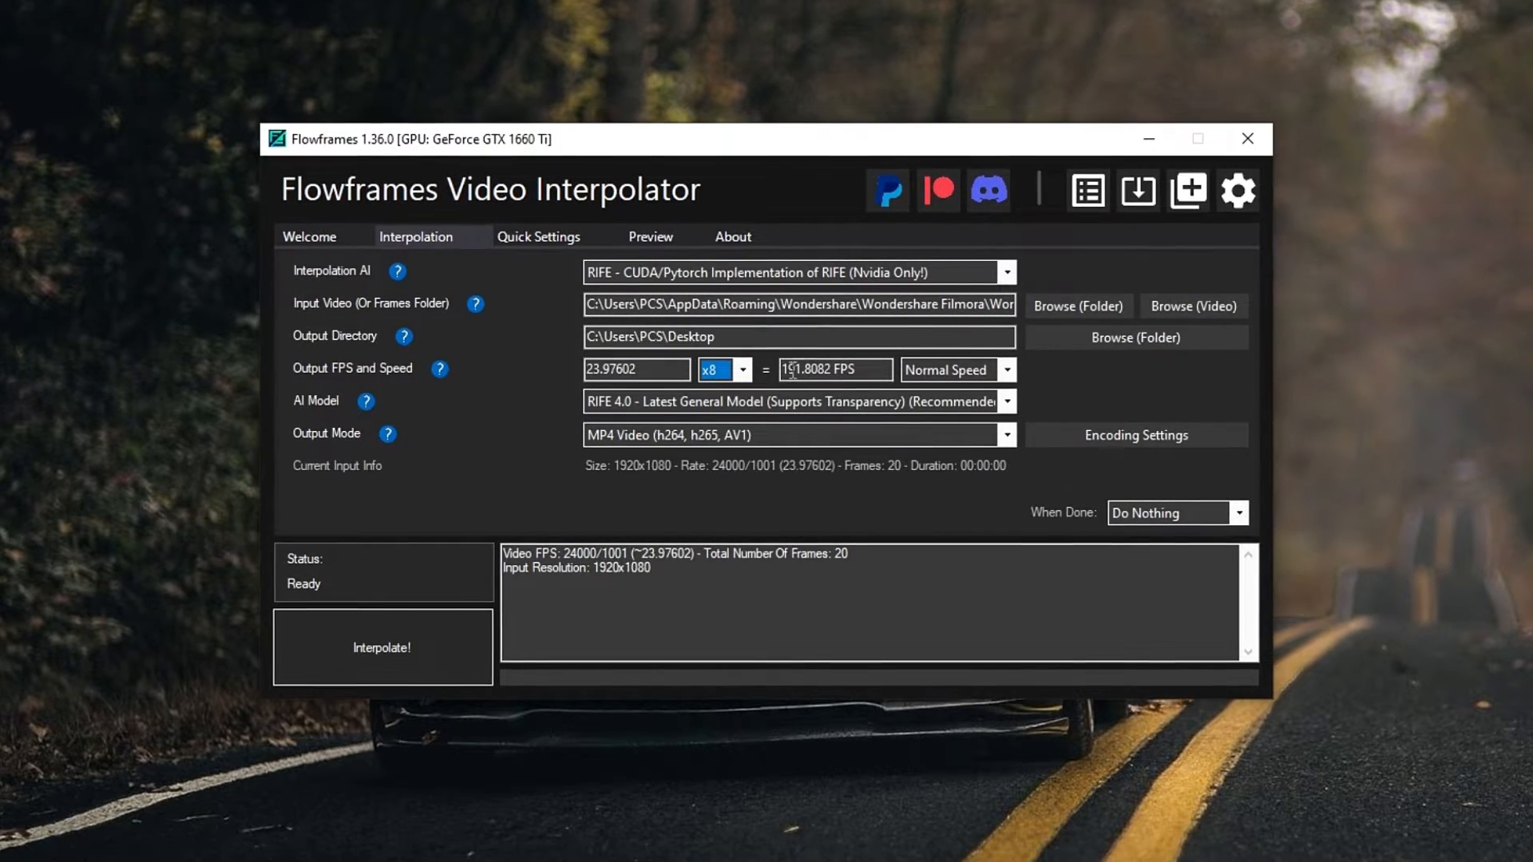
left_click(1007, 370)
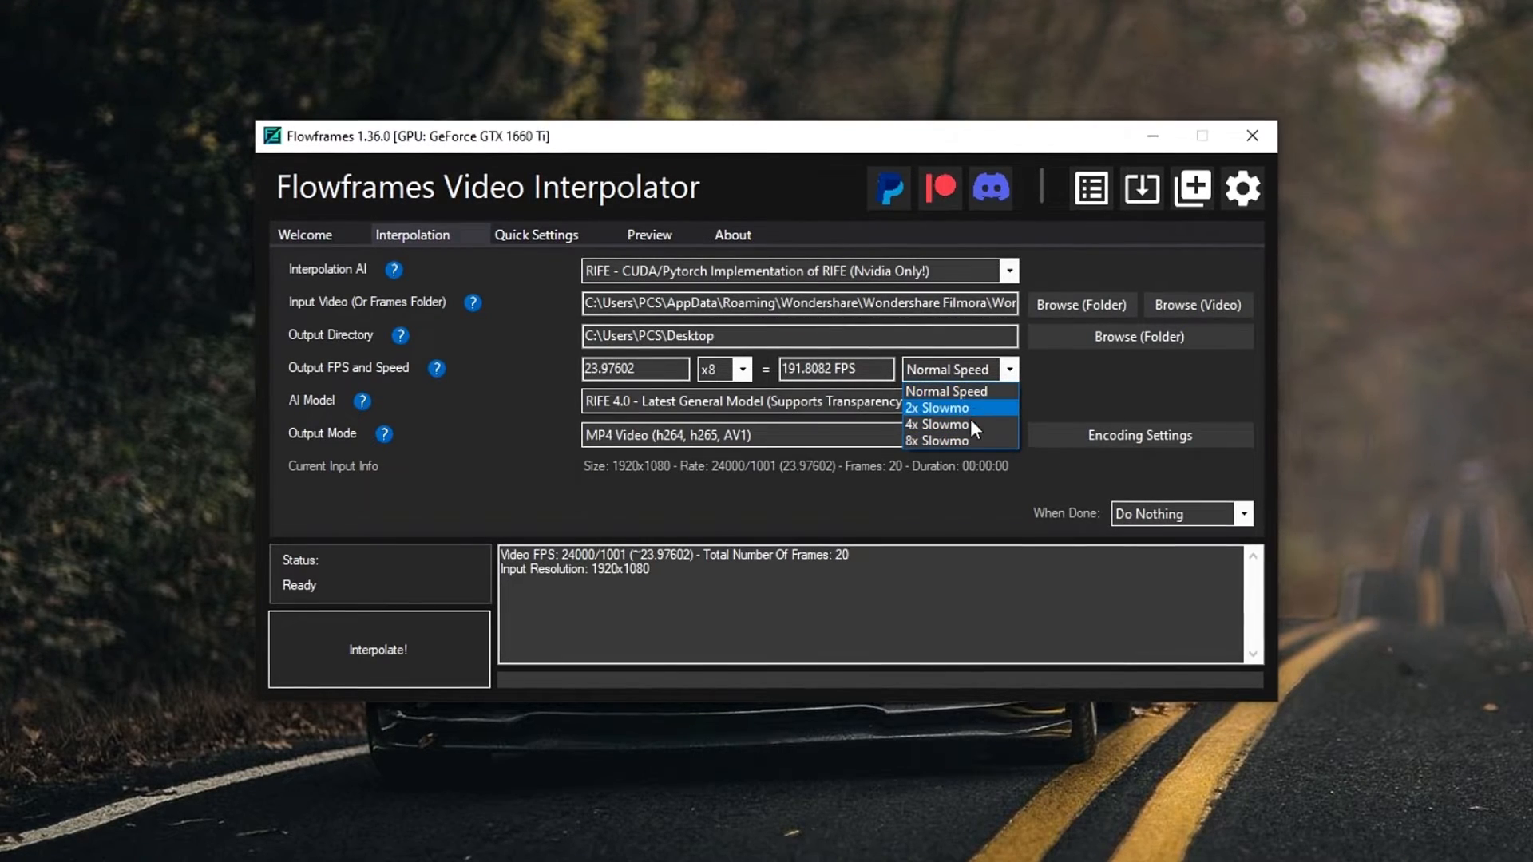
left_click(1010, 372)
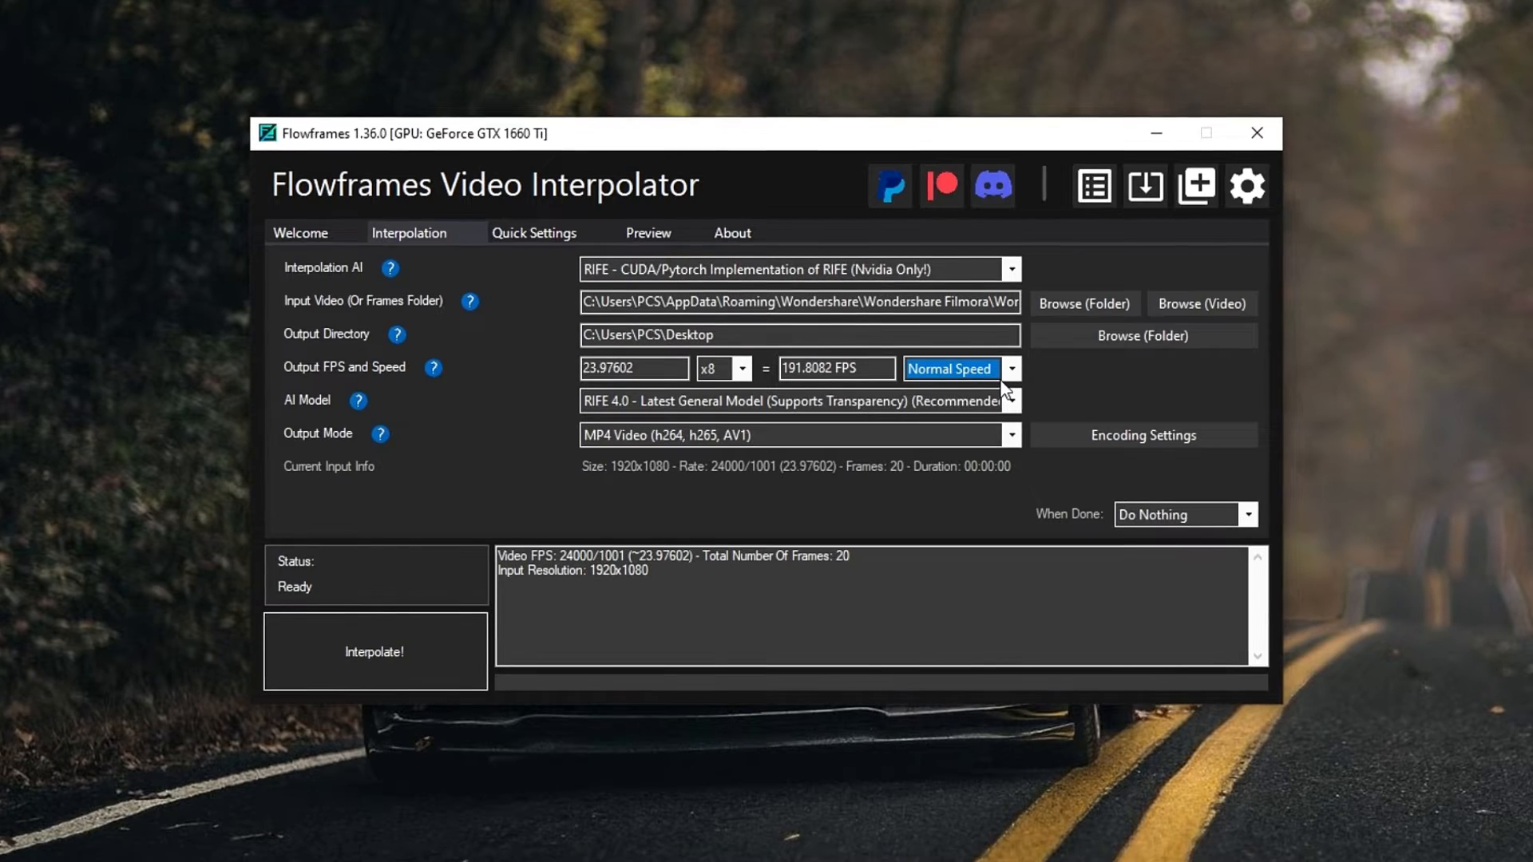
Select the RIFE 2.3 - General Model with MP4 Video output and run the interpolation.
left_click(938, 401)
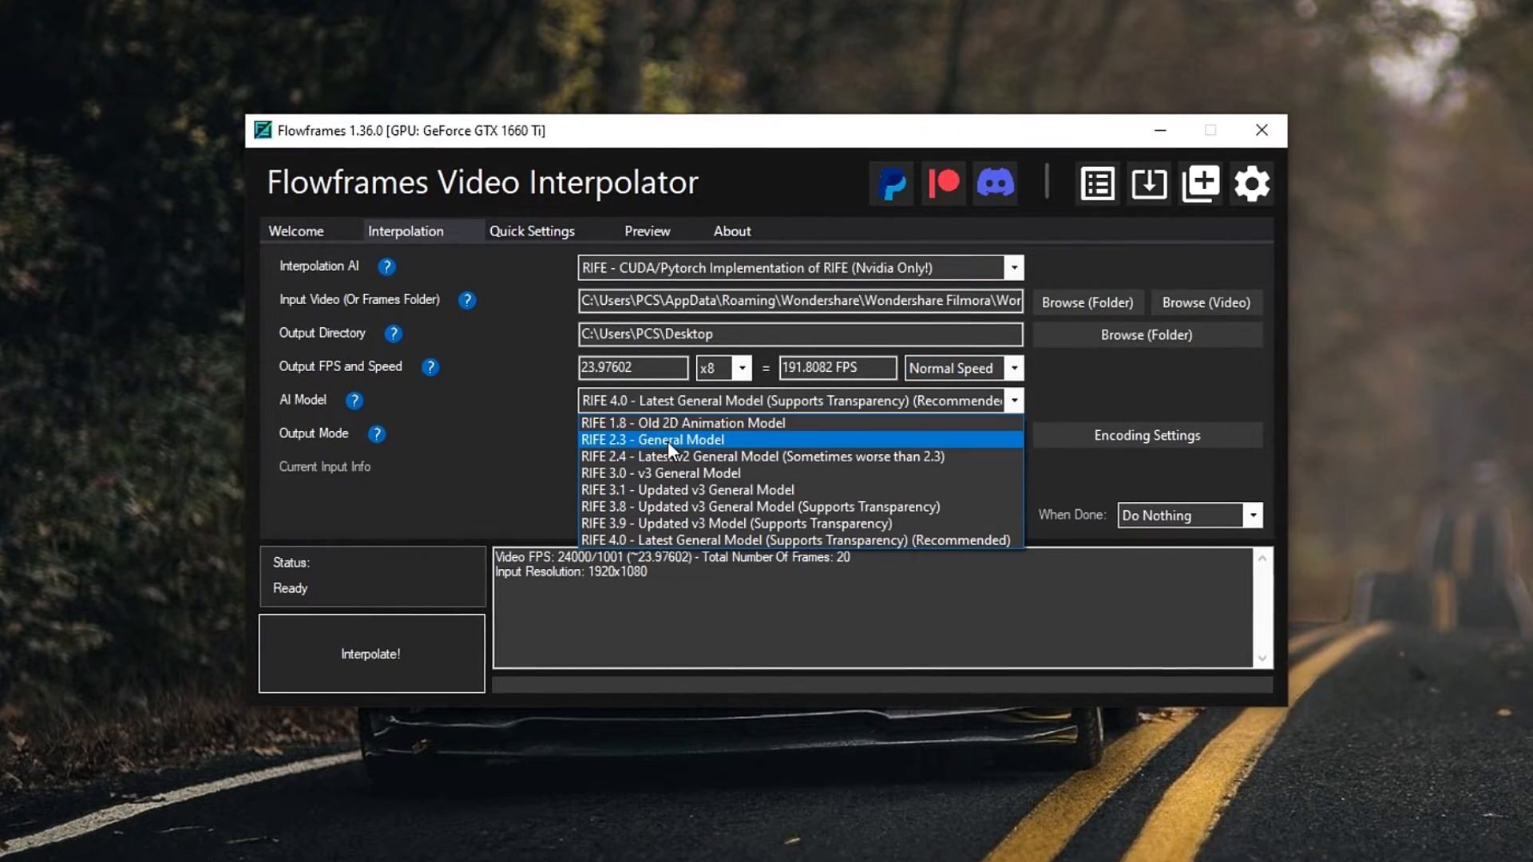
left_click(745, 443)
left_click(1017, 435)
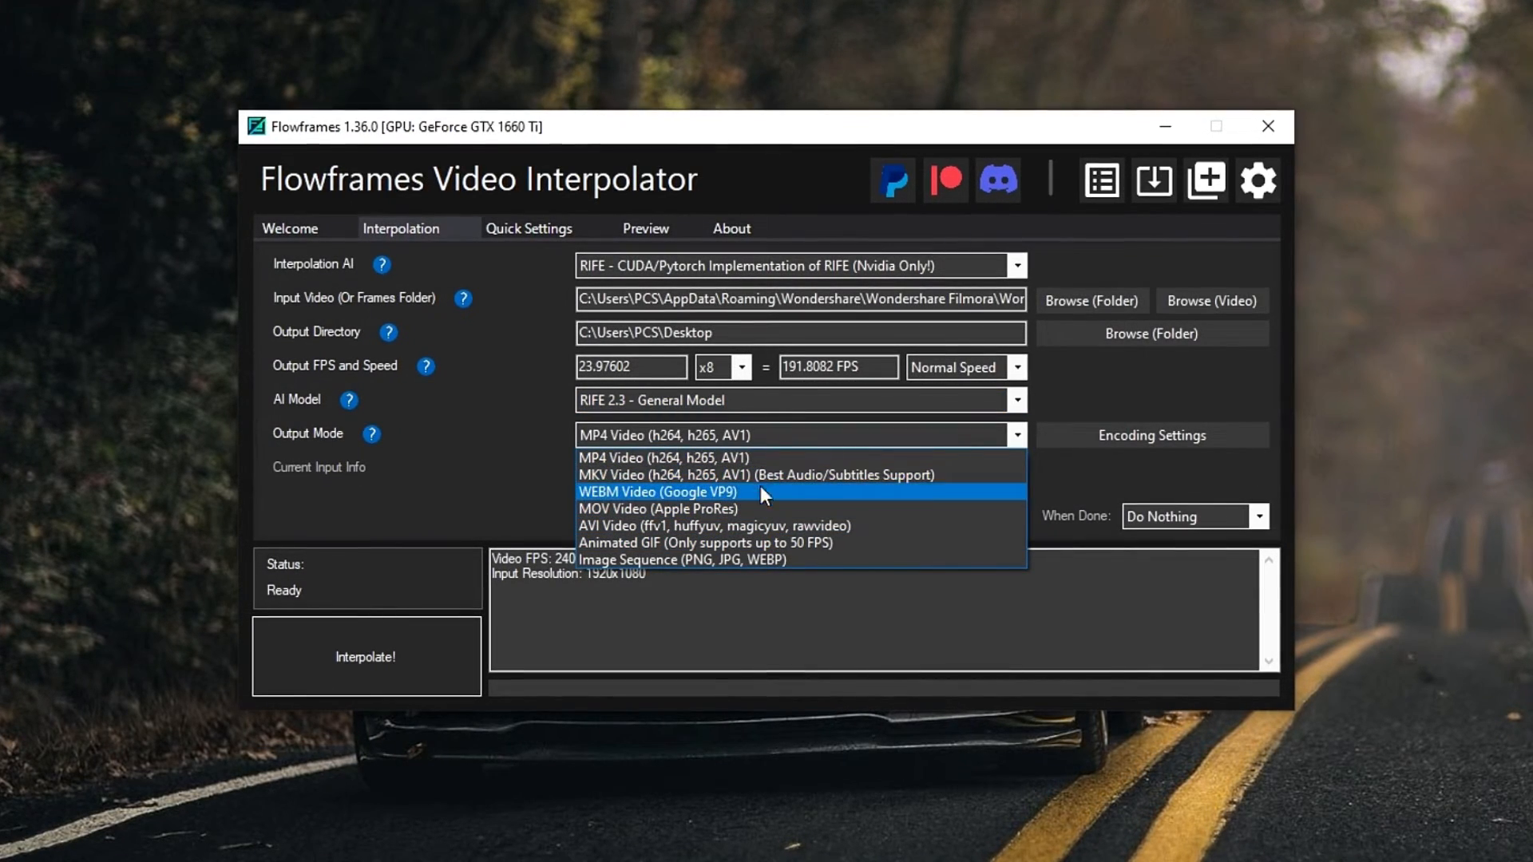
left_click(653, 457)
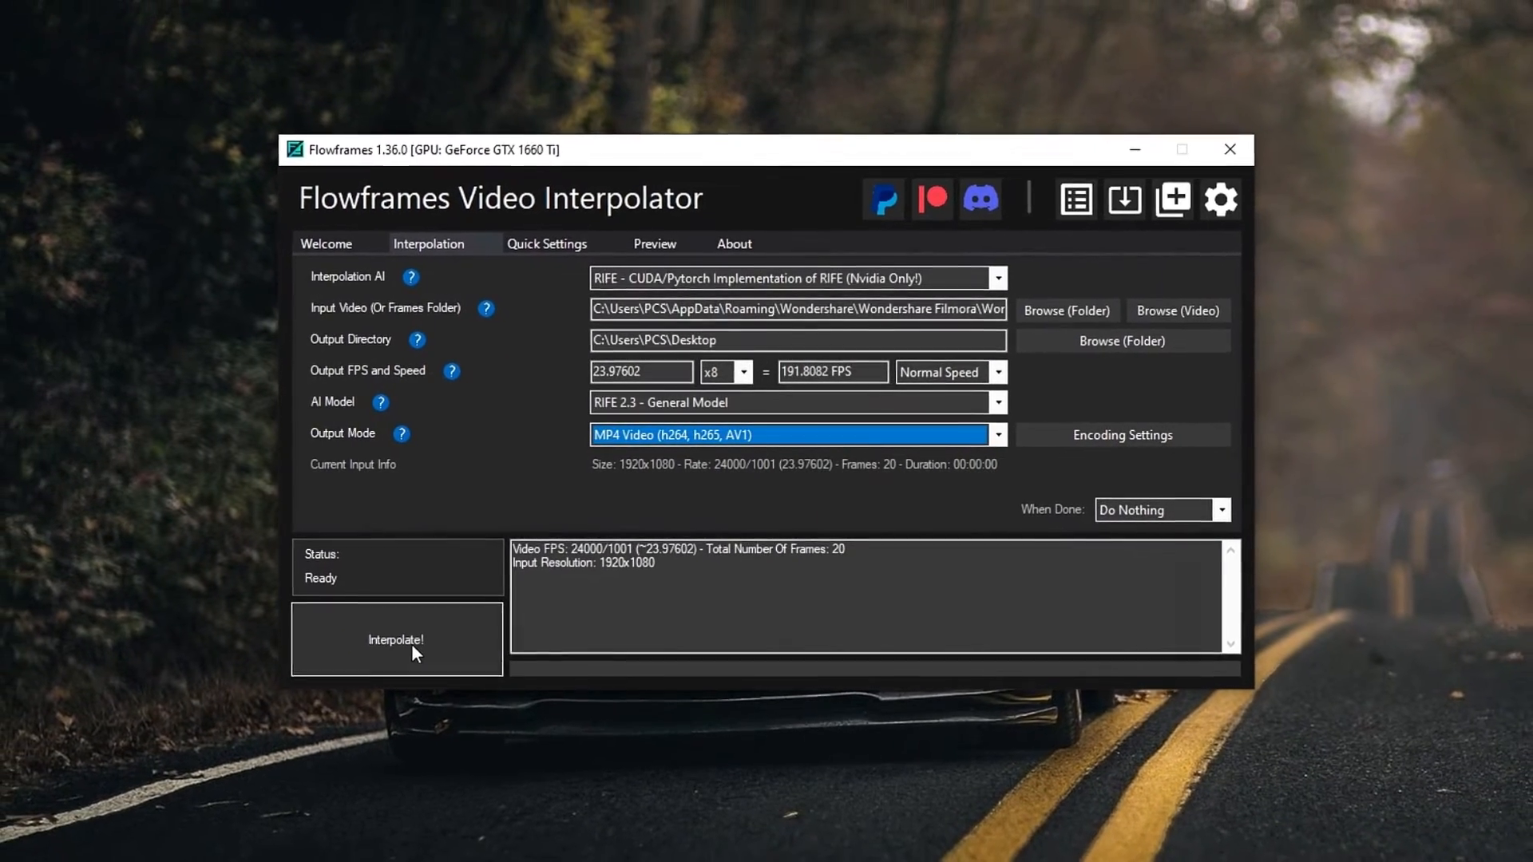
left_click(390, 656)
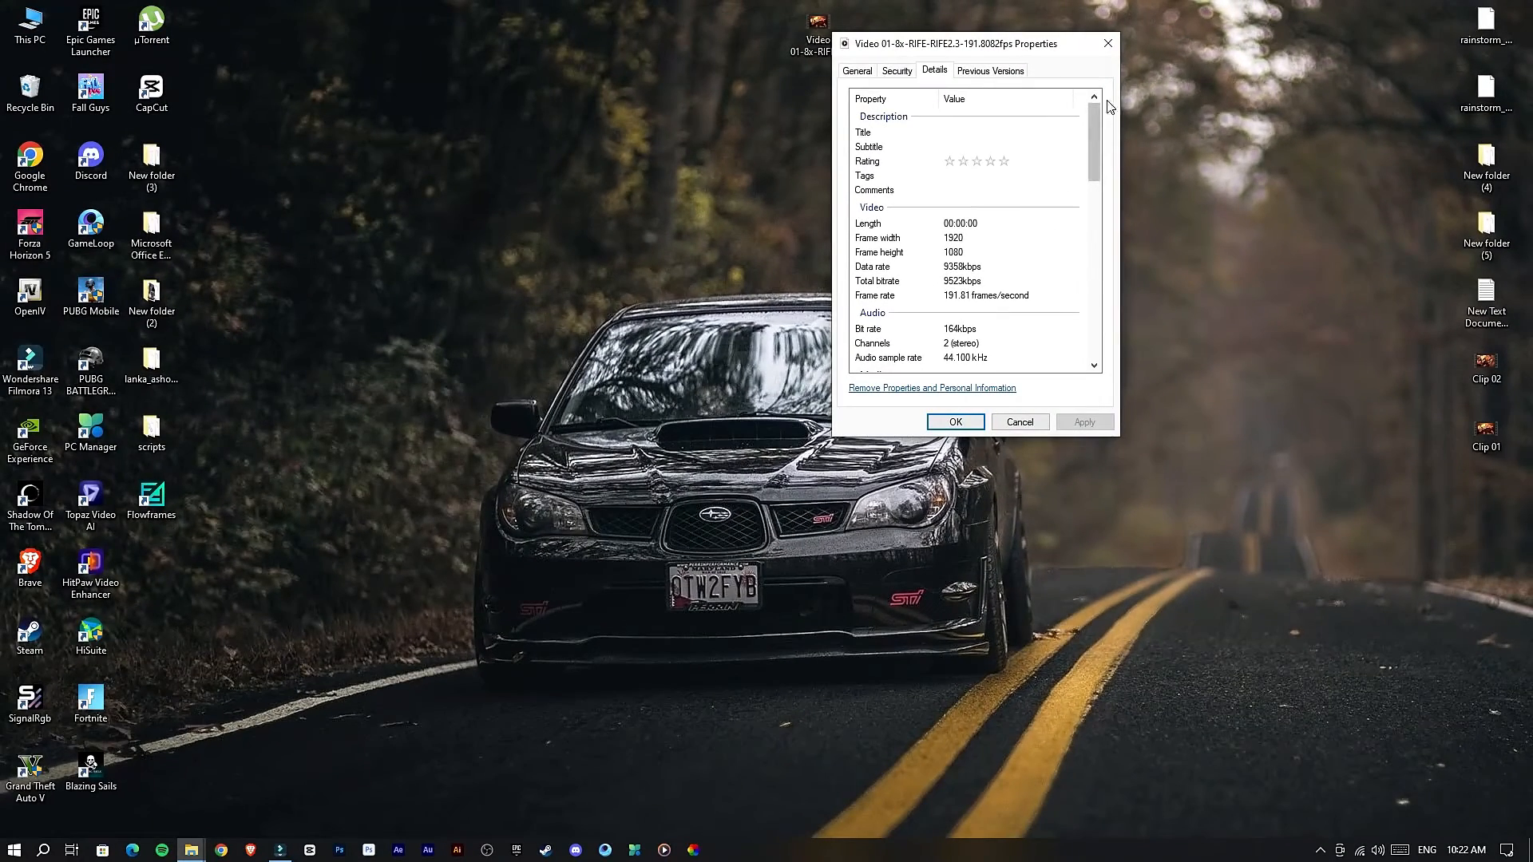
Switch to Filmora, place the interpolated clip on the timeline after the cut frames, and match the project to 1920 x 1080 60fps.
left_click(1108, 45)
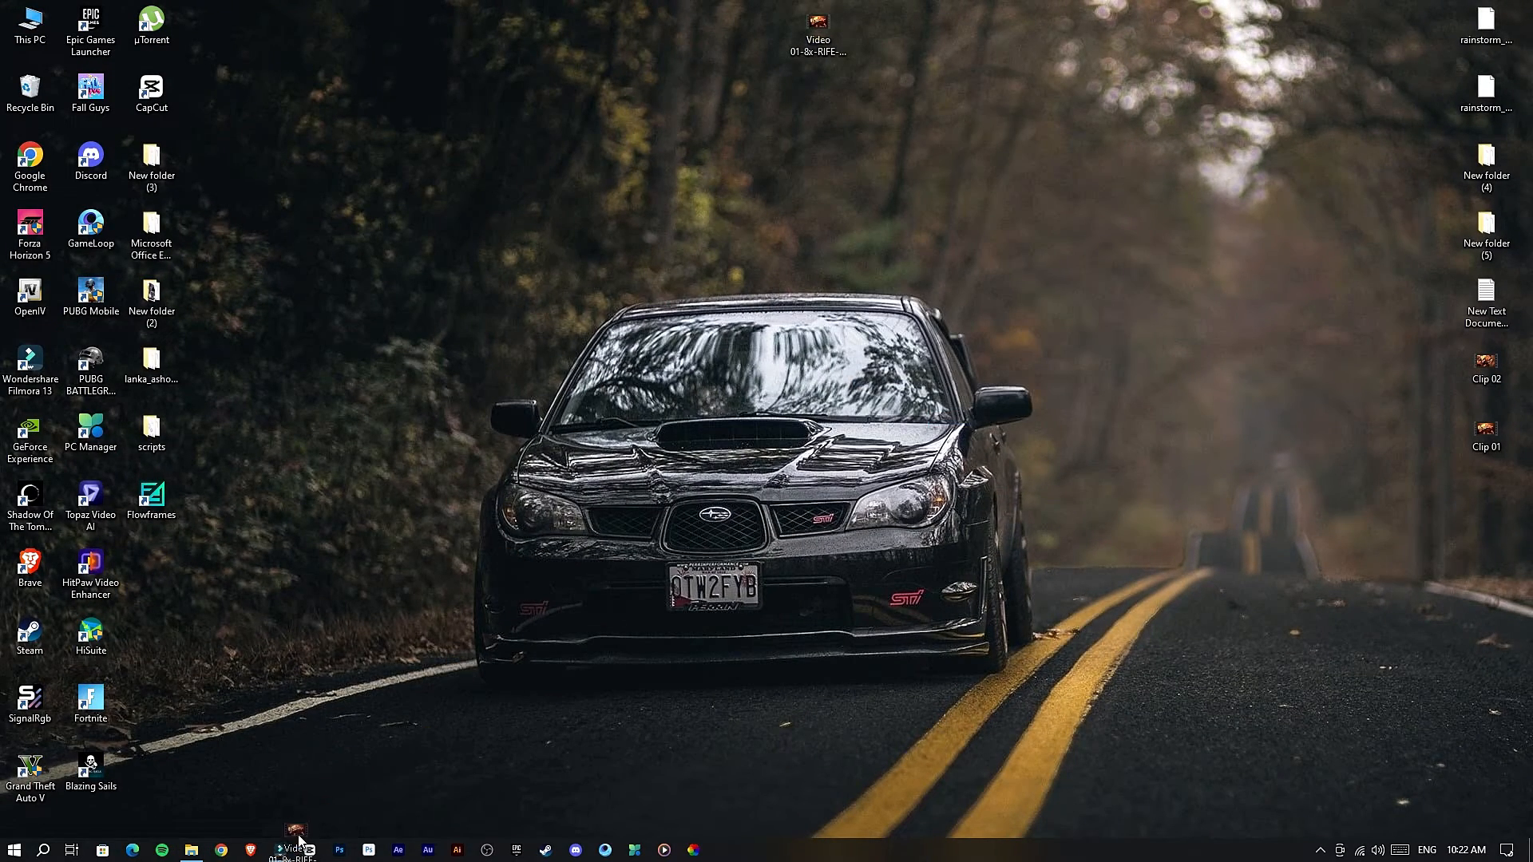
left_click_drag(299, 840, 759, 715)
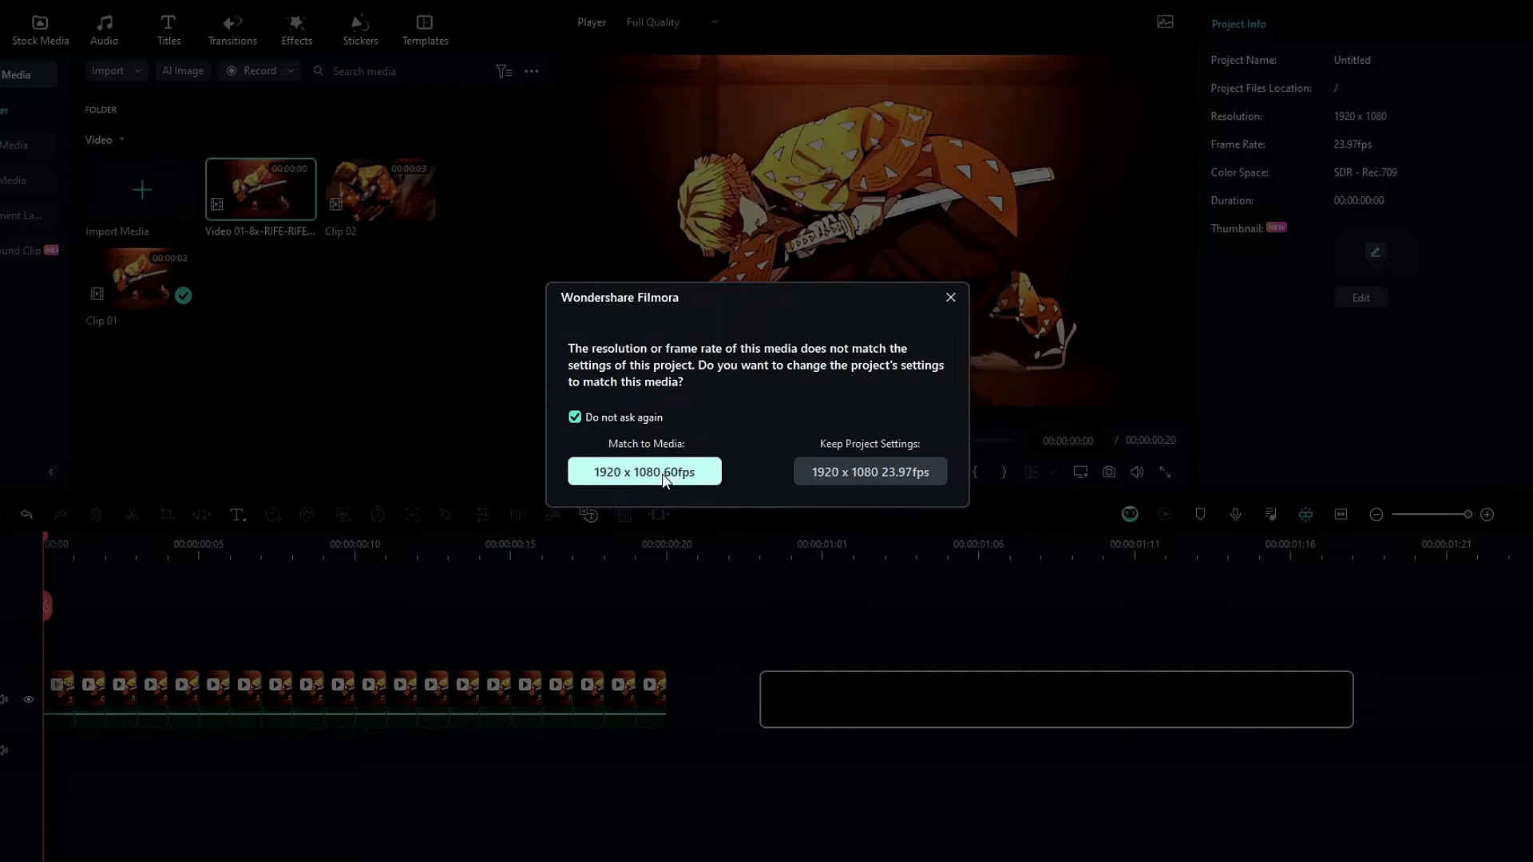
left_click(682, 470)
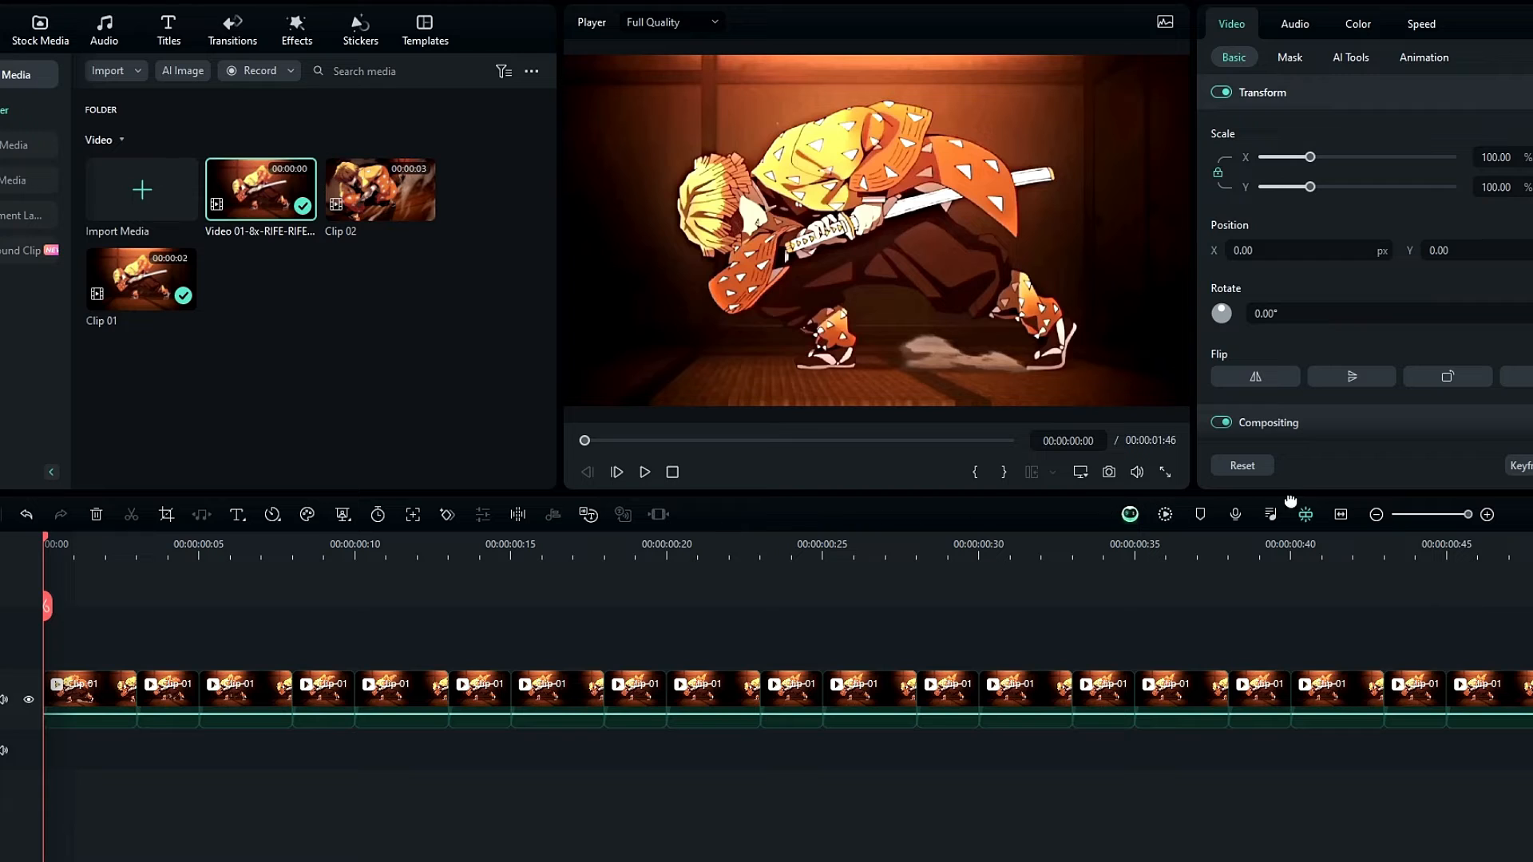
Play the marked range of the interpolated clip, and clear the range marks.
left_click(1333, 513)
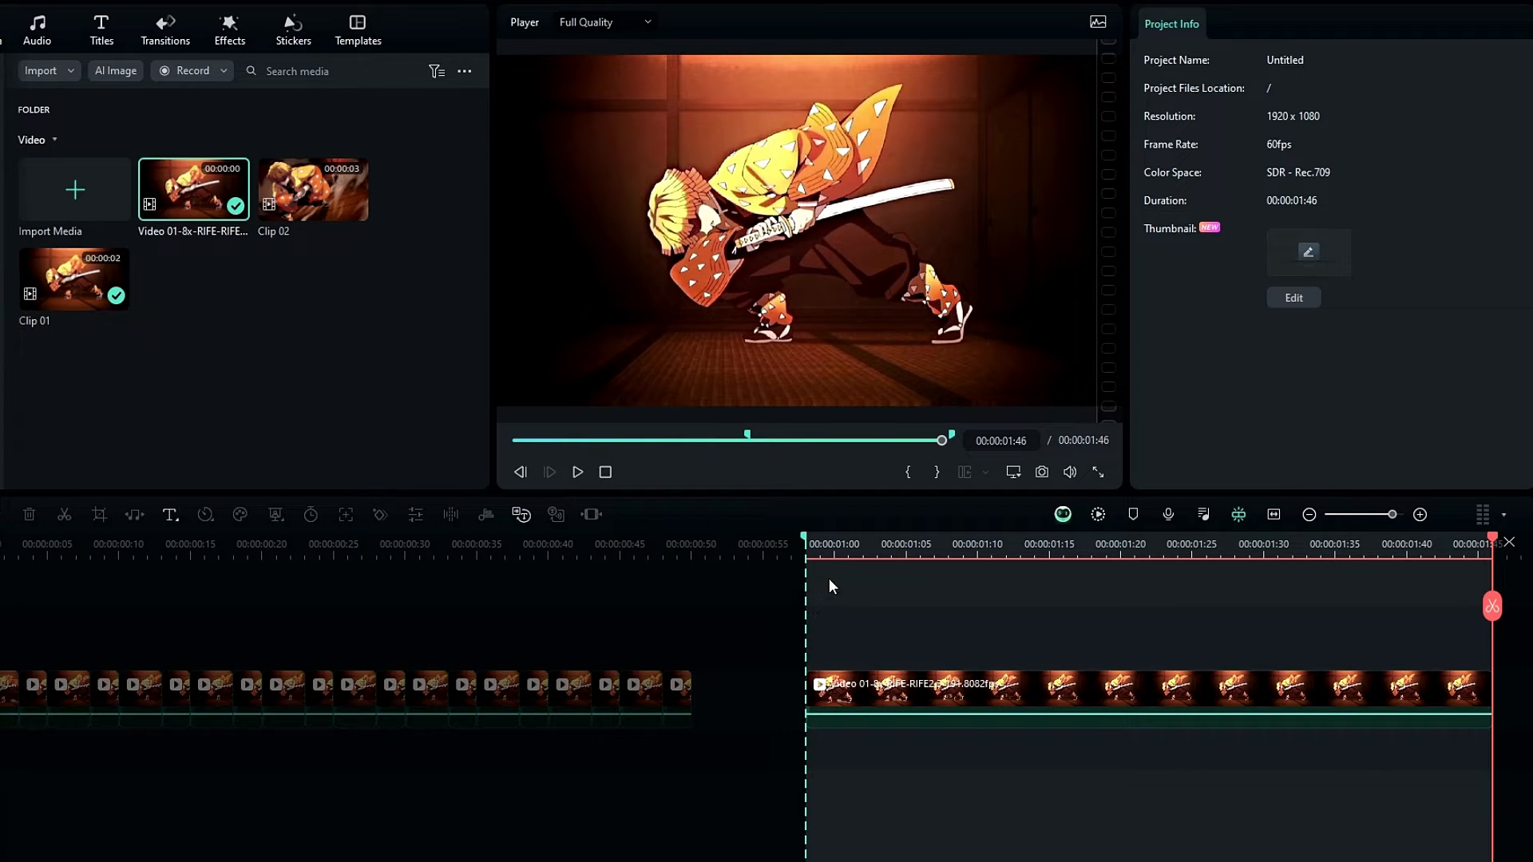
key("alt+x")
scroll(931, 597, "right", 3)
left_click_drag(335, 546, 291, 546)
Apply a Customize speed ramp to the interpolated clip on the timeline.
left_click(510, 688)
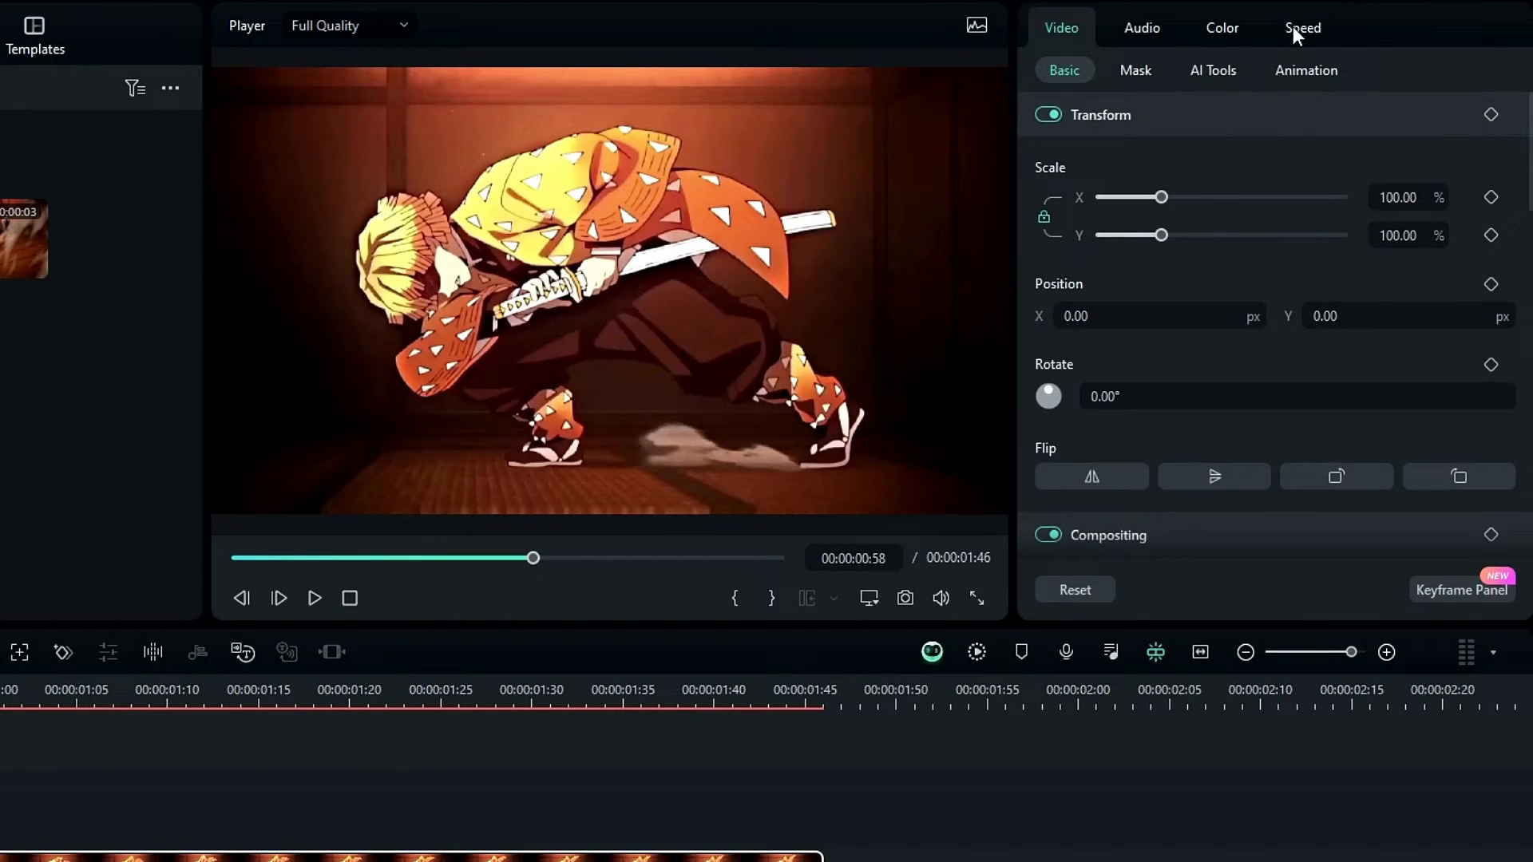
left_click(1342, 23)
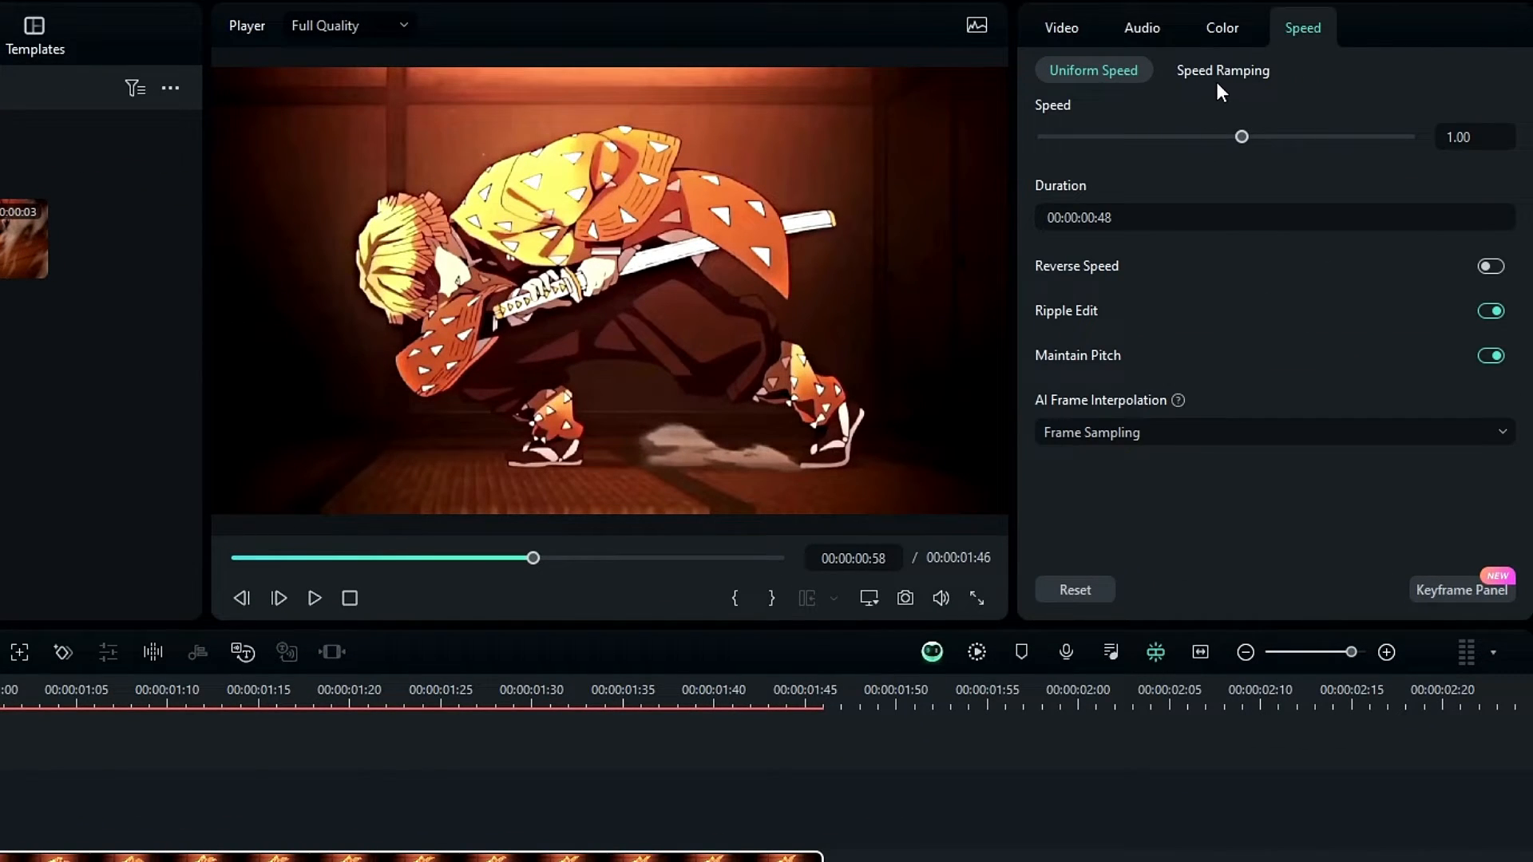
left_click(1215, 80)
left_click(1151, 127)
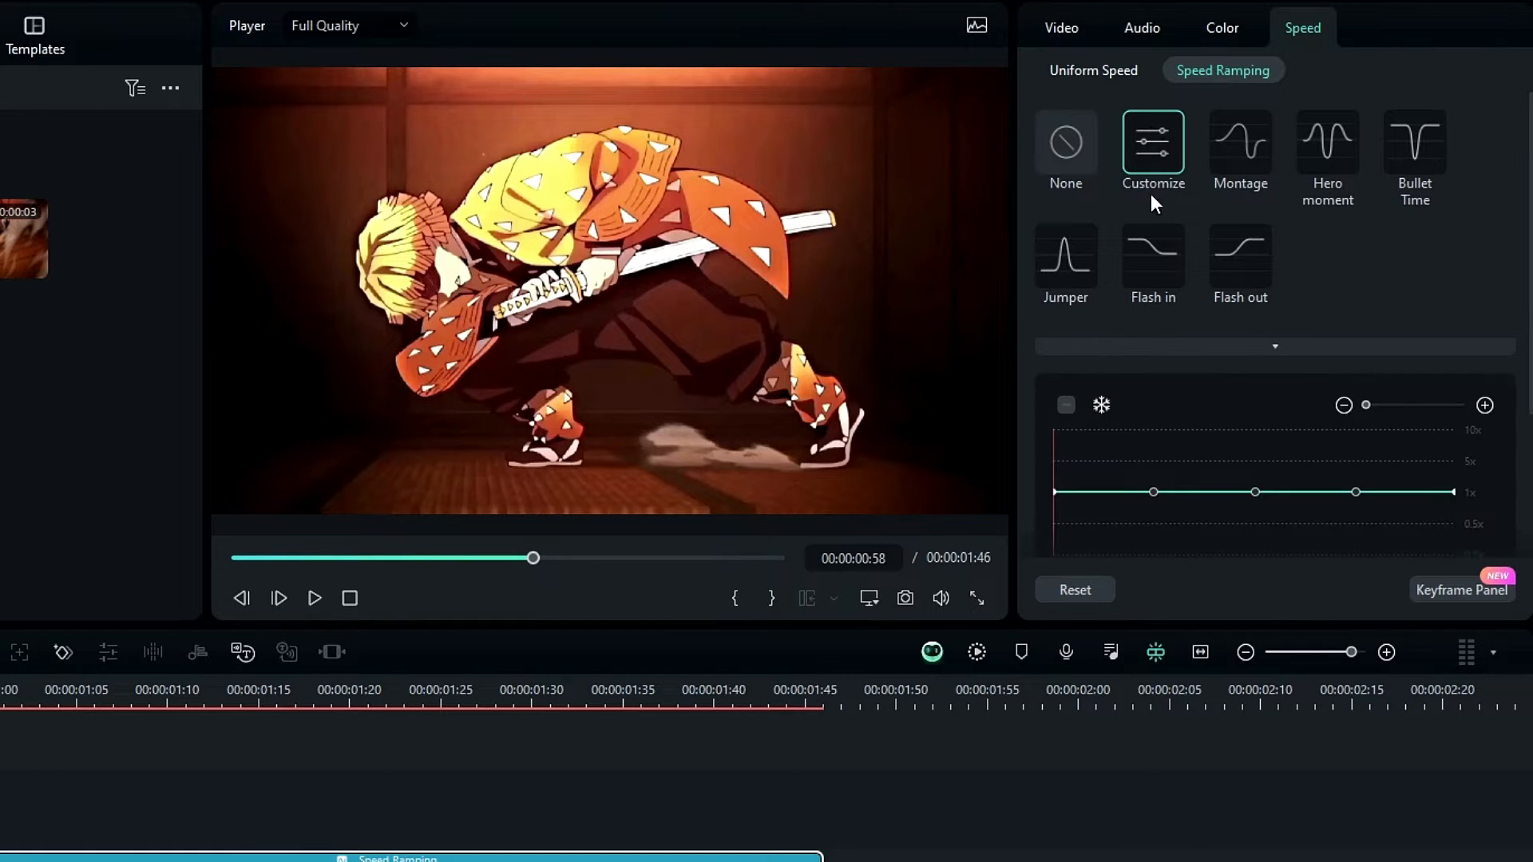
Lower the three middle points and the end point of the speed curve to 0.1x.
scroll(1165, 385, "down", 3)
left_click_drag(1153, 287, 1140, 375)
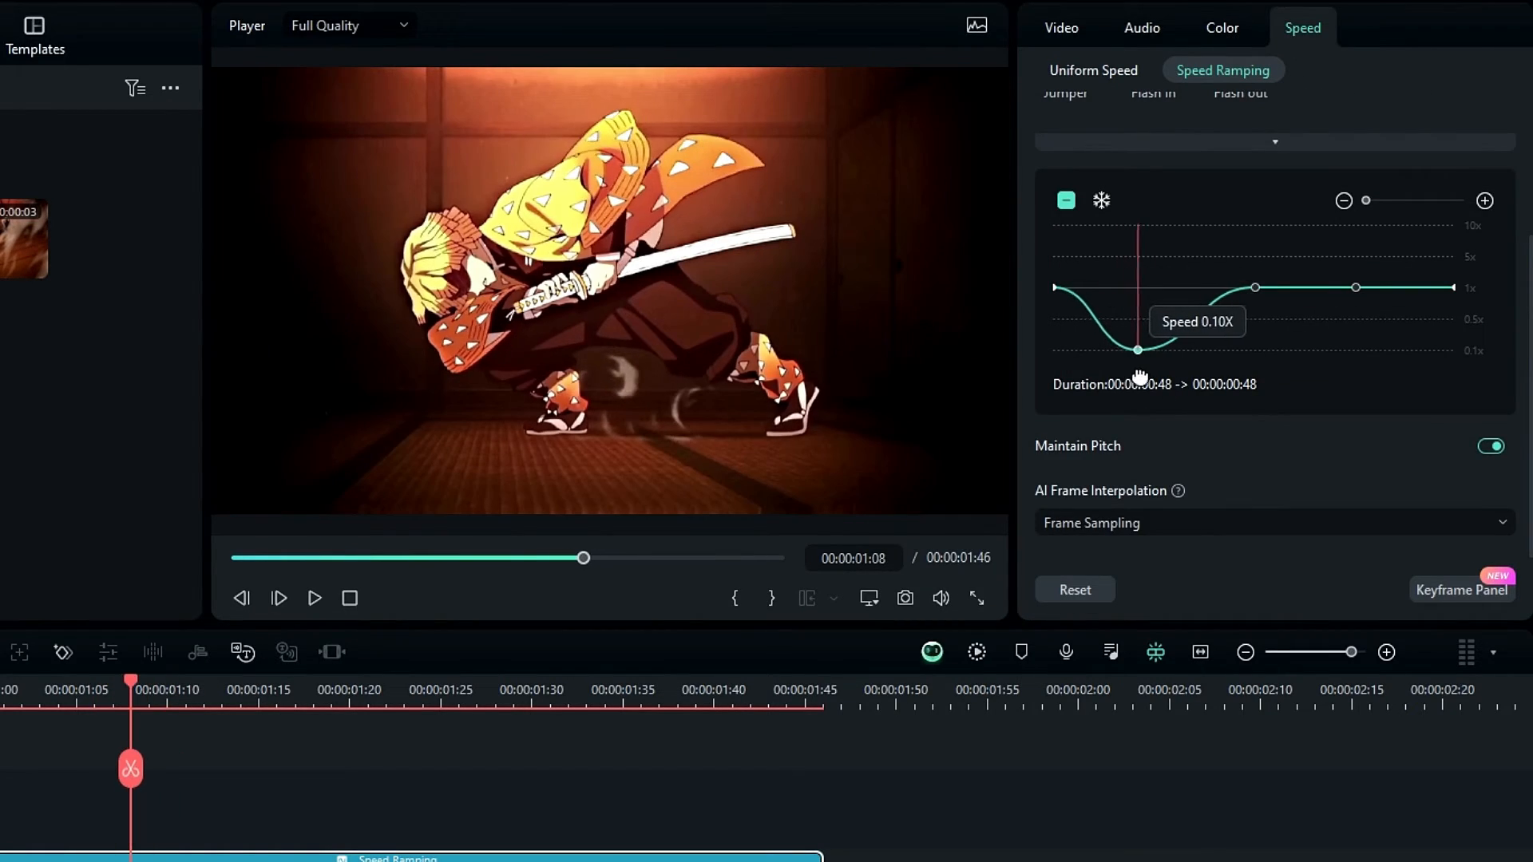
left_click_drag(1255, 288, 1256, 351)
left_click_drag(1357, 287, 1383, 350)
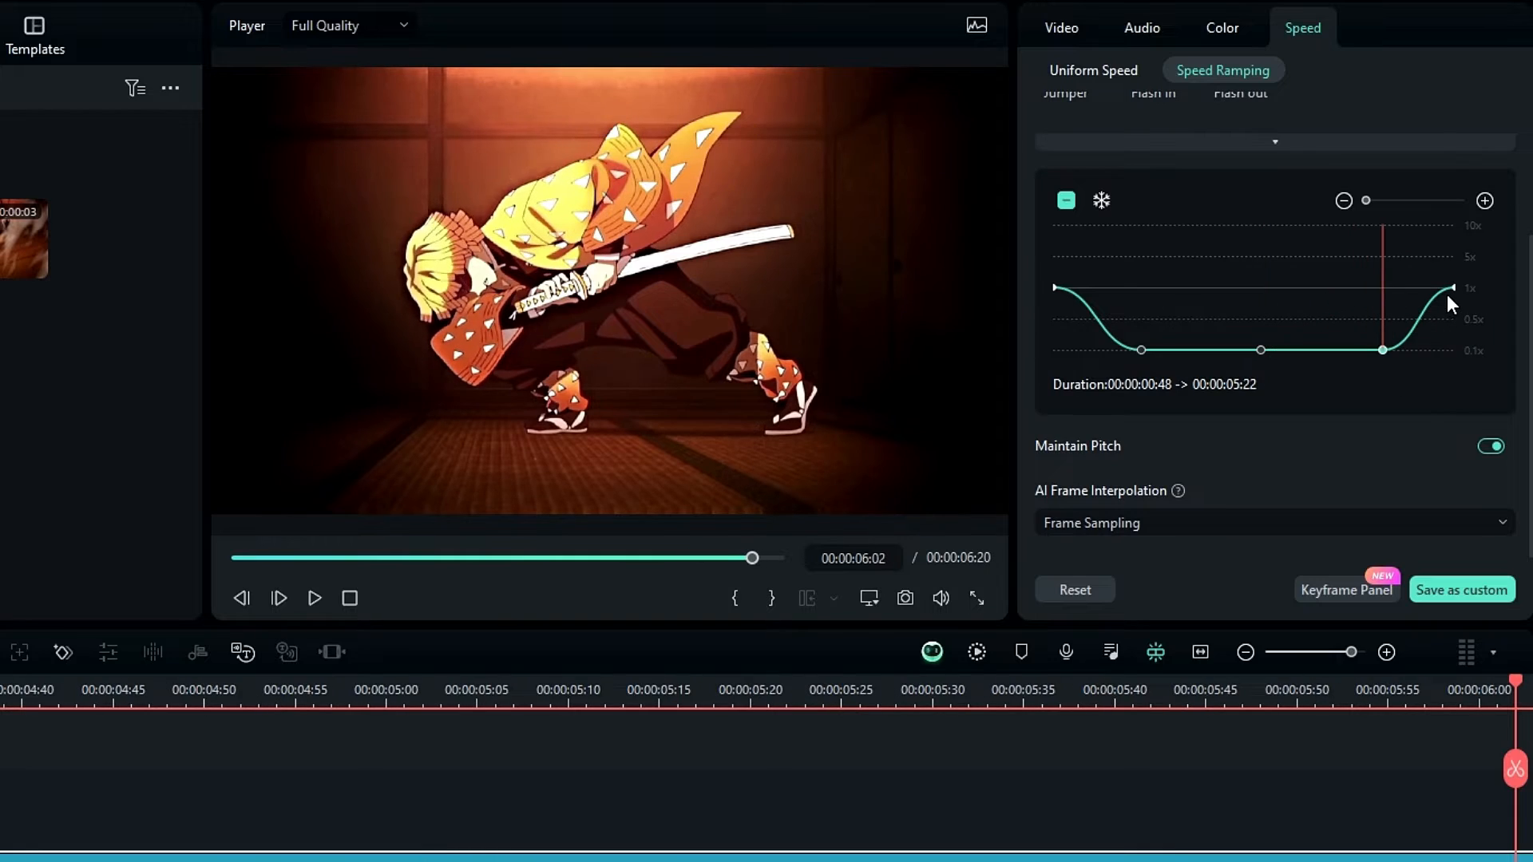
left_click_drag(1451, 289, 1453, 351)
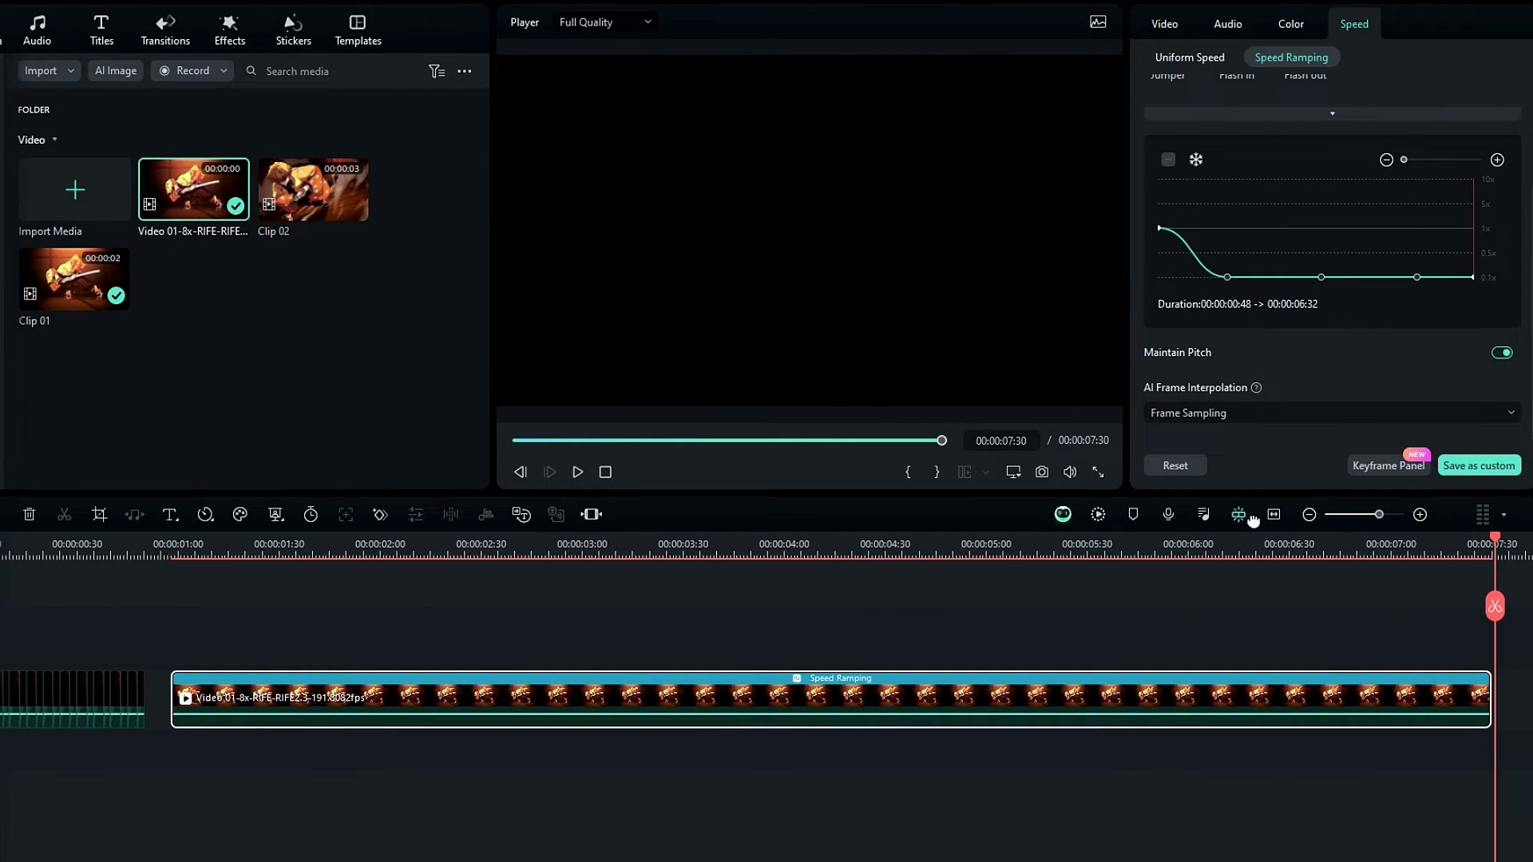
Mark the slowed clip as the playback range, play it, and scrub back near its start to check the smoothness.
scroll(705, 640, "right", 2)
left_click(121, 551)
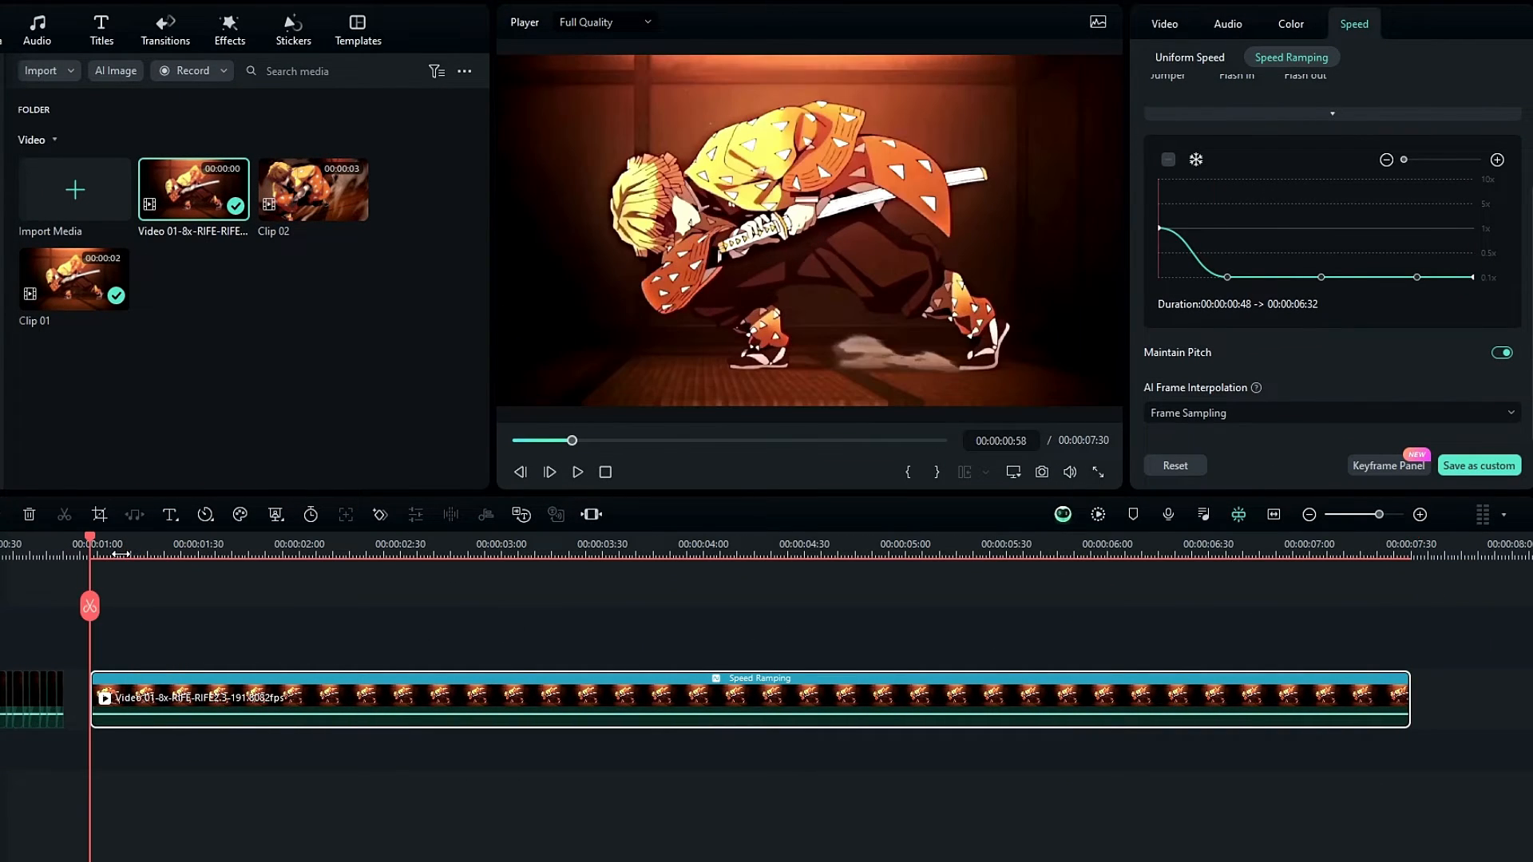
key("x")
key("space")
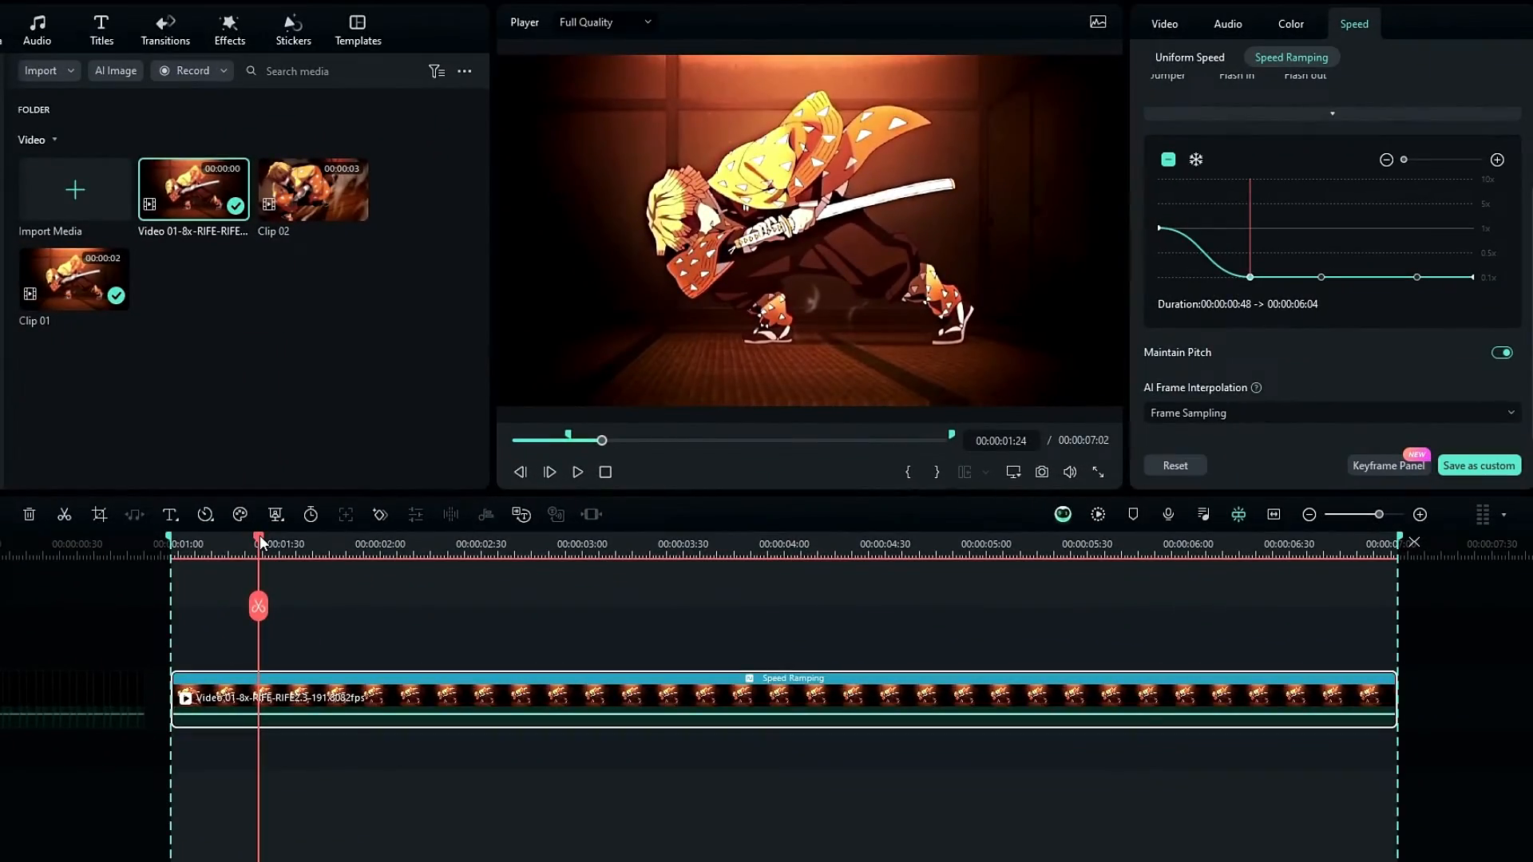
left_click_drag(260, 536, 191, 539)
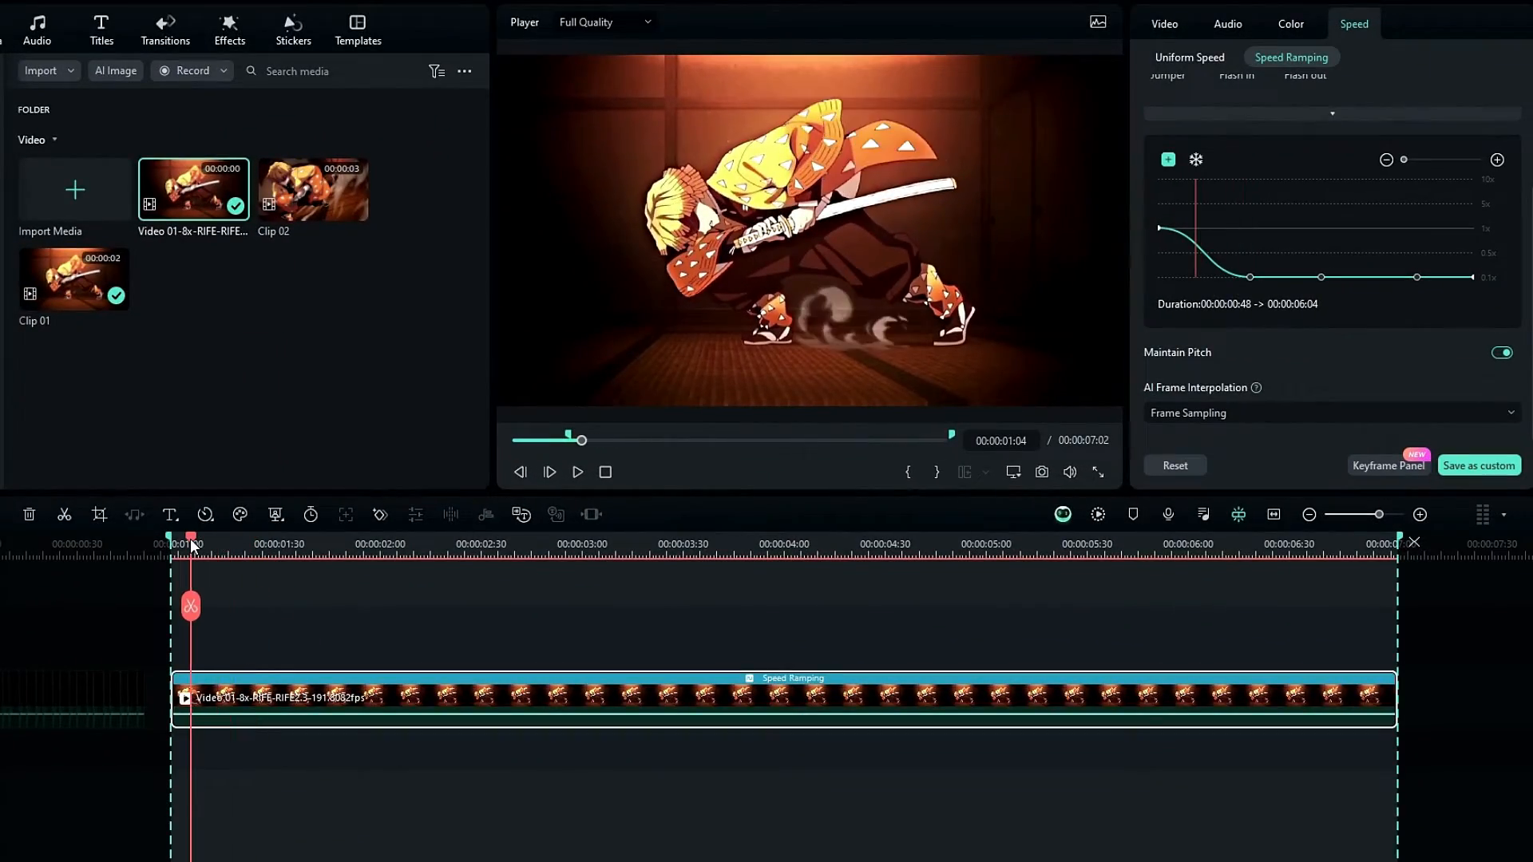
Play the slowed clip again to check how smooth the speed ramp is.
key("space")
key("ctrl+/")
key("space")
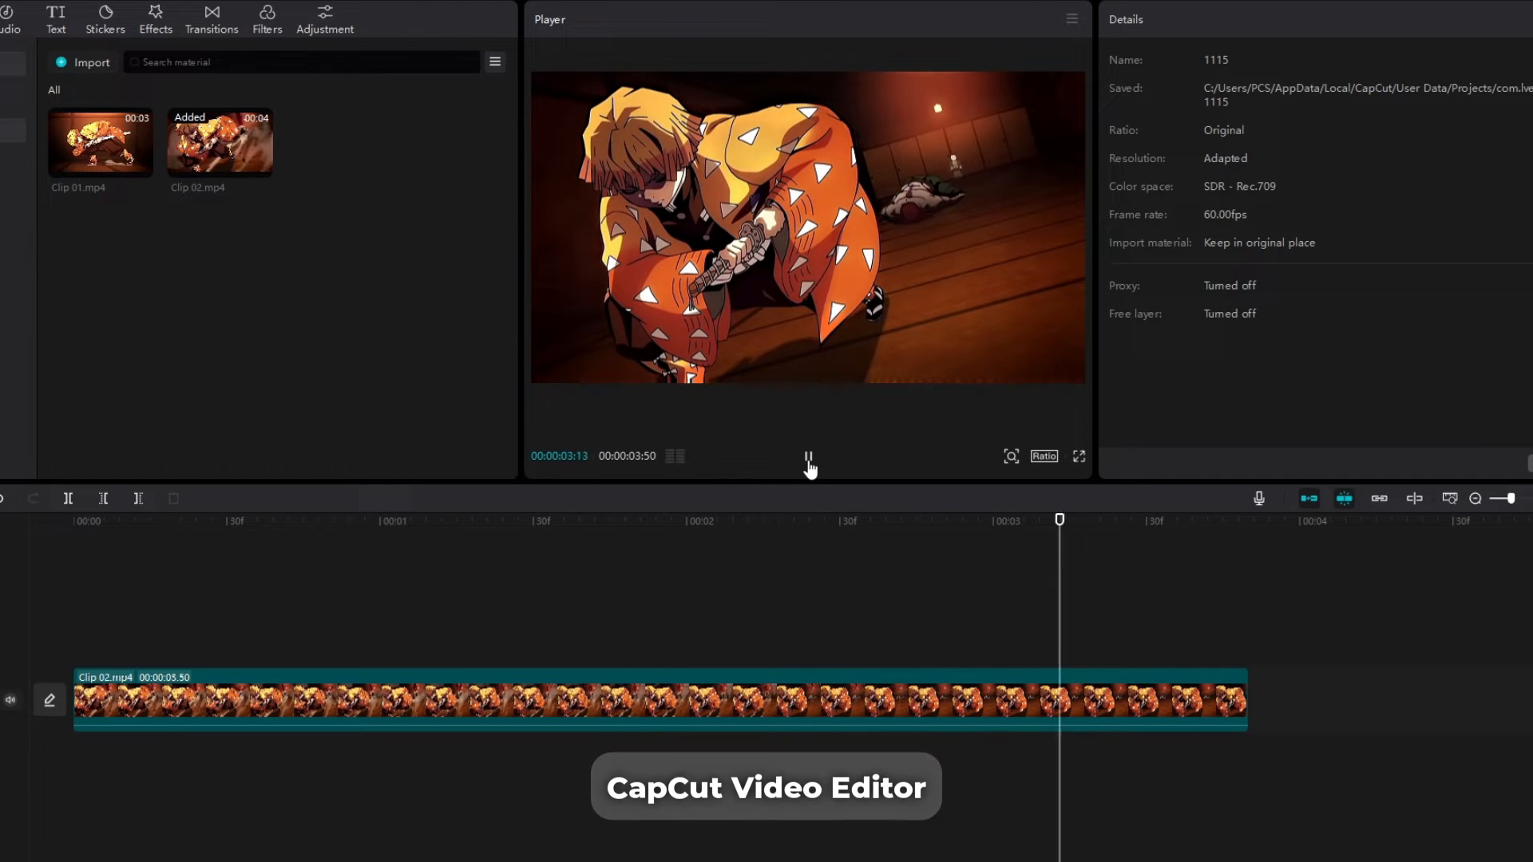
Switch to CapCut, pause the playback, and set the project's frame rate to 24.00 fps.
left_click(808, 458)
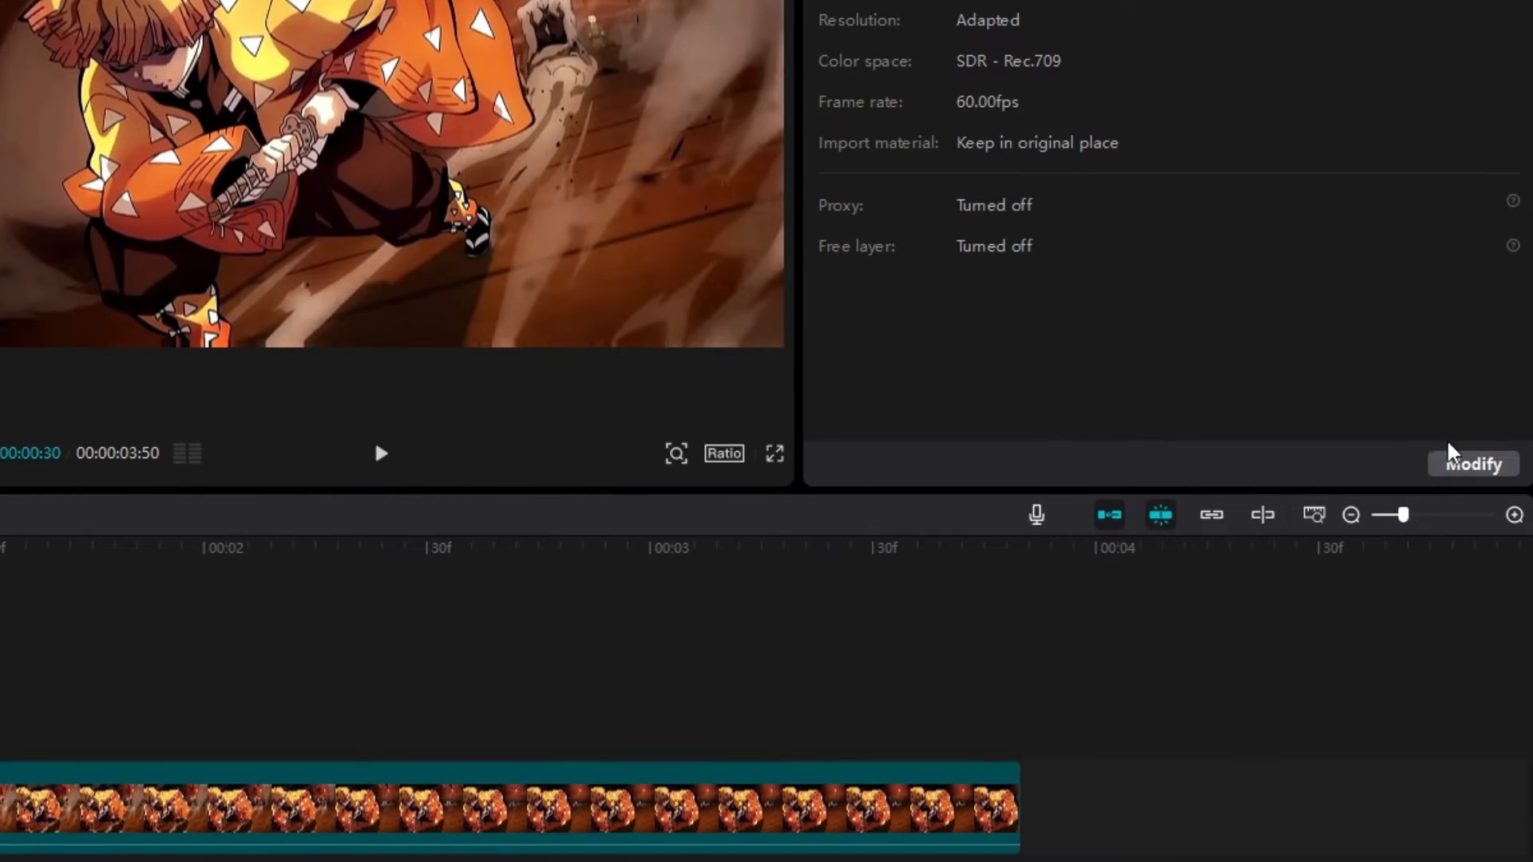
left_click(1469, 463)
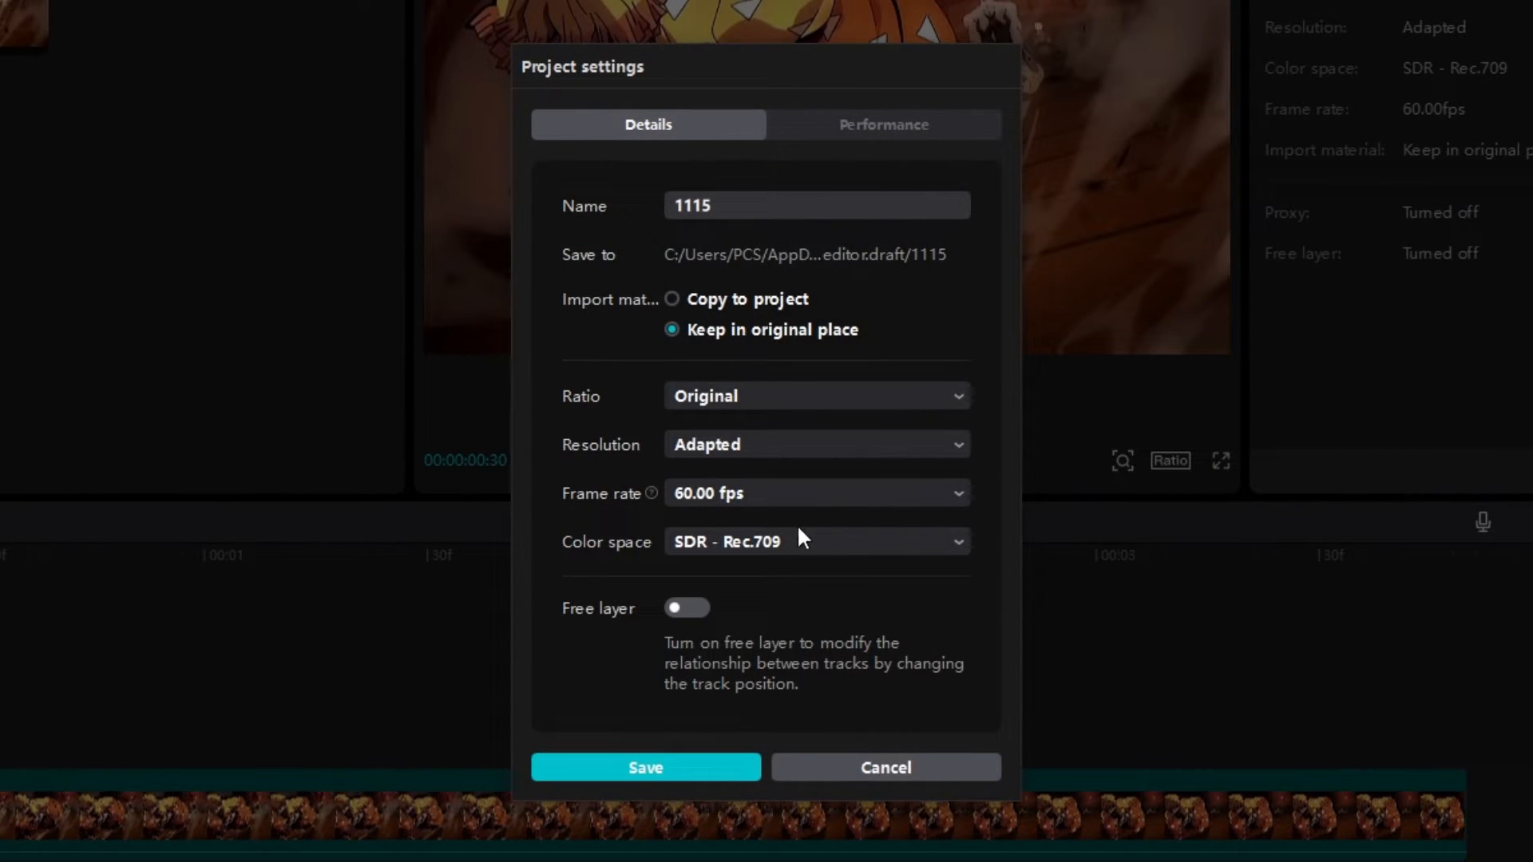
left_click(761, 497)
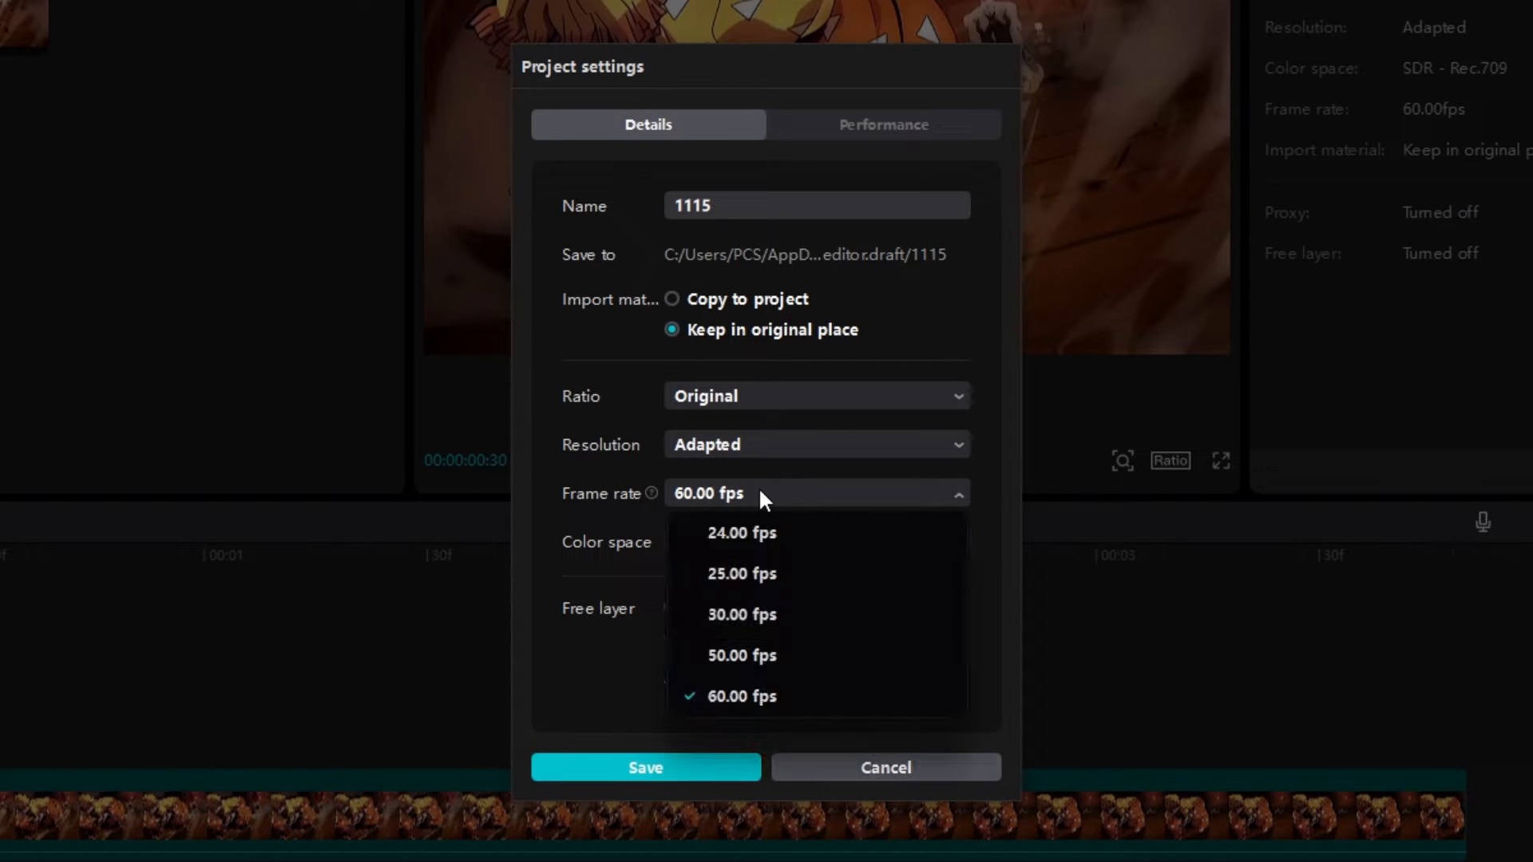
left_click(811, 532)
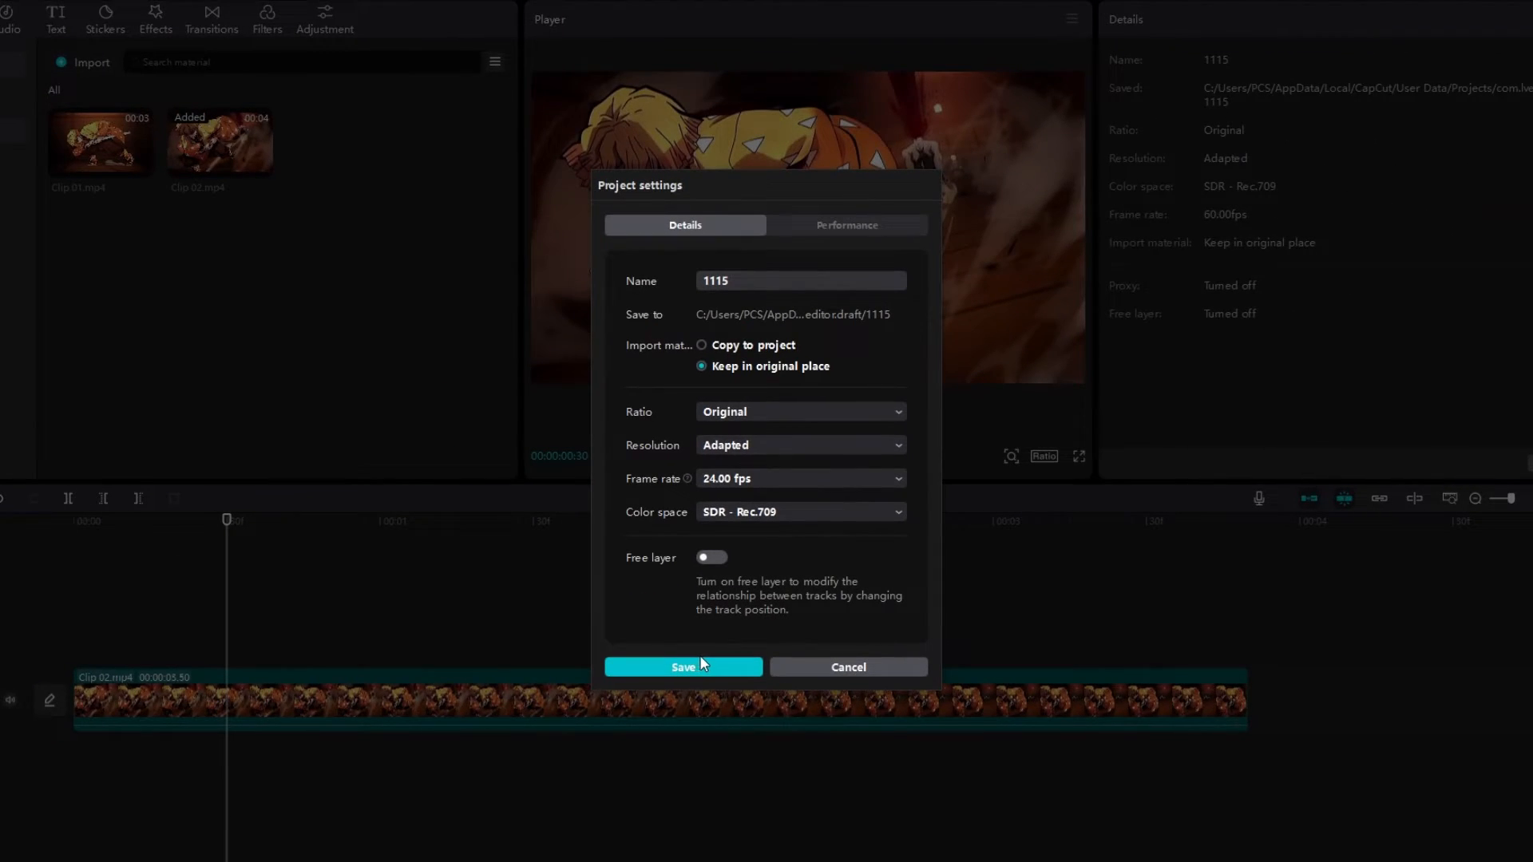
left_click(700, 659)
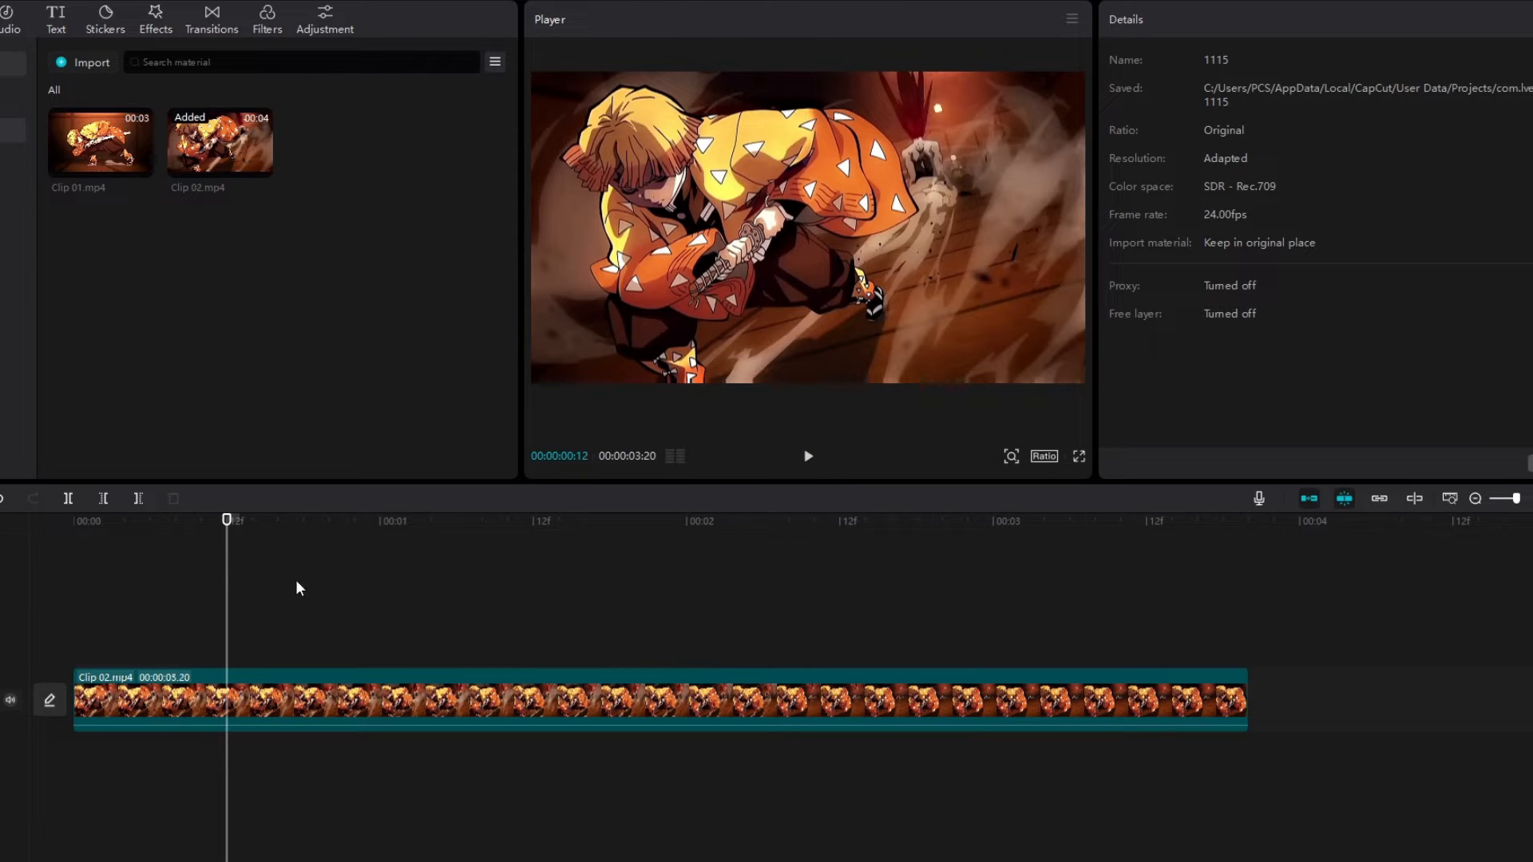
Return to the start of Clip 02 and examine its opening frames one by one for duplicates.
mouse_move(224, 527)
left_mouse_down()
mouse_move(1006, 521)
mouse_move(214, 522)
left_mouse_up()
left_click_drag(387, 536, 74, 559)
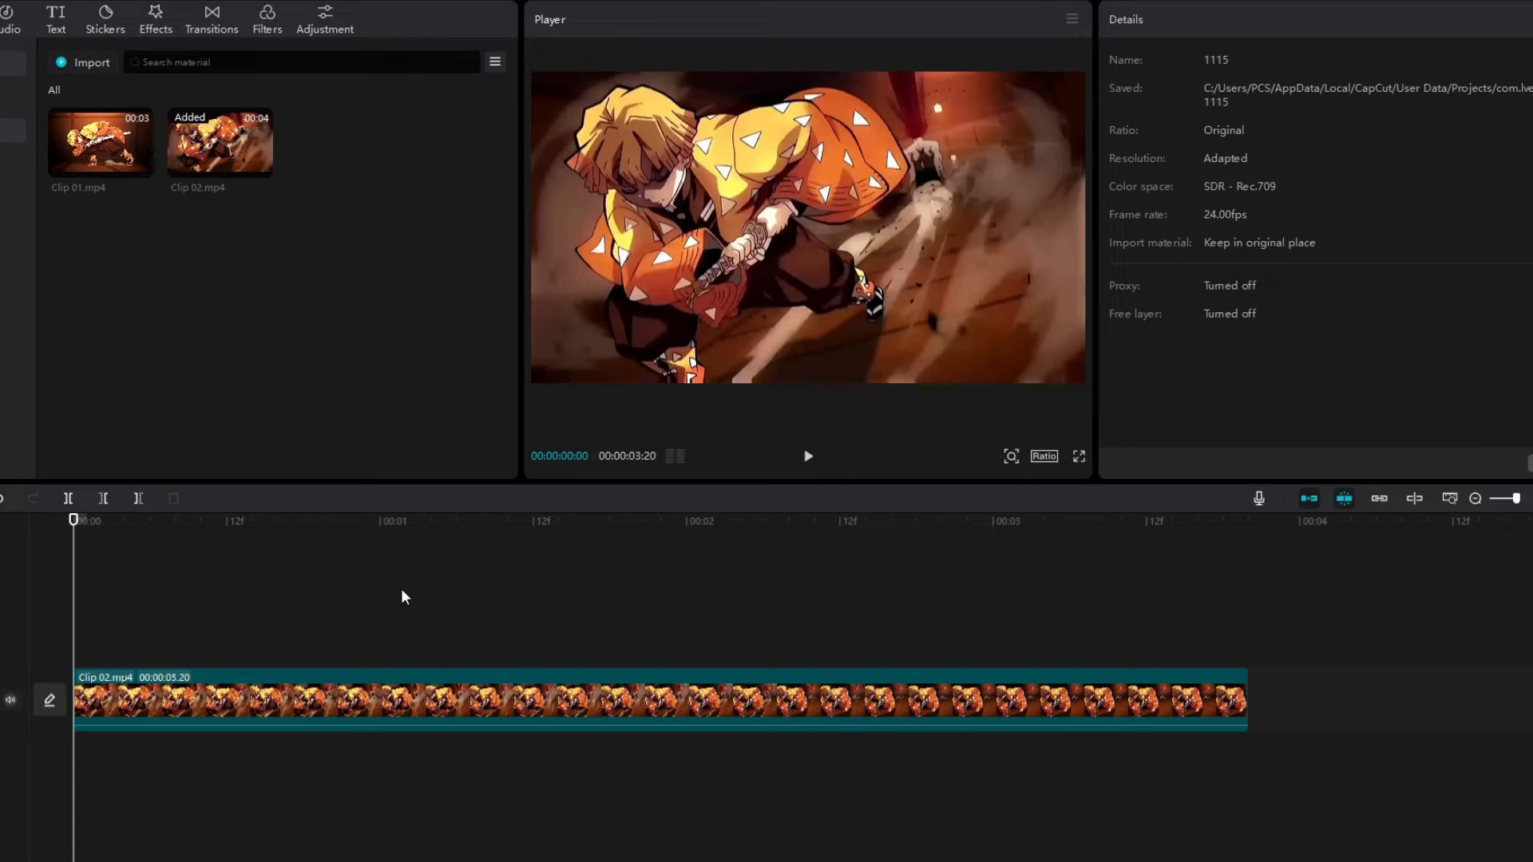
key("Right")
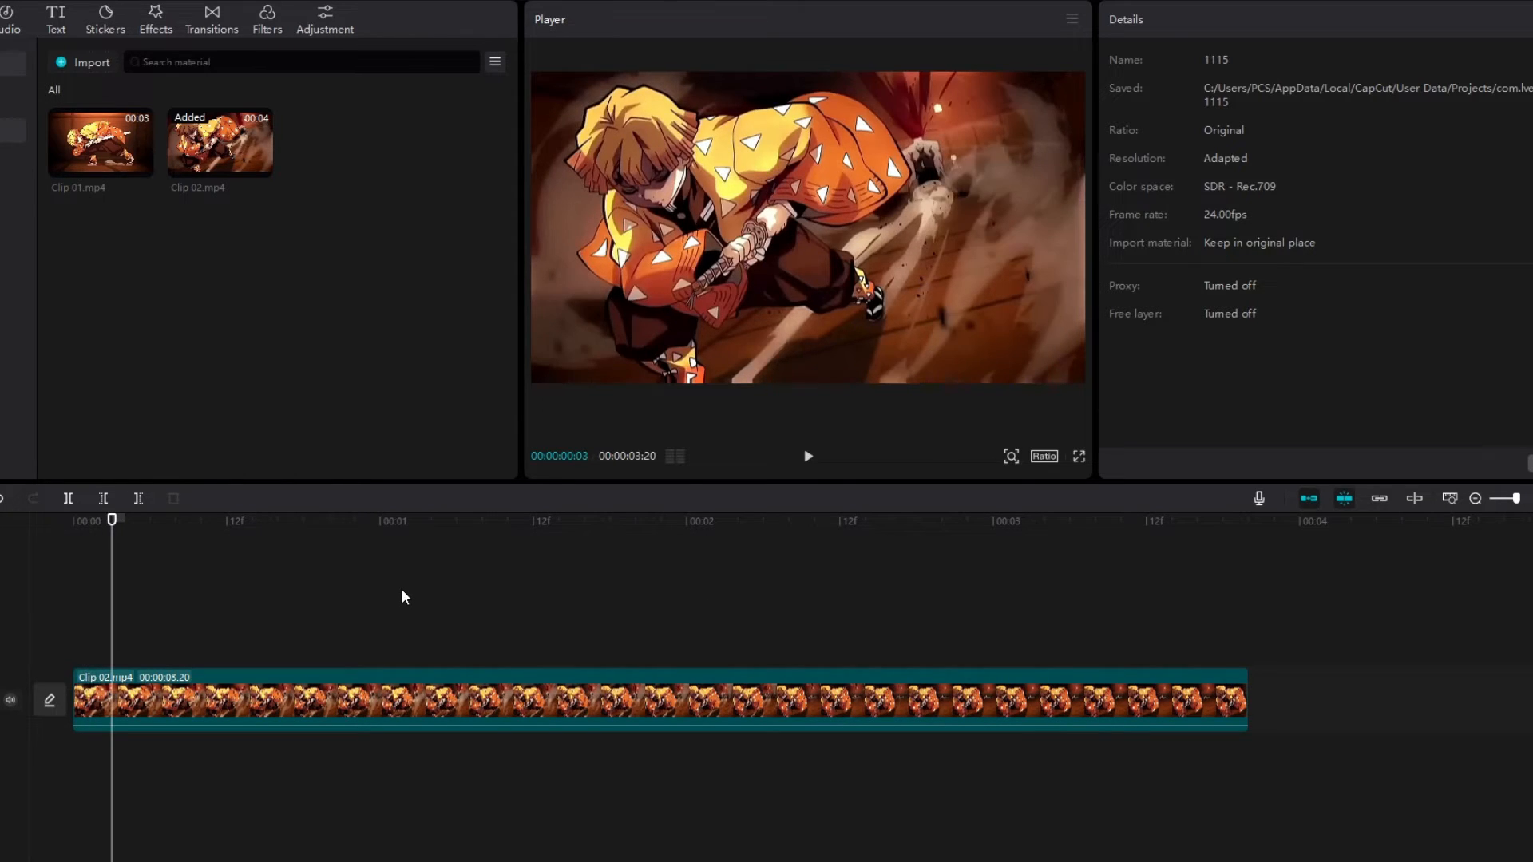
key("Left")
key("Right")
key("Left")
key("Right")
key("Left")
key("Left")
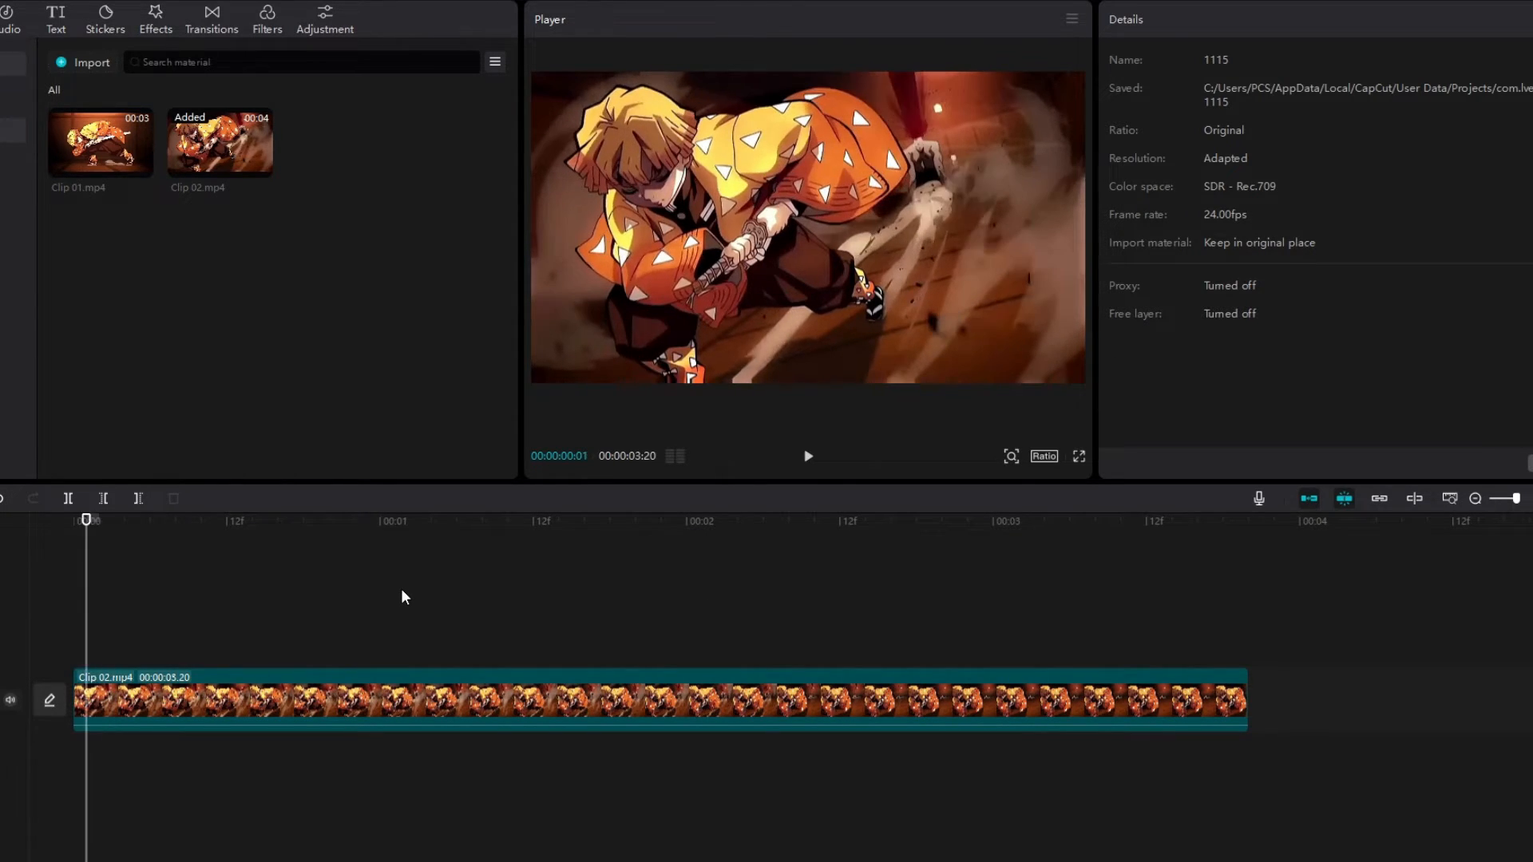
key("Right")
key("Right")
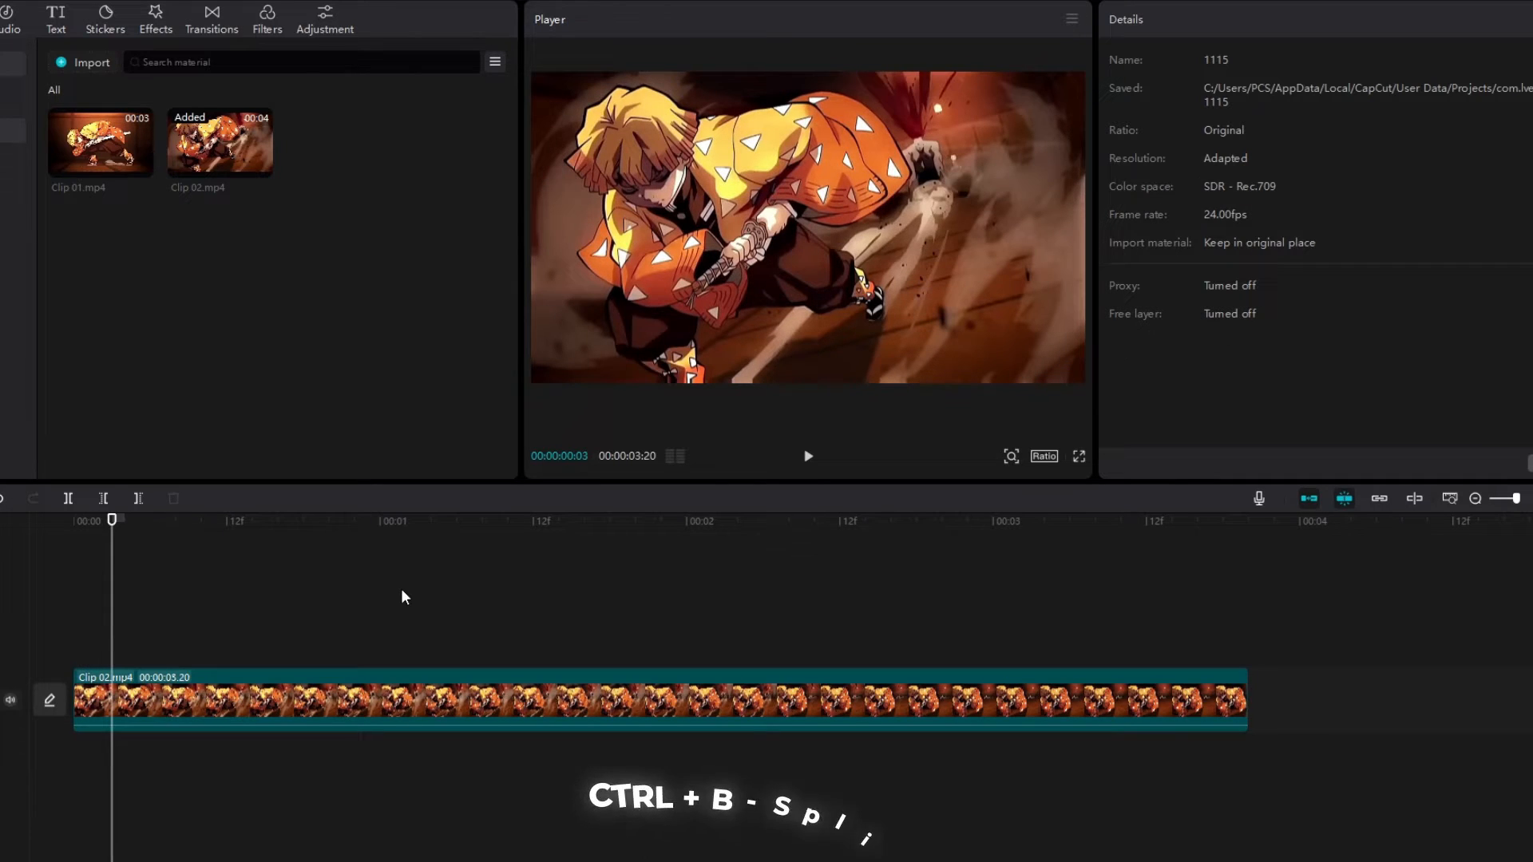
Split Clip 02 wherever the picture changes, from 00:00:00:03 through 00:00:00:11.
key("Right")
key("Right")
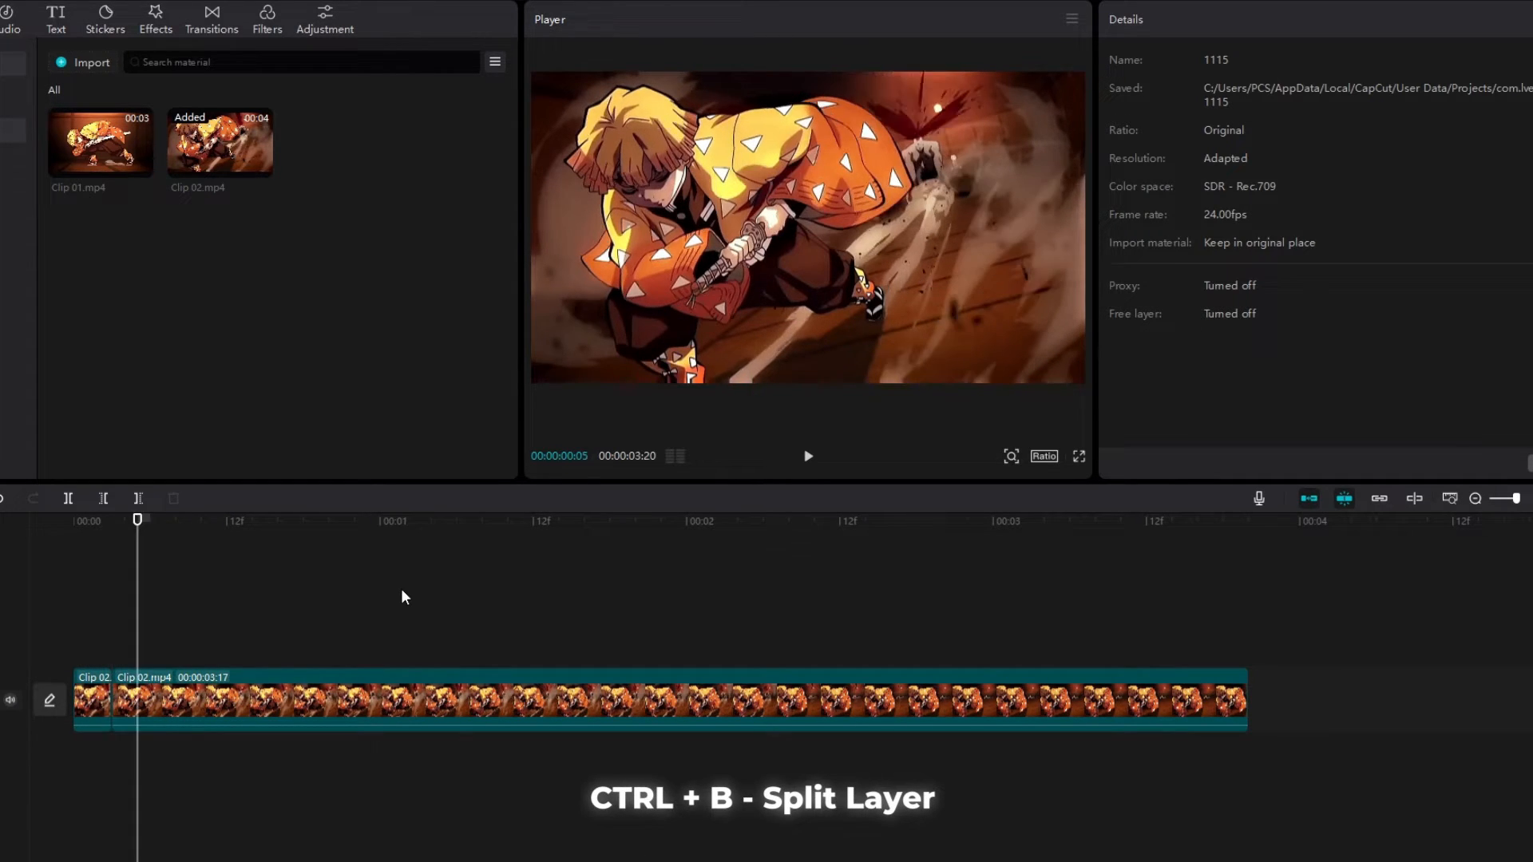
key("ctrl+b")
key("Right")
key("Right")
key("ctrl+b")
key("Right")
key("Right")
key("Right")
key("ctrl+b")
key("Right")
key("Left")
key("Left")
key("Right")
key("Right")
key("ctrl+b")
key("Right")
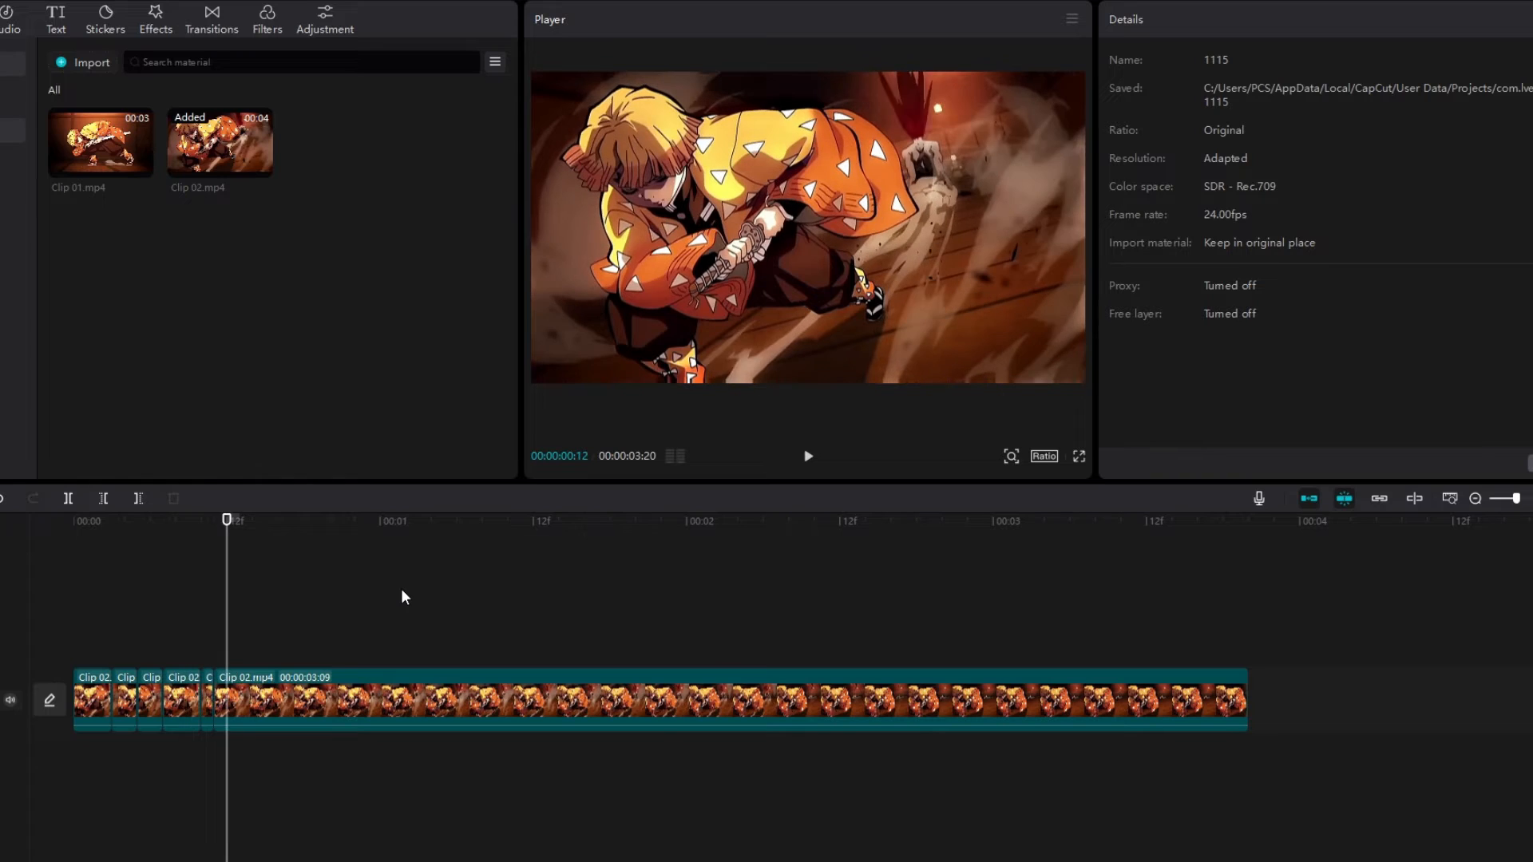
Continue splitting Clip 02 at each picture change from 00:00:00:13 up to 00:00:01:02.
key("Right")
key("ctrl+b")
key("Right")
key("Right")
key("ctrl+b")
key("Right")
key("Right")
key("ctrl+b")
key("Right")
key("Right")
key("ctrl+b")
key("Right")
key("Right")
key("Right")
key("ctrl+b")
key("Right")
key("ctrl+b")
key("Right")
key("ctrl+b")
key("Right")
key("Right")
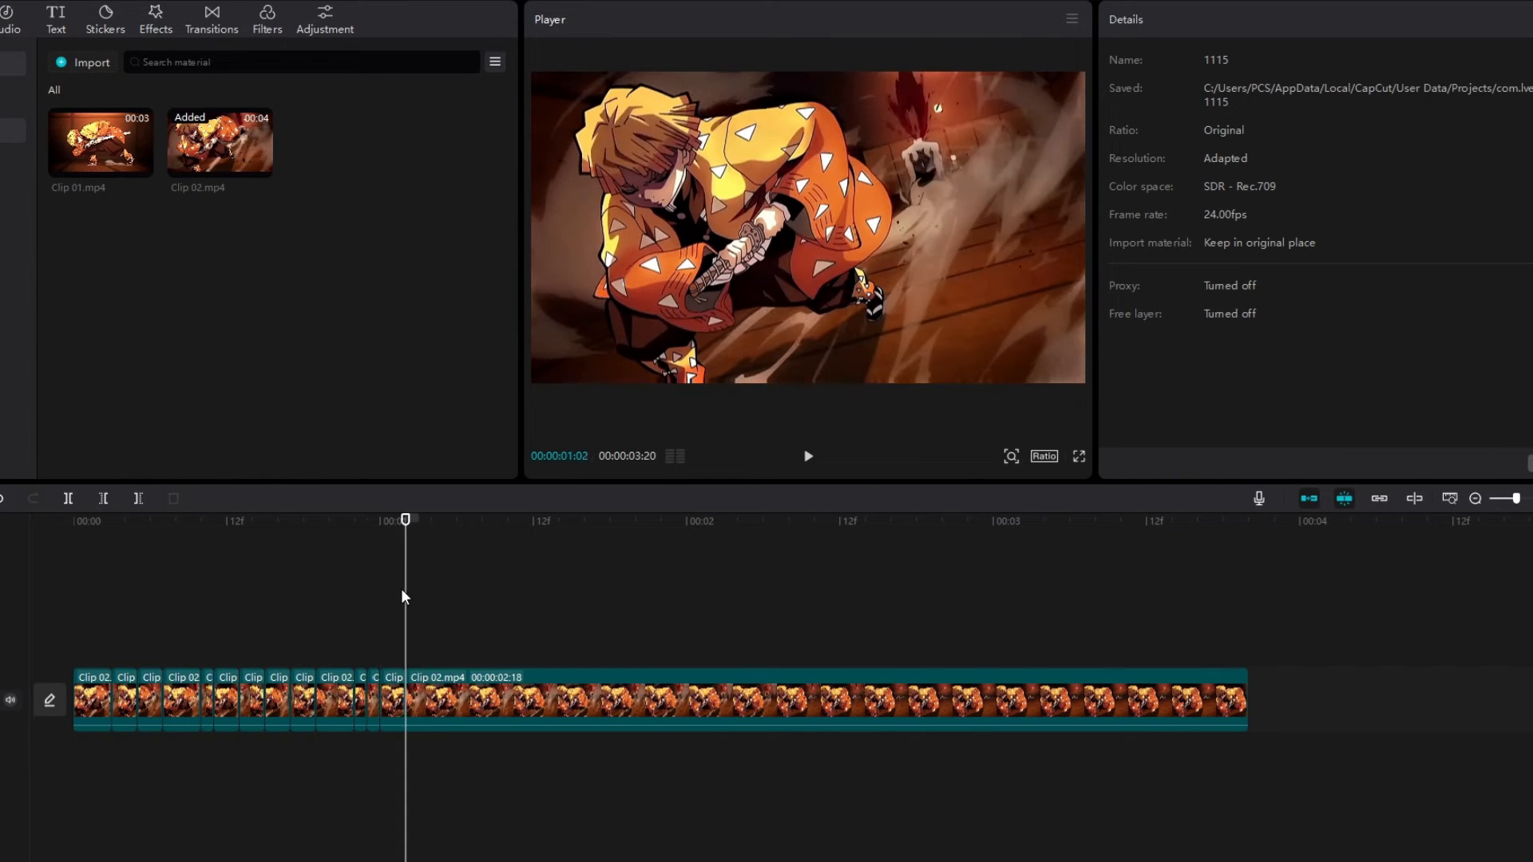
Split Clip 02 at every new picture between 00:00:01:02 and 00:00:01:21.
key("ctrl+b")
key("Right")
key("ctrl+b")
key("Right")
key("Right")
key("Right")
key("ctrl+b")
key("Right")
key("Right")
key("ctrl+b")
key("Right")
key("Right")
key("Right")
key("ctrl+b")
key("Right")
key("ctrl+b")
key("Right")
key("Right")
key("ctrl+b")
key("Right")
key("ctrl+b")
key("Right")
key("Right")
key("Right")
key("ctrl+b")
key("Right")
key("Right")
key("ctrl+b")
key("Right")
key("ctrl+b")
key("Right")
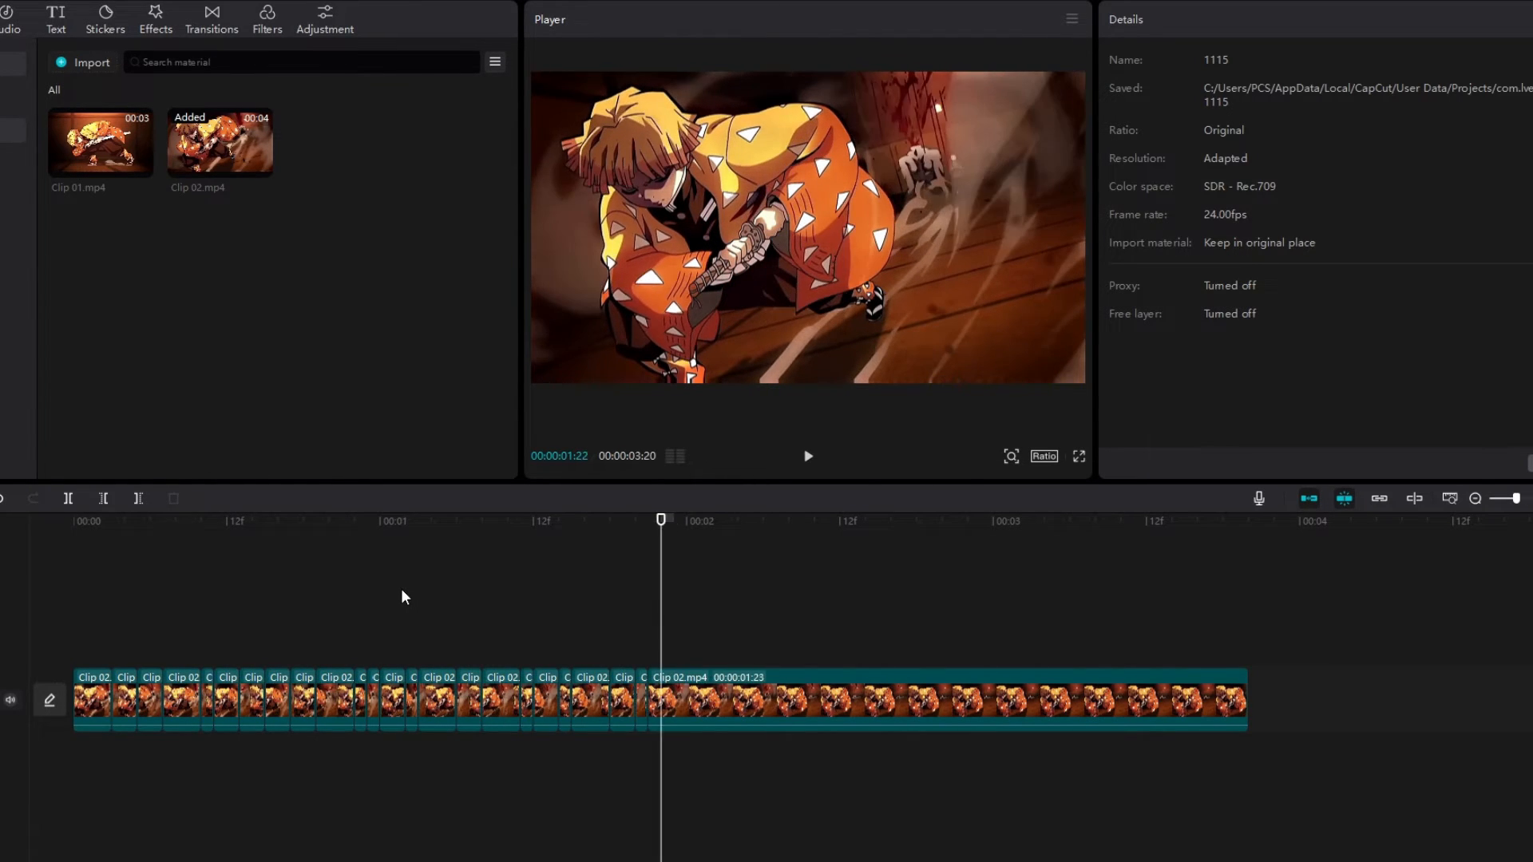
Split Clip 02 at the remaining picture changes from 00:00:02:00 through 00:00:02:12.
key("Right")
key("Right")
key("ctrl+b")
key("Right")
key("Right")
key("ctrl+b")
key("Right")
key("ctrl+b")
key("Right")
key("Right")
key("Right")
key("ctrl+b")
key("Right")
key("Right")
key("ctrl+b")
key("Right")
key("ctrl+b")
key("Right")
key("Right")
key("Right")
key("ctrl+b")
Check the rest of Clip 02 for movement, split it at 00:00:02:13, and delete the remaining tail.
key("Right")
key("Right")
key("Right")
key("Right")
key("Right")
key("Right")
key("Right")
key("Right")
key("Right")
key("Right")
key("Right")
key("Right")
key("Right")
key("Right")
key("Right")
key("Right")
key("Right")
key("Right")
key("Right")
key("Right")
key("Right")
key("Right")
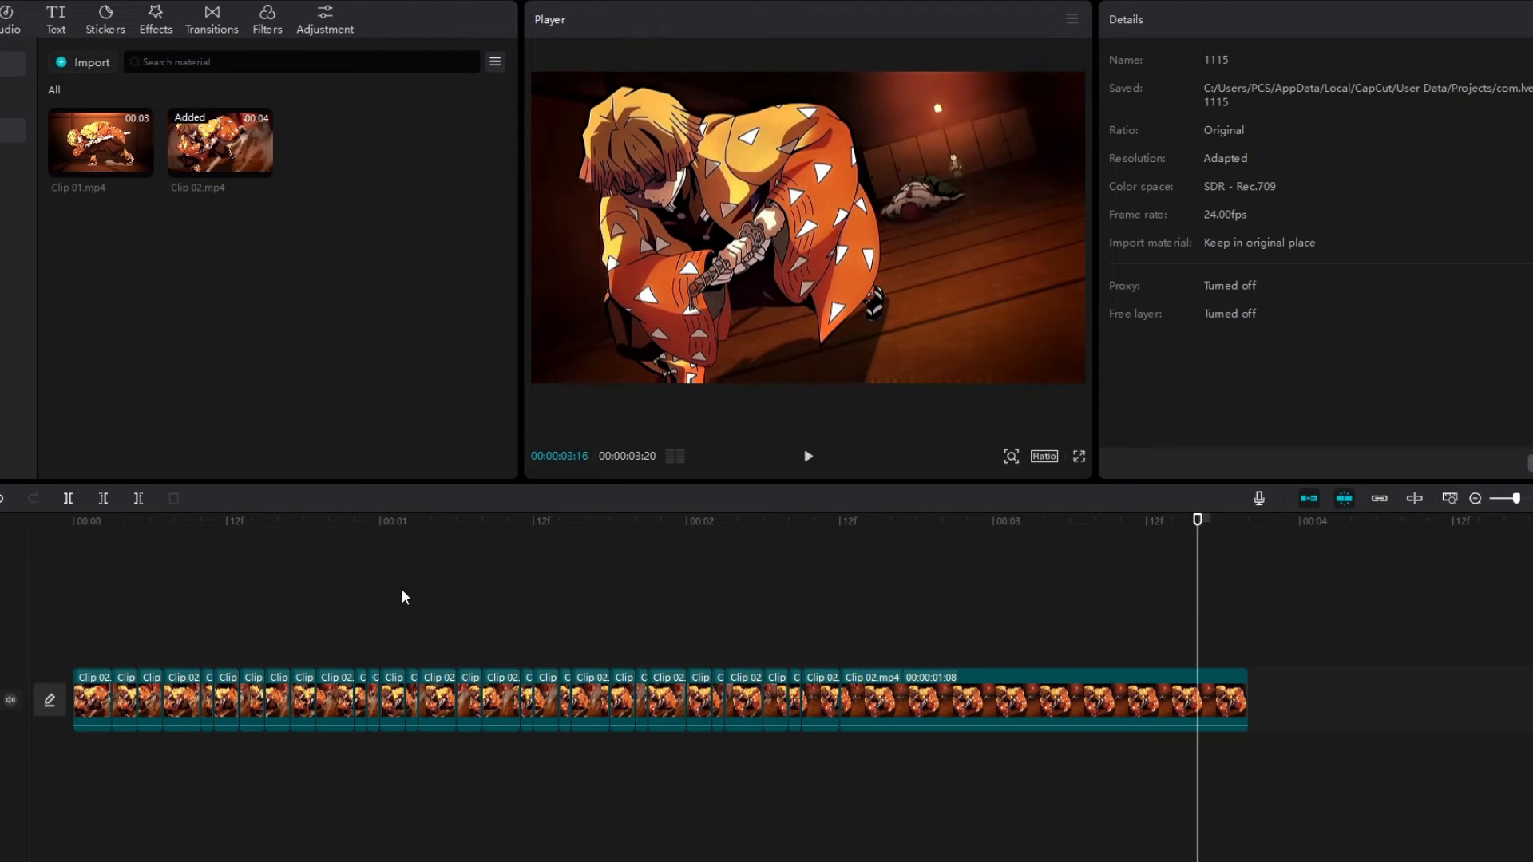
key("Left")
key("Left")
key("Left")
key("Left")
key("Left")
key("Left")
key("Left")
key("Left")
key("Left")
key("Left")
key("Left")
key("Left")
key("Left")
key("Left")
key("Left")
key("Left")
key("Left")
key("Left")
key("Left")
key("Left")
key("ctrl+b")
left_click(858, 716)
key("Delete")
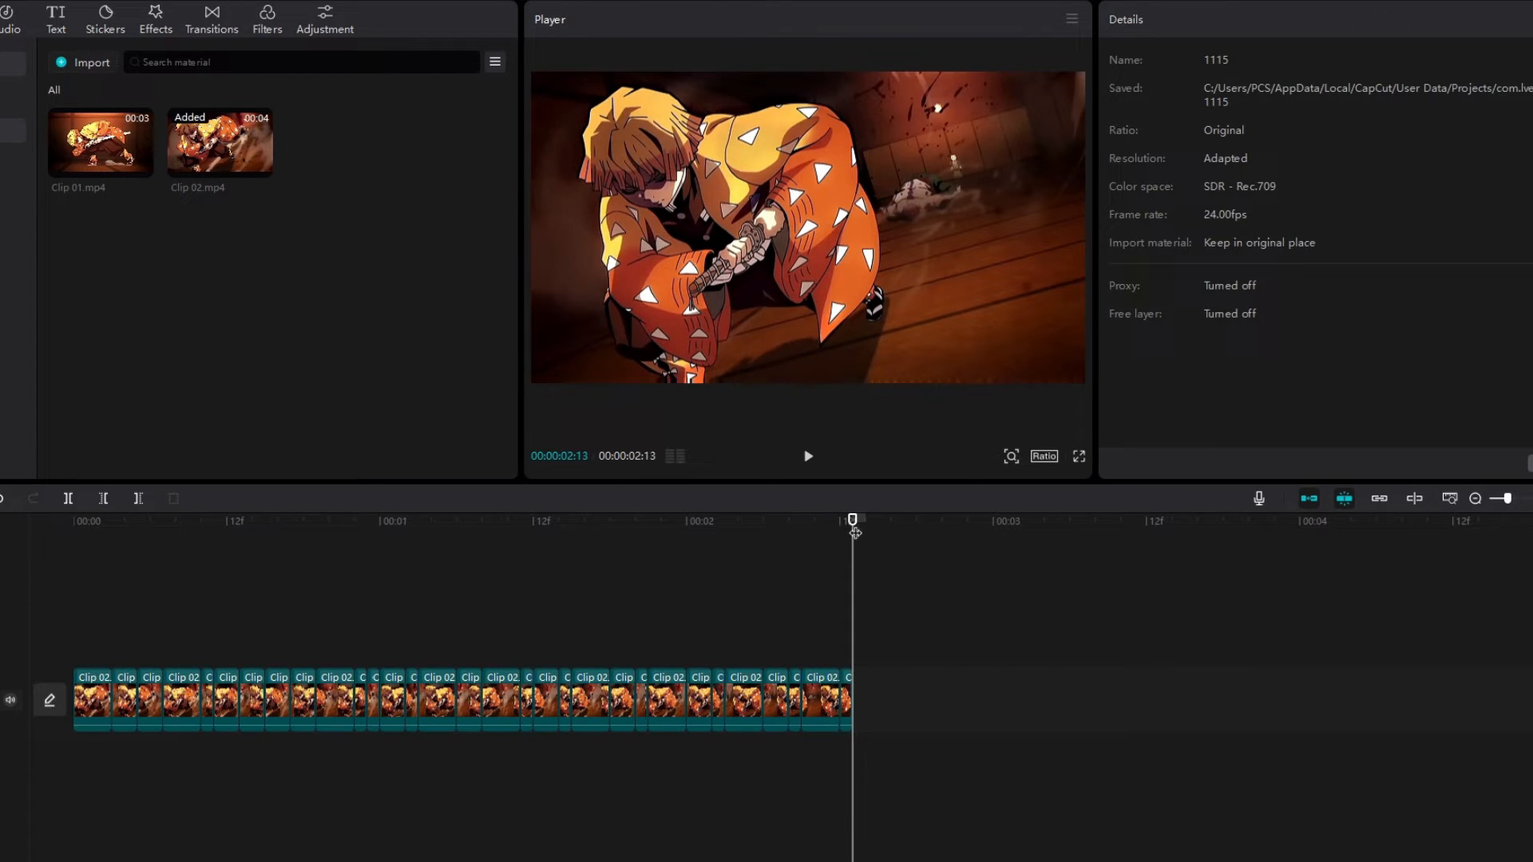
Trim the first group of Clip 02 segments down to a single frame each, starting from the timeline's beginning.
left_click_drag(854, 531, 88, 568)
scroll(125, 703, "up", 5)
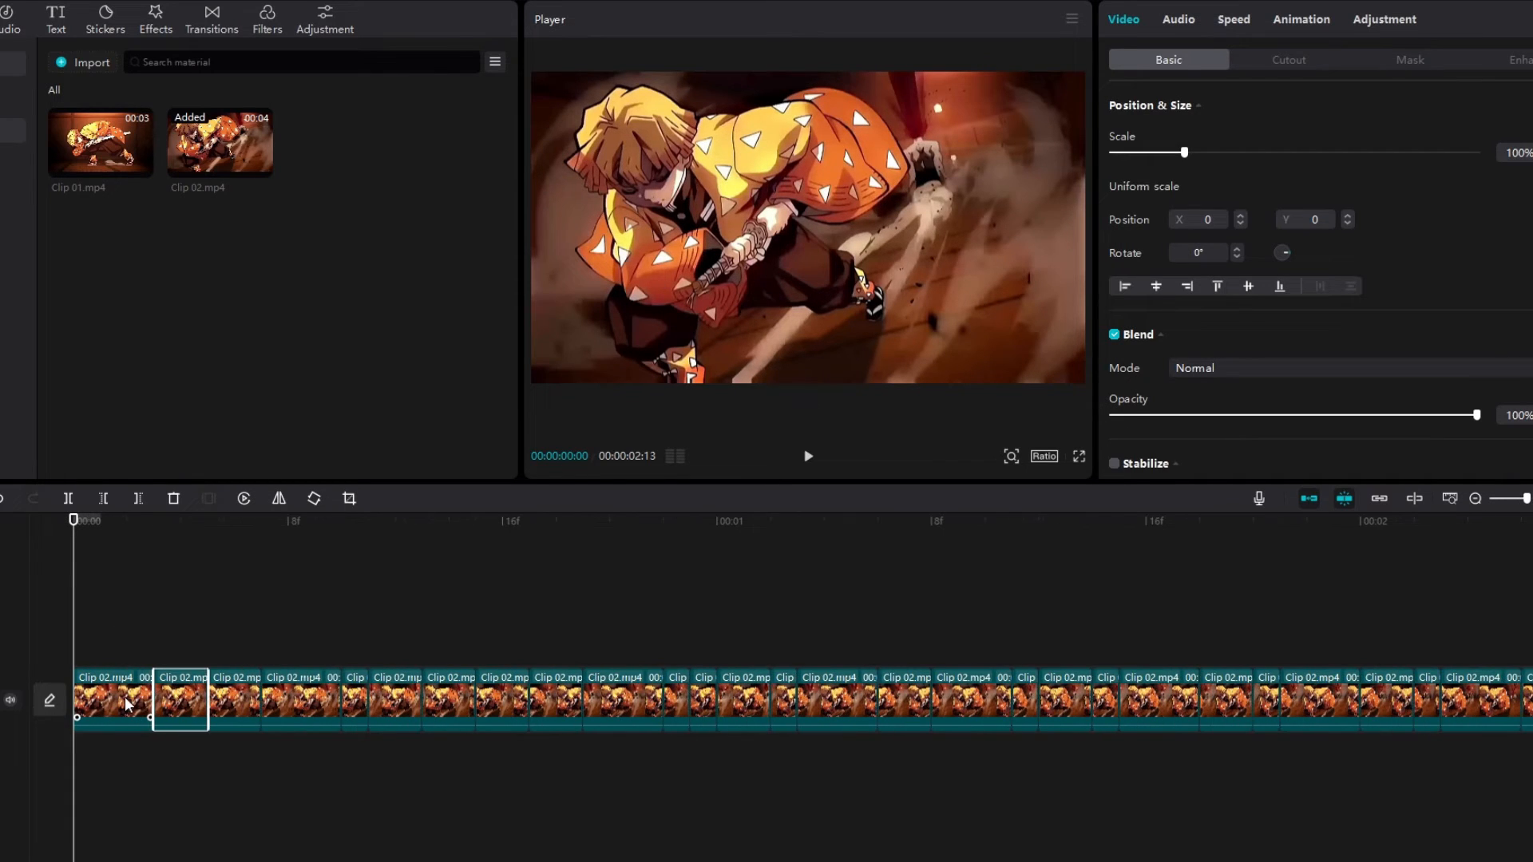
left_click(126, 703)
left_click_drag(151, 702, 260, 704)
mouse_move(311, 704)
left_mouse_down()
mouse_move(287, 704)
mouse_move(340, 703)
left_mouse_up()
key("ctrl+z")
left_click_drag(446, 702, 419, 702)
left_click_drag(526, 702, 473, 702)
left_click_drag(526, 701, 488, 699)
Trim the remaining longer Clip 02 segments to one frame each through the end of the sequence.
left_click(585, 706)
mouse_move(579, 706)
left_mouse_down()
mouse_move(529, 704)
mouse_move(583, 705)
left_mouse_up()
mouse_move(689, 709)
left_mouse_down()
mouse_move(637, 709)
mouse_move(661, 709)
left_mouse_up()
left_click_drag(767, 709, 715, 709)
left_click_drag(768, 709, 741, 709)
left_click_drag(847, 709, 788, 707)
left_click_drag(847, 704, 821, 700)
left_click_drag(927, 704, 834, 705)
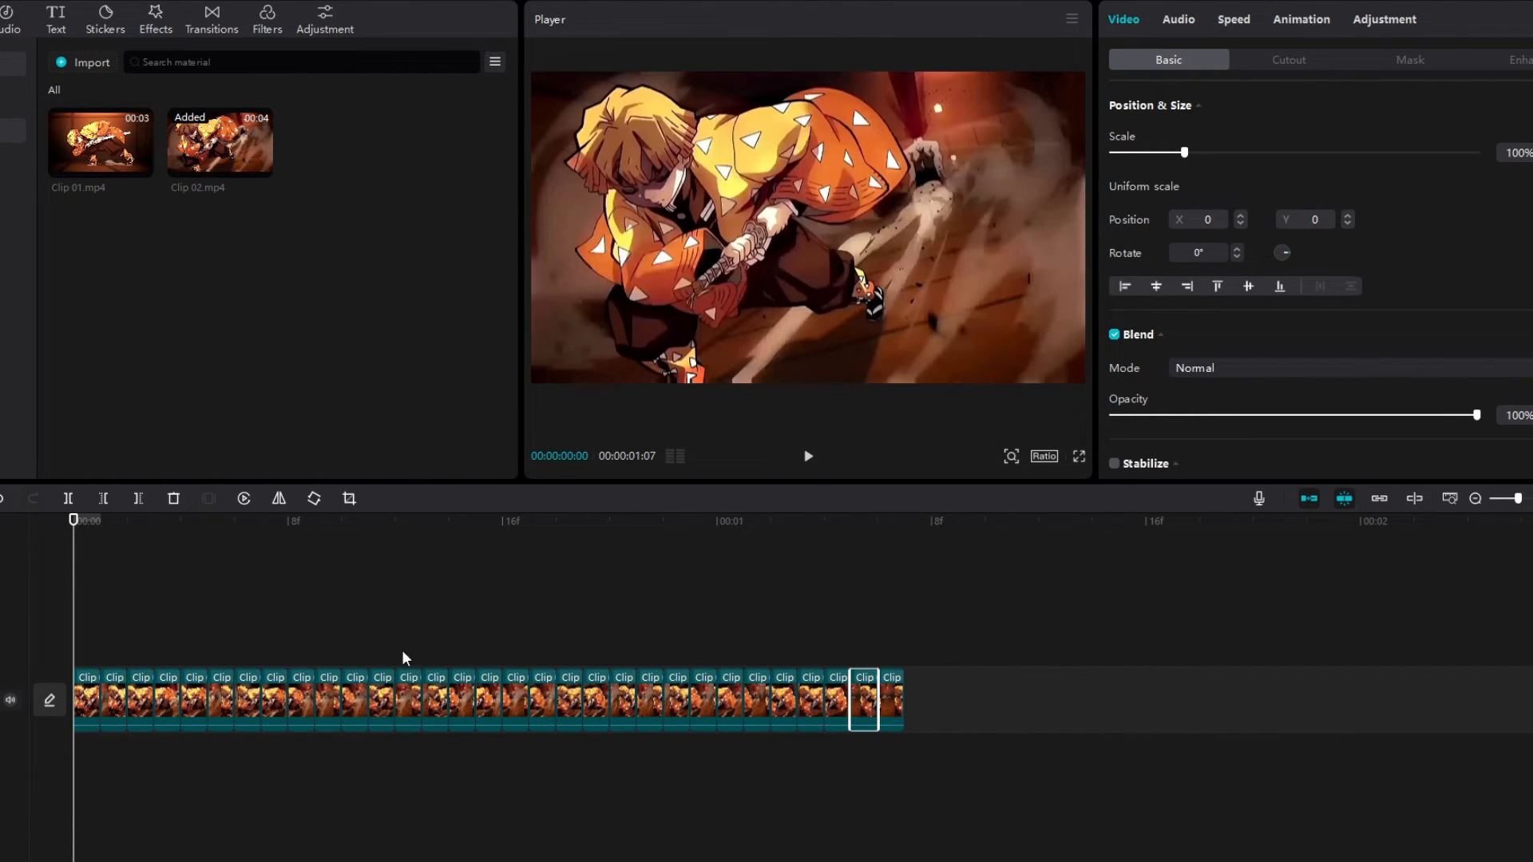
Play the de-duplicated Clip 02 sequence from the start to check its motion.
left_click(475, 656)
left_click_drag(476, 533, 76, 533)
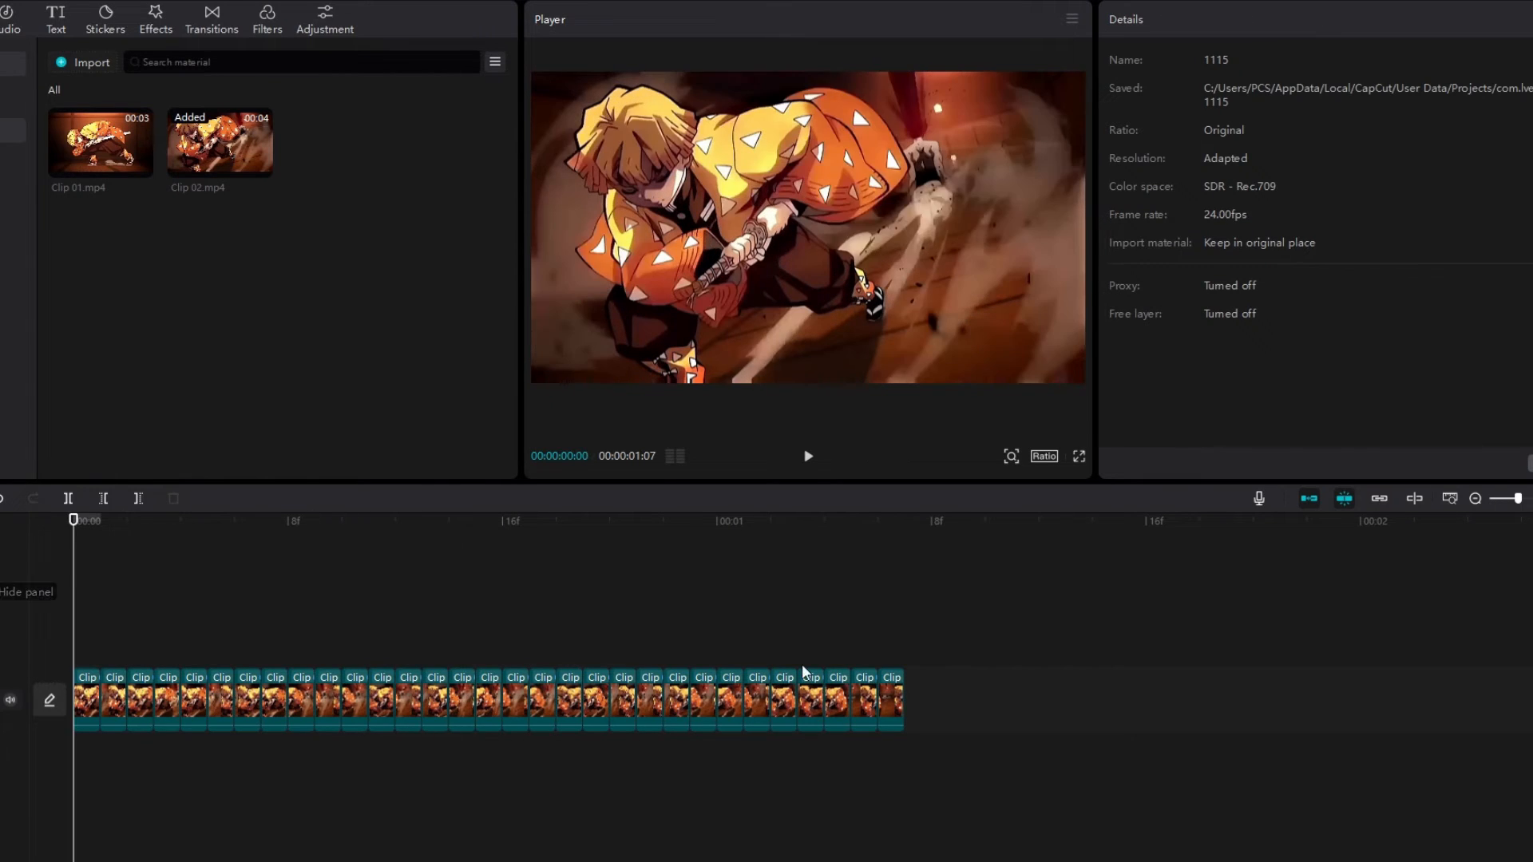
key("space")
key("space")
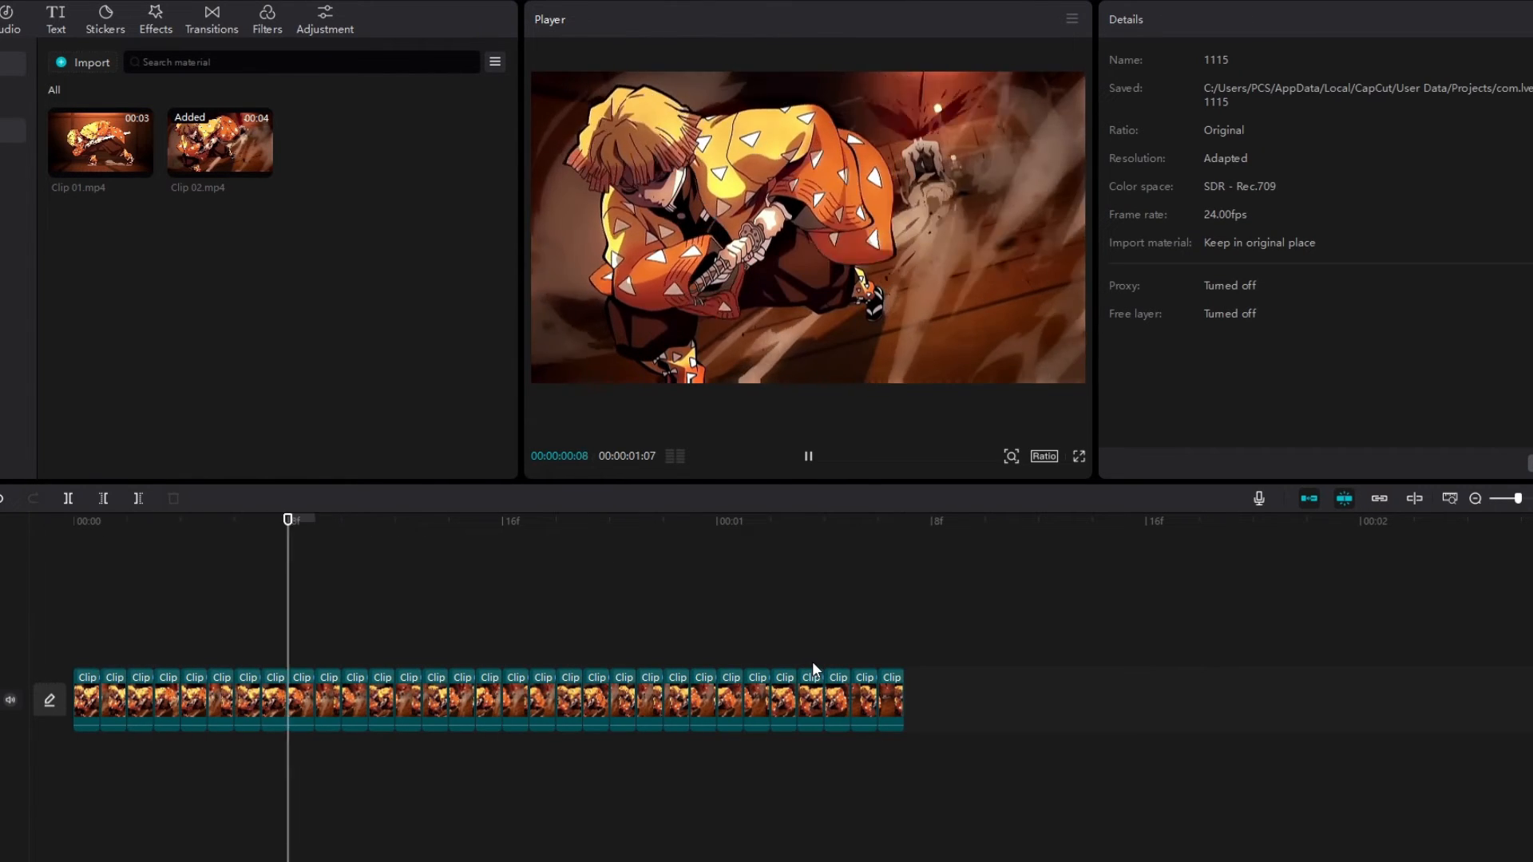
key("space")
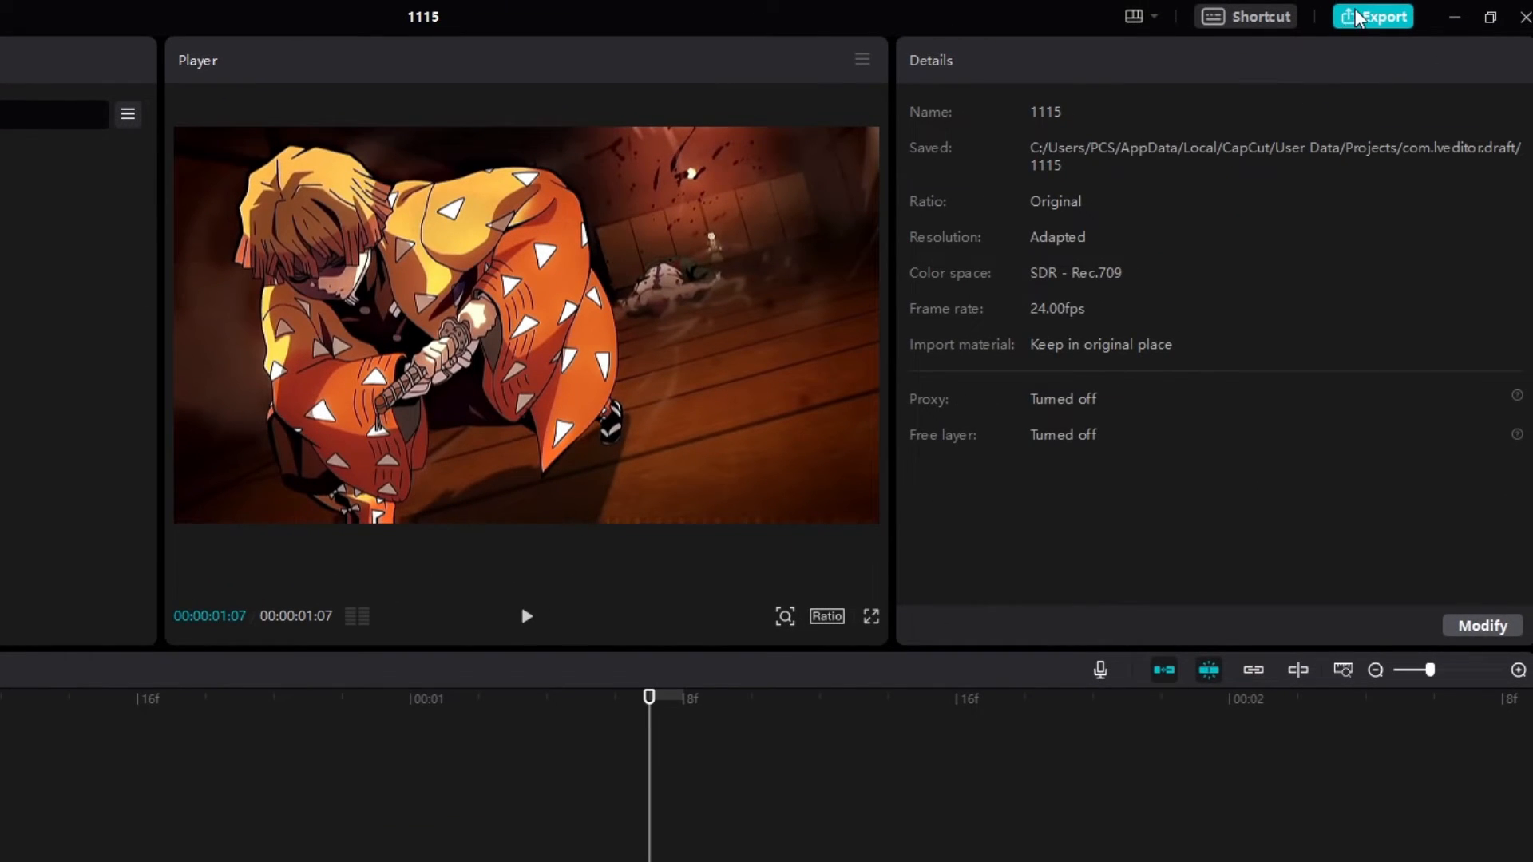
Export the de-duplicated sequence at 24fps with the title Video 2.
left_click(1354, 16)
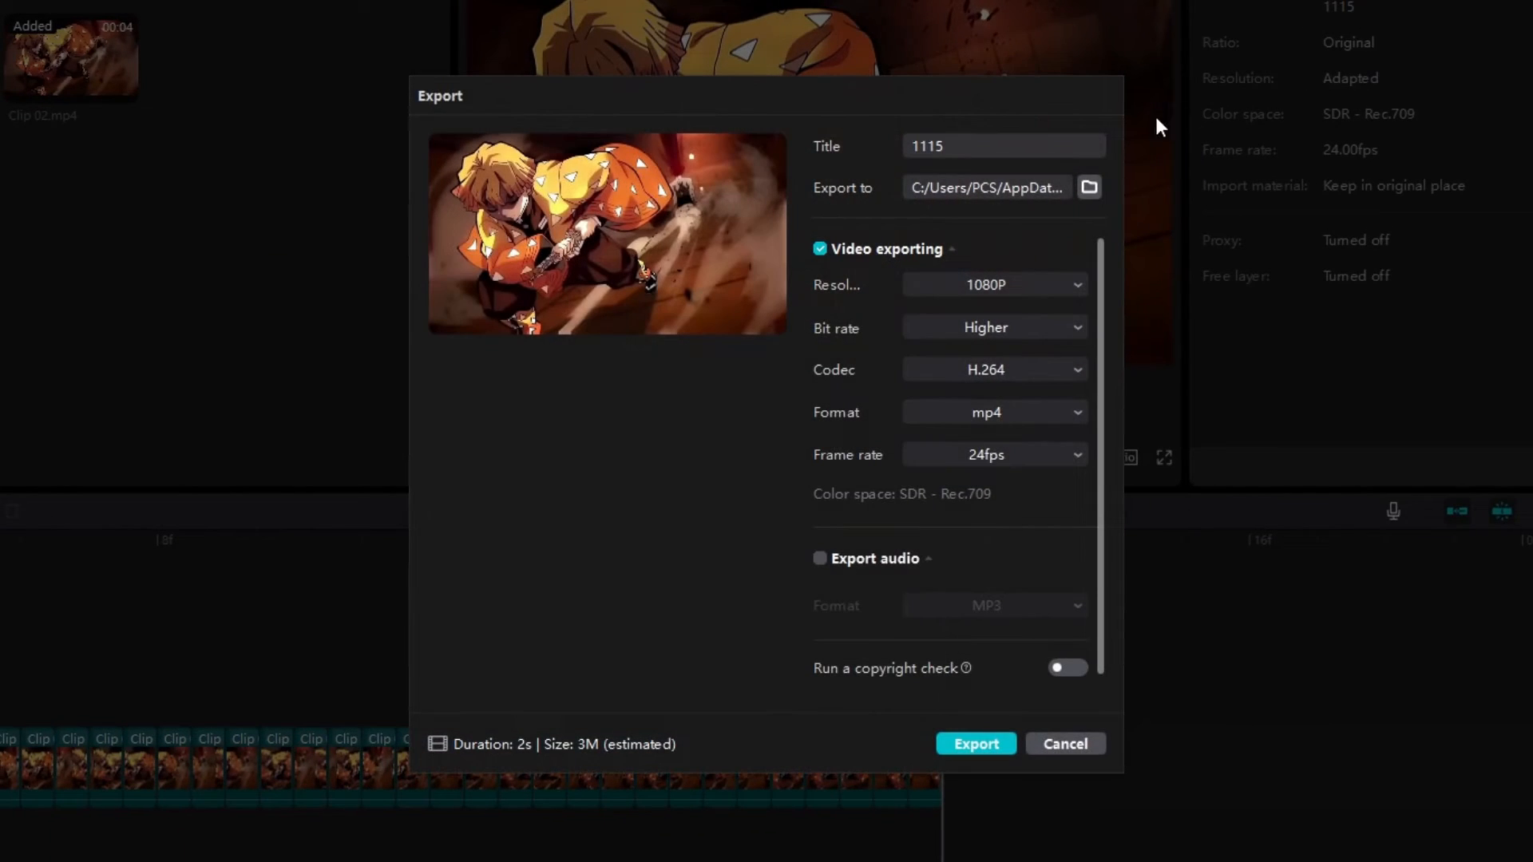
left_click(989, 146)
key("BackSpace")
key("BackSpace")
key("BackSpace")
key("BackSpace")
type("Video 2")
left_click(1009, 455)
left_click(1008, 455)
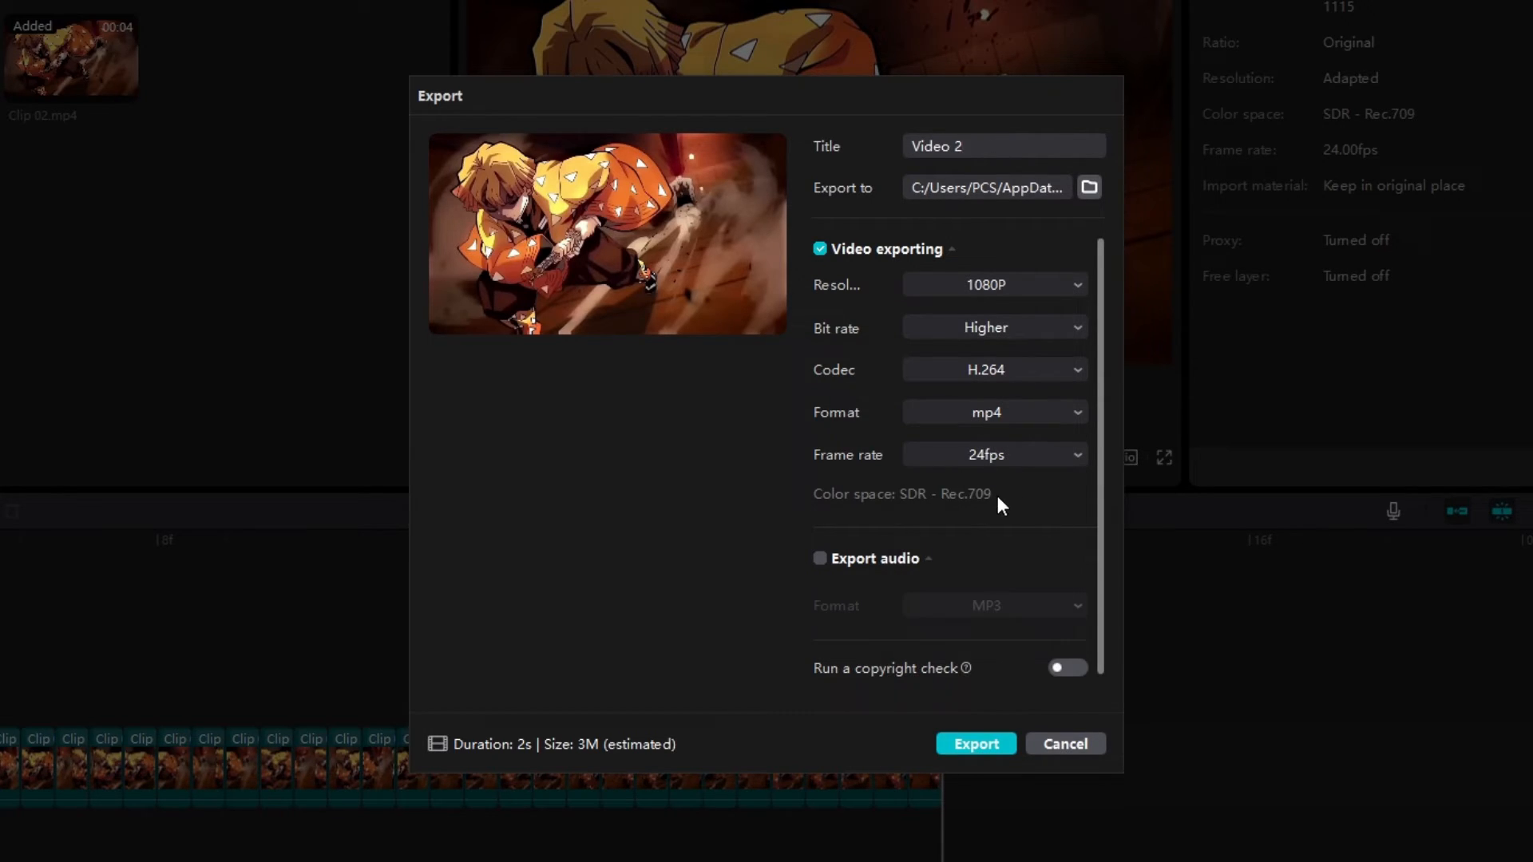
left_click(966, 746)
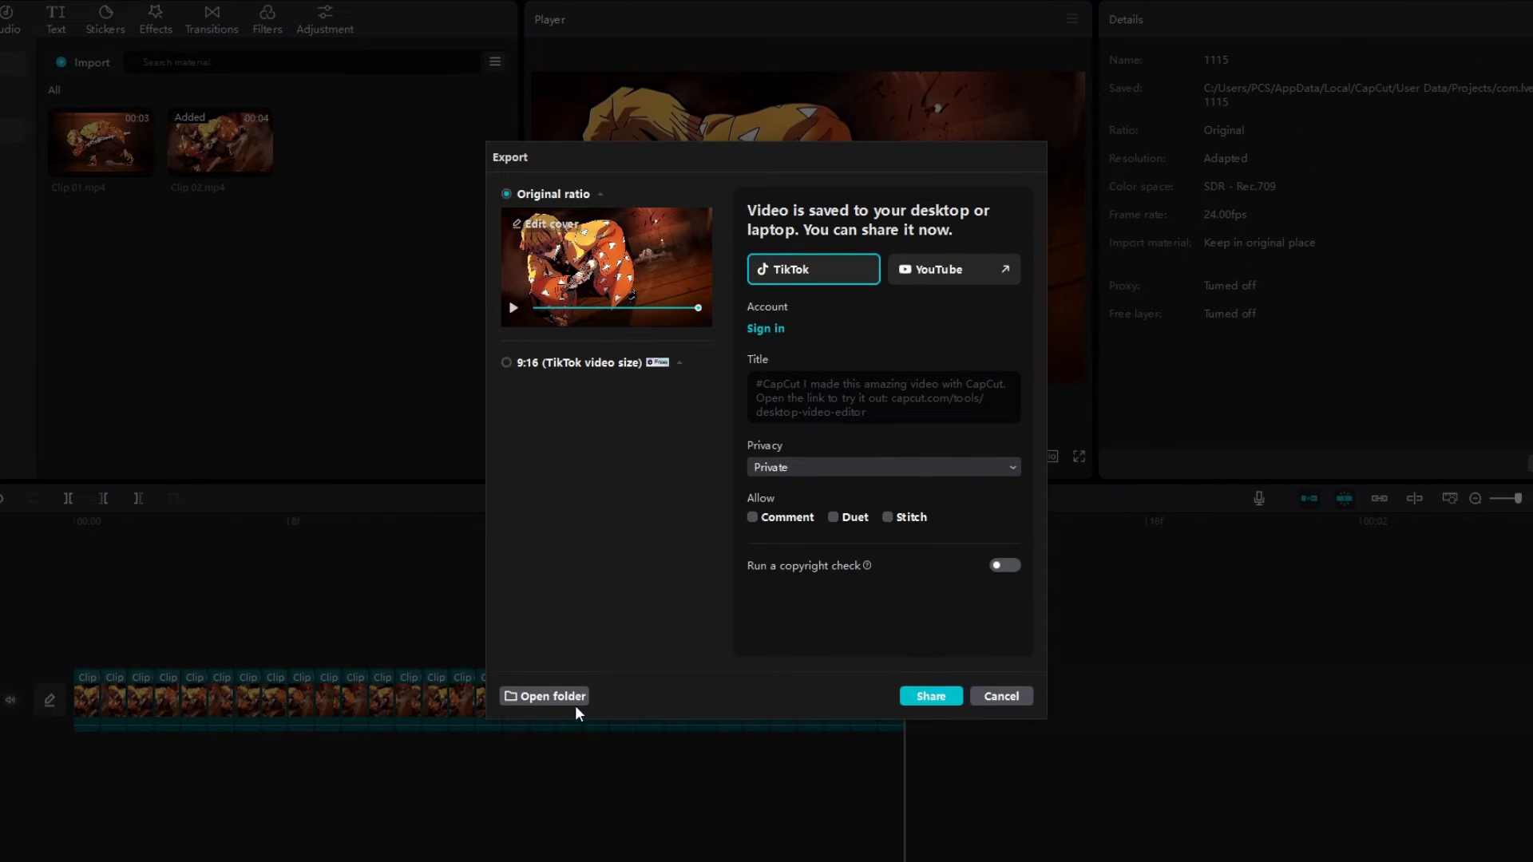
Load the exported Video 2 from its folder into Flowframes and set the output directory to the Desktop.
left_click(541, 694)
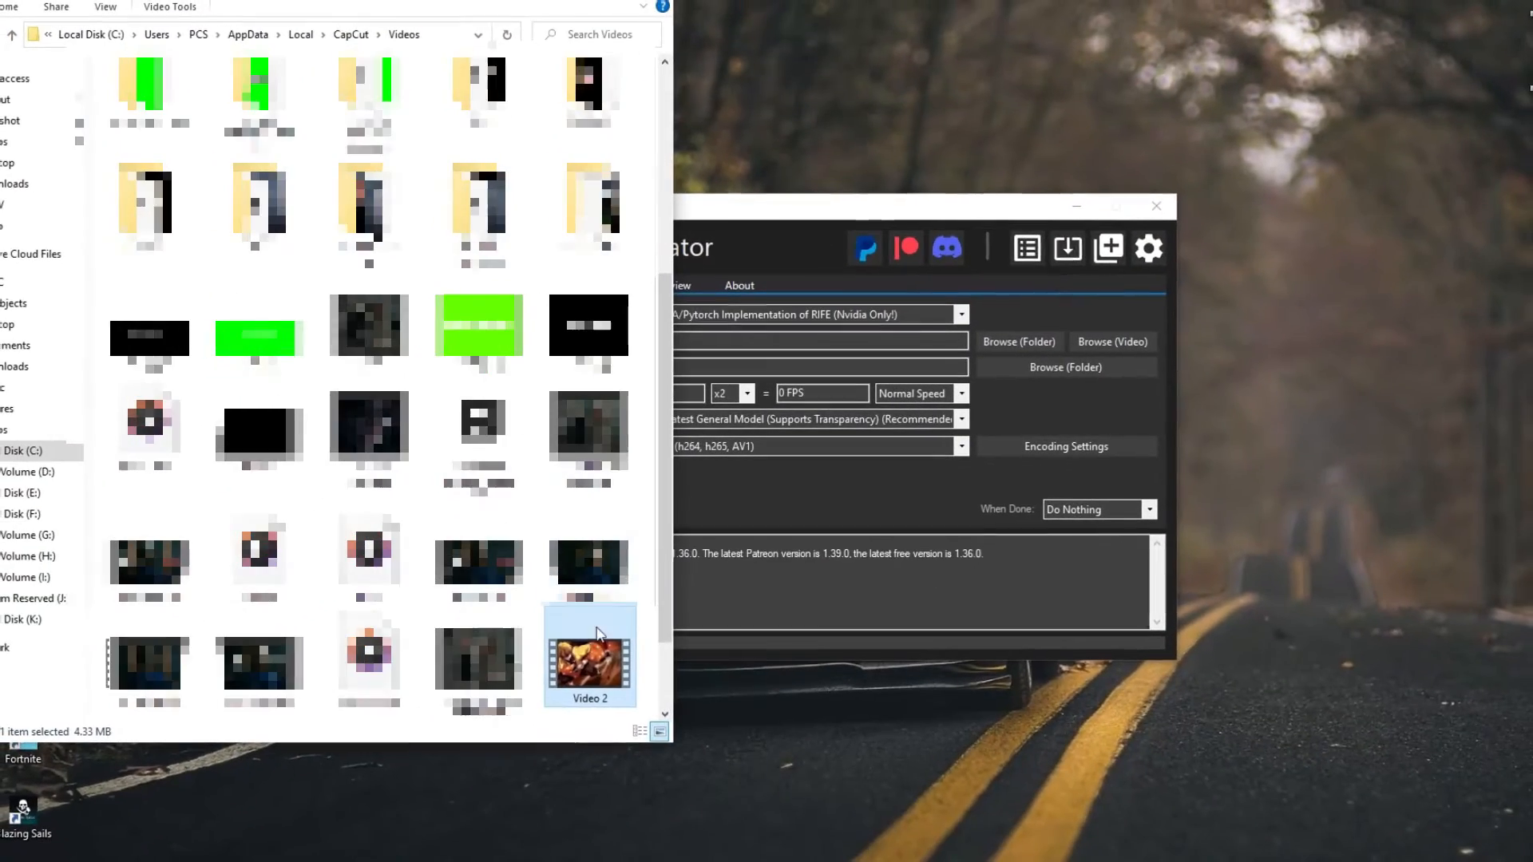
left_click_drag(590, 663, 765, 634)
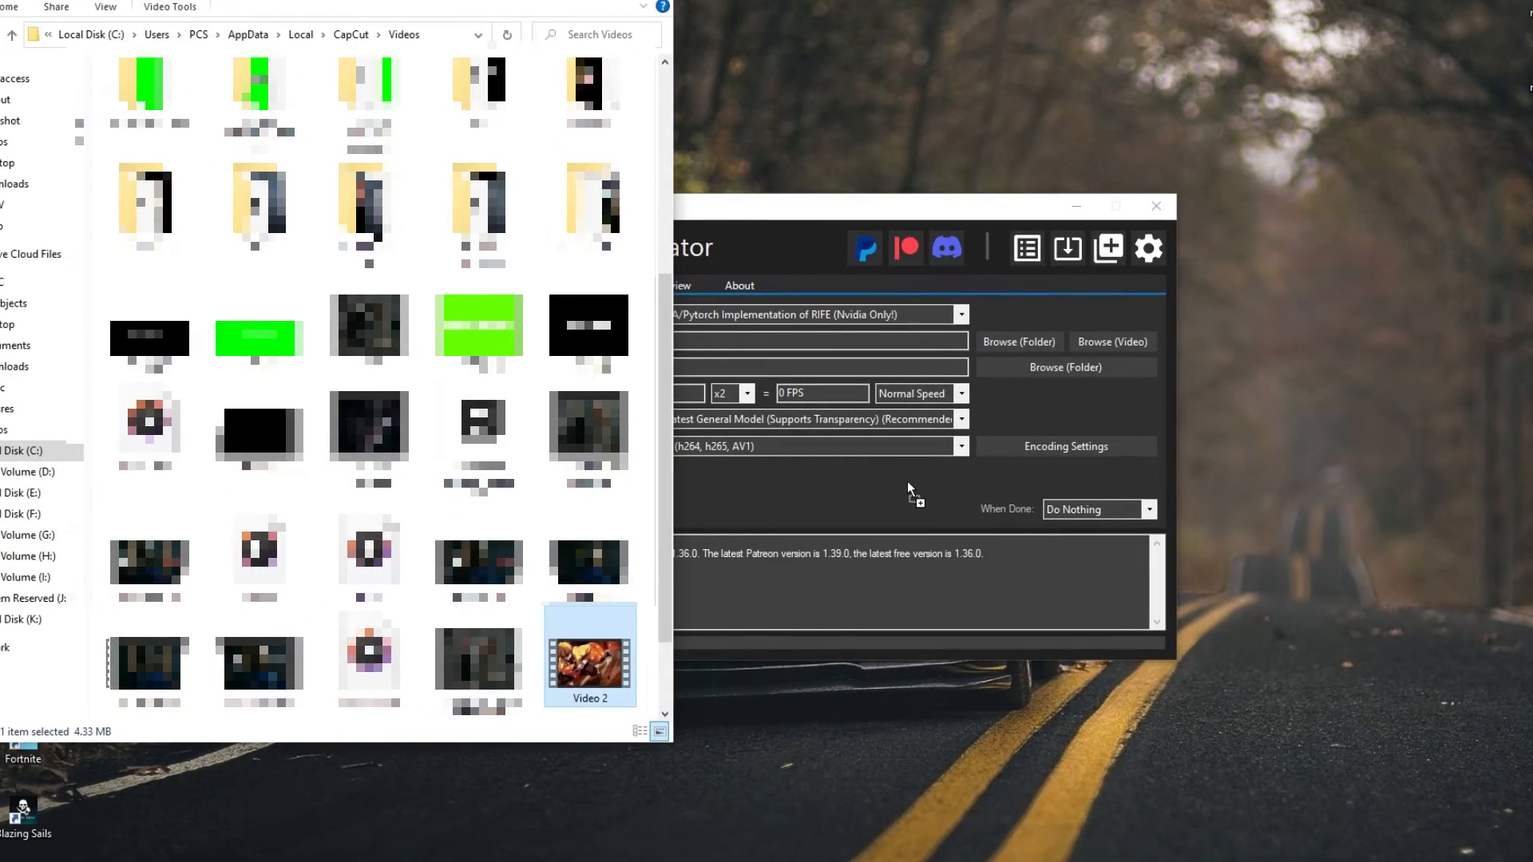
left_click_drag(906, 480, 907, 480)
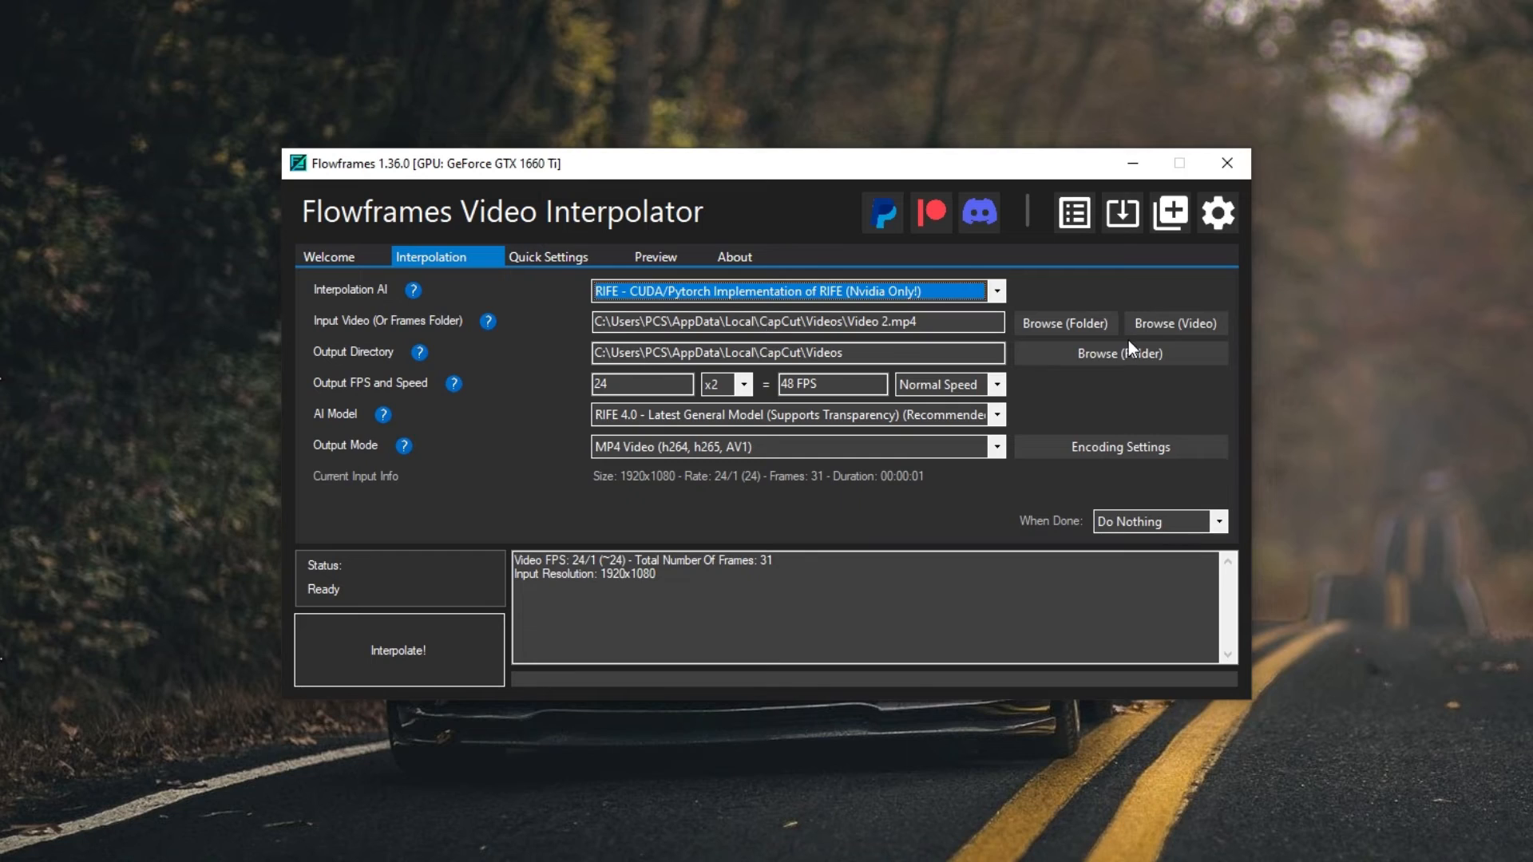
left_click(1120, 353)
left_click(363, 353)
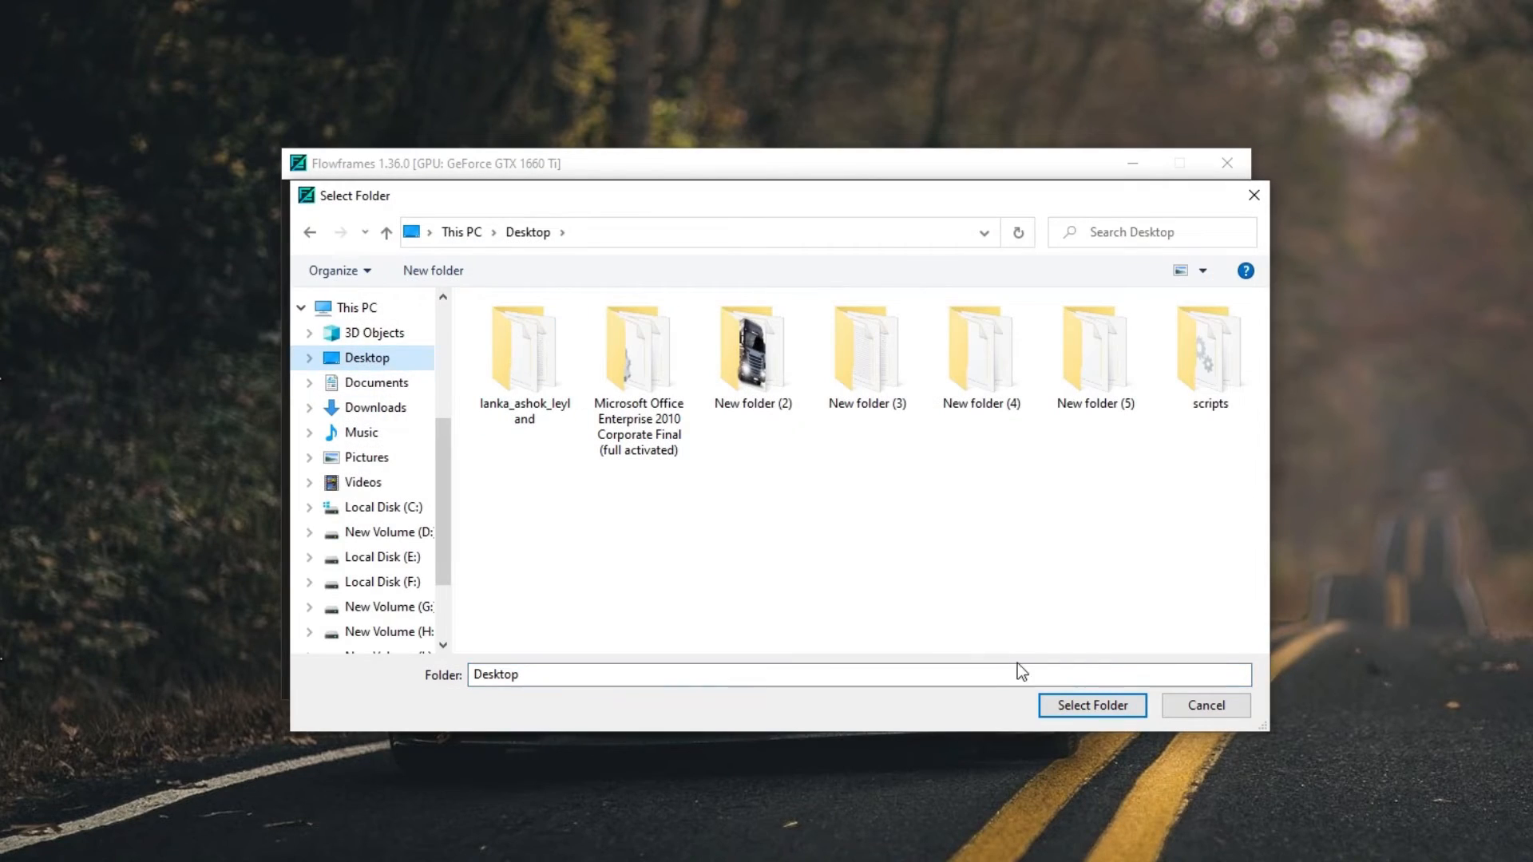
left_click(1088, 702)
Set the interpolation factor to x8 and the AI model to RIFE 2.3 - General Model, and start interpolating.
left_click(741, 383)
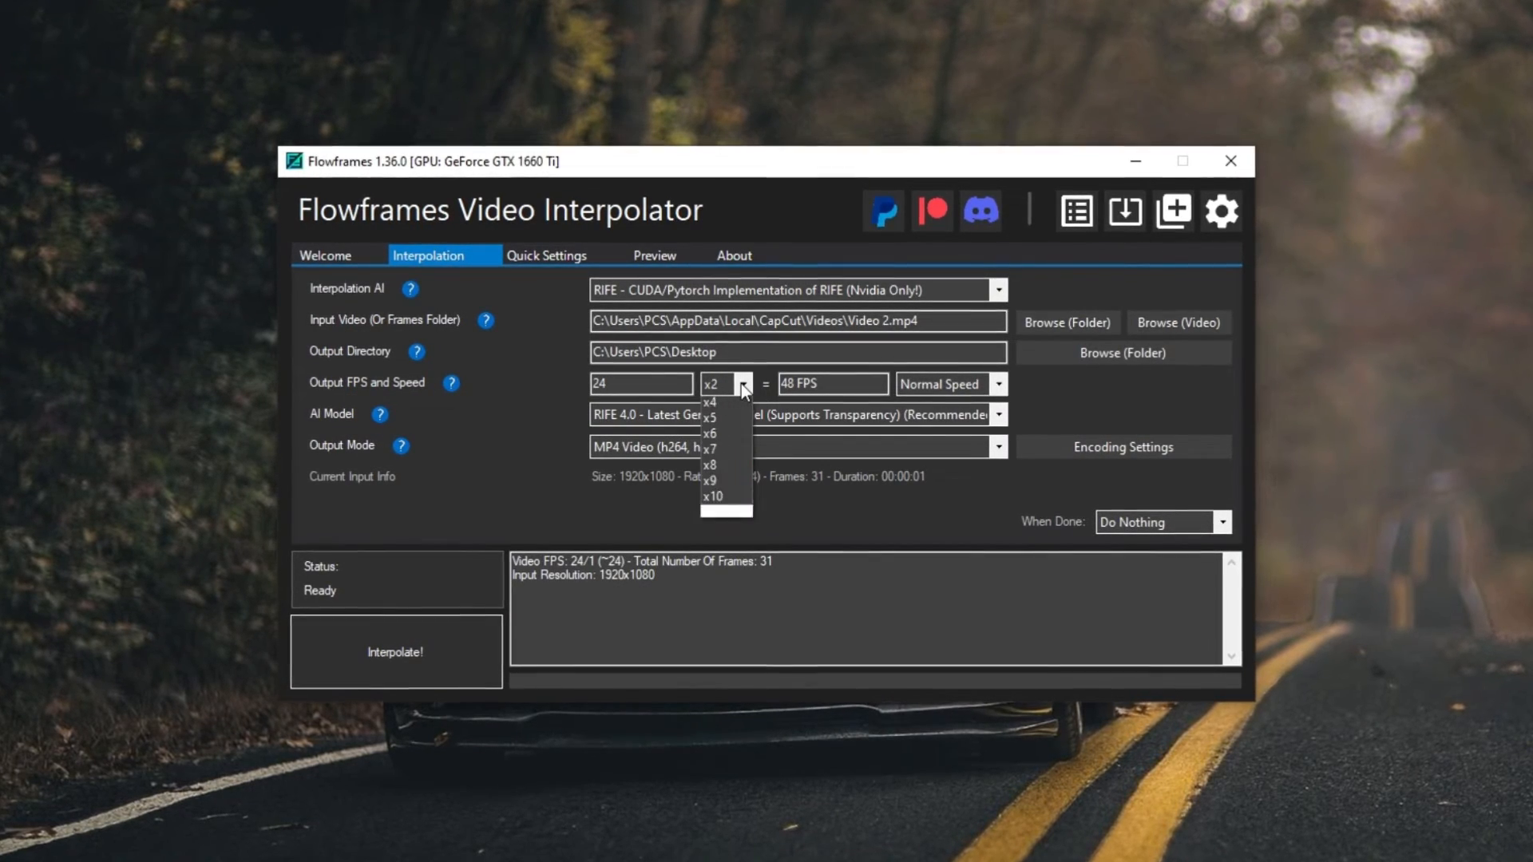
left_click(724, 507)
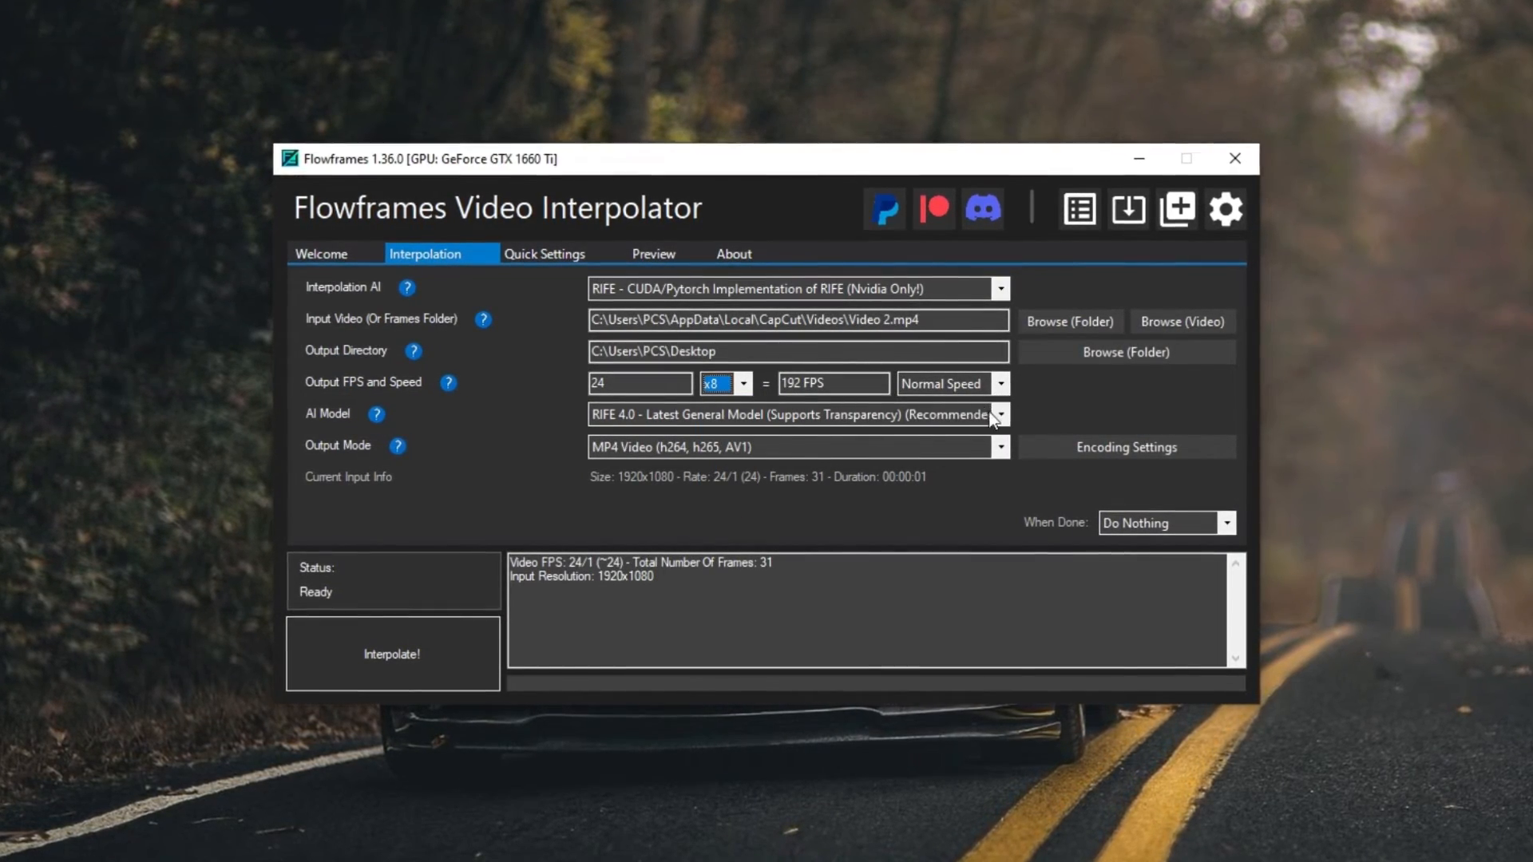
left_click(950, 415)
left_click(663, 451)
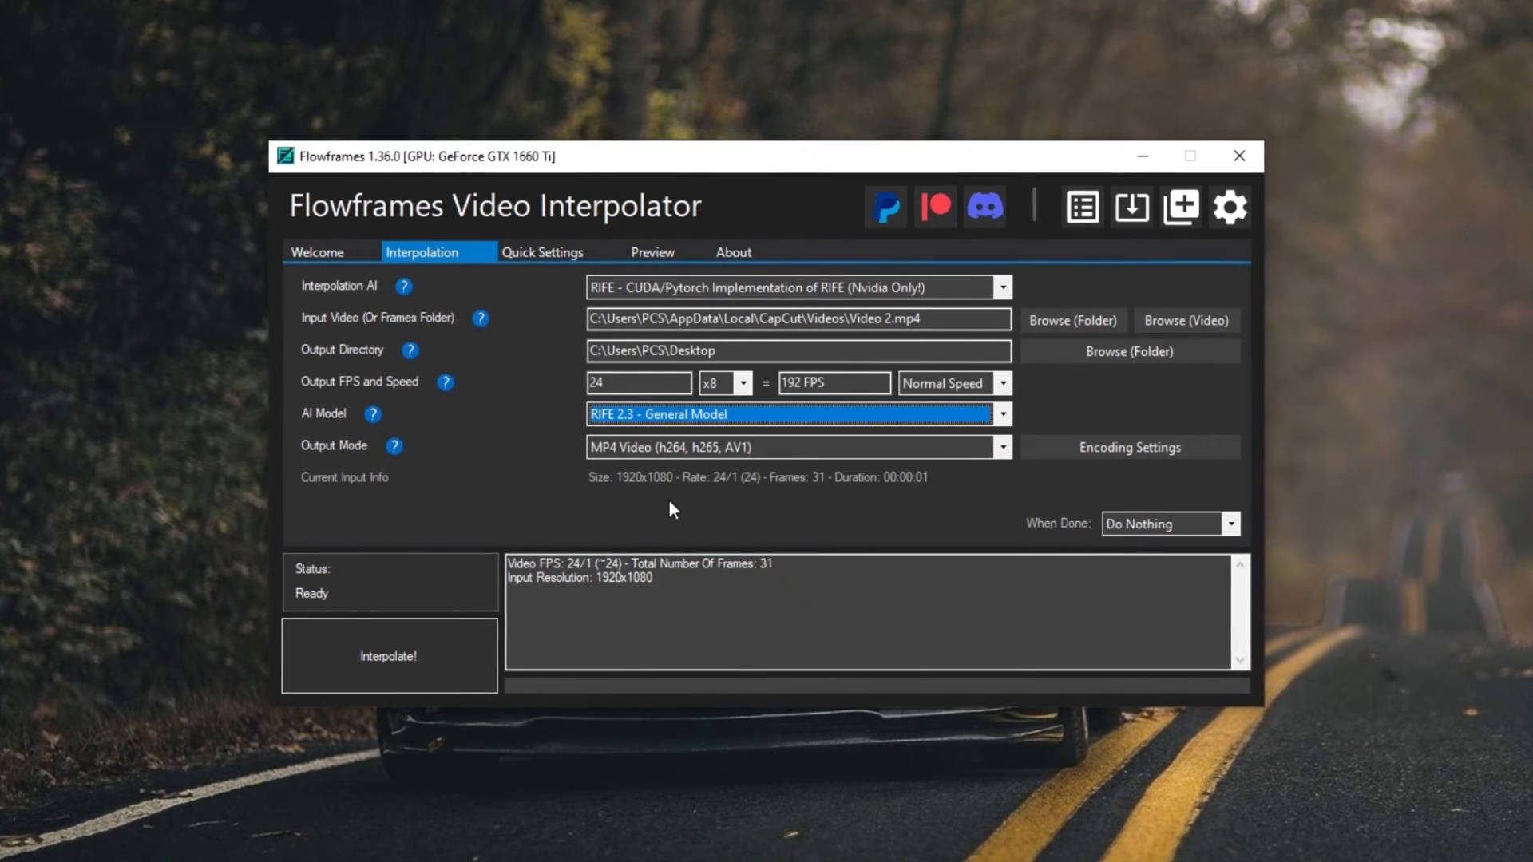
left_click(353, 650)
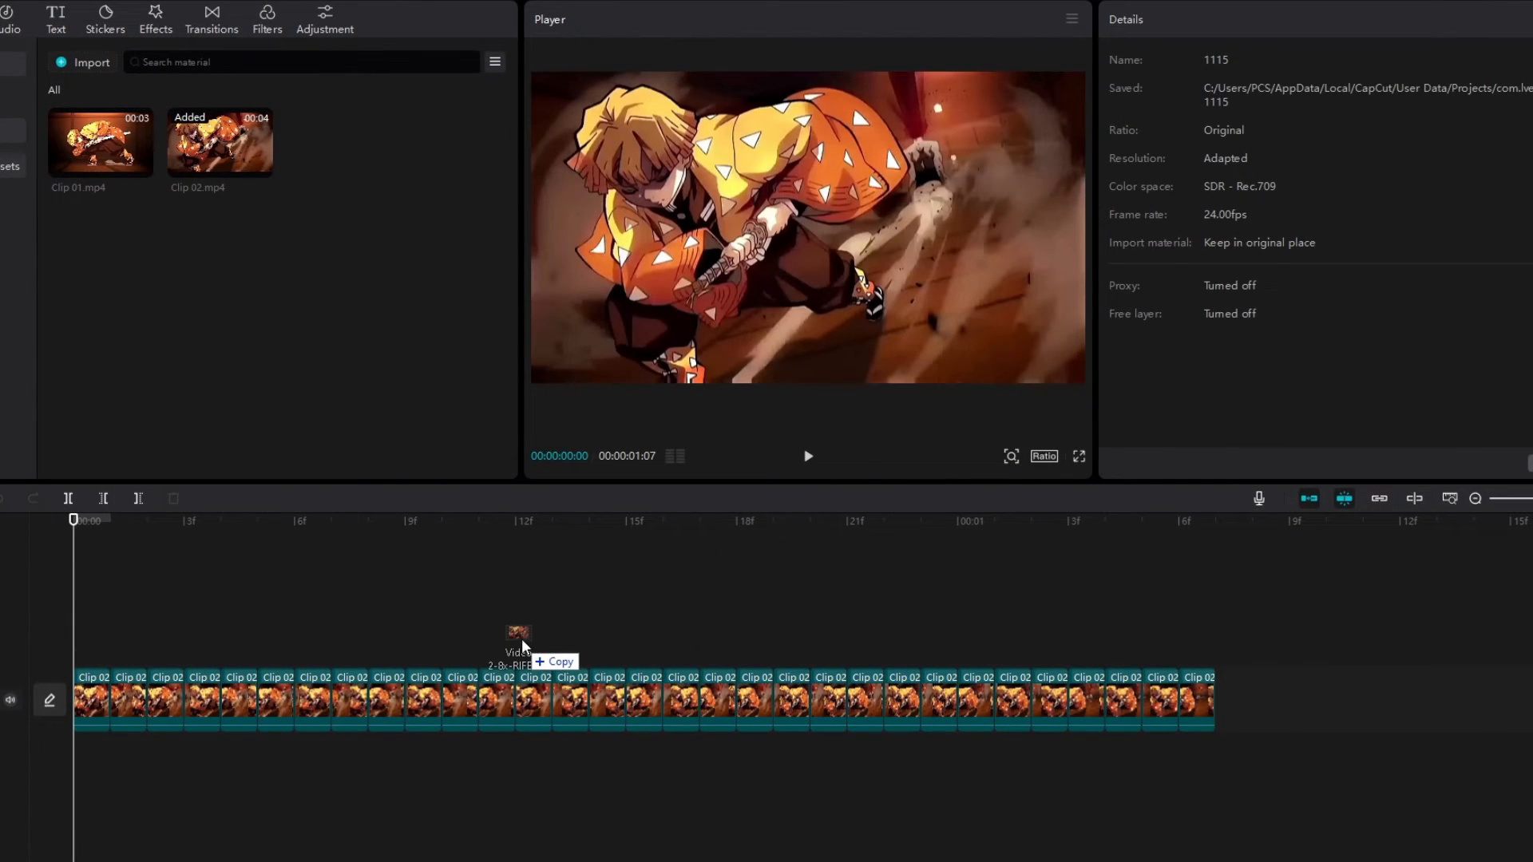
In CapCut, replace the Clip 02 segments on the main track with the interpolated 192fps Video 2 file.
left_click_drag(523, 645, 523, 641)
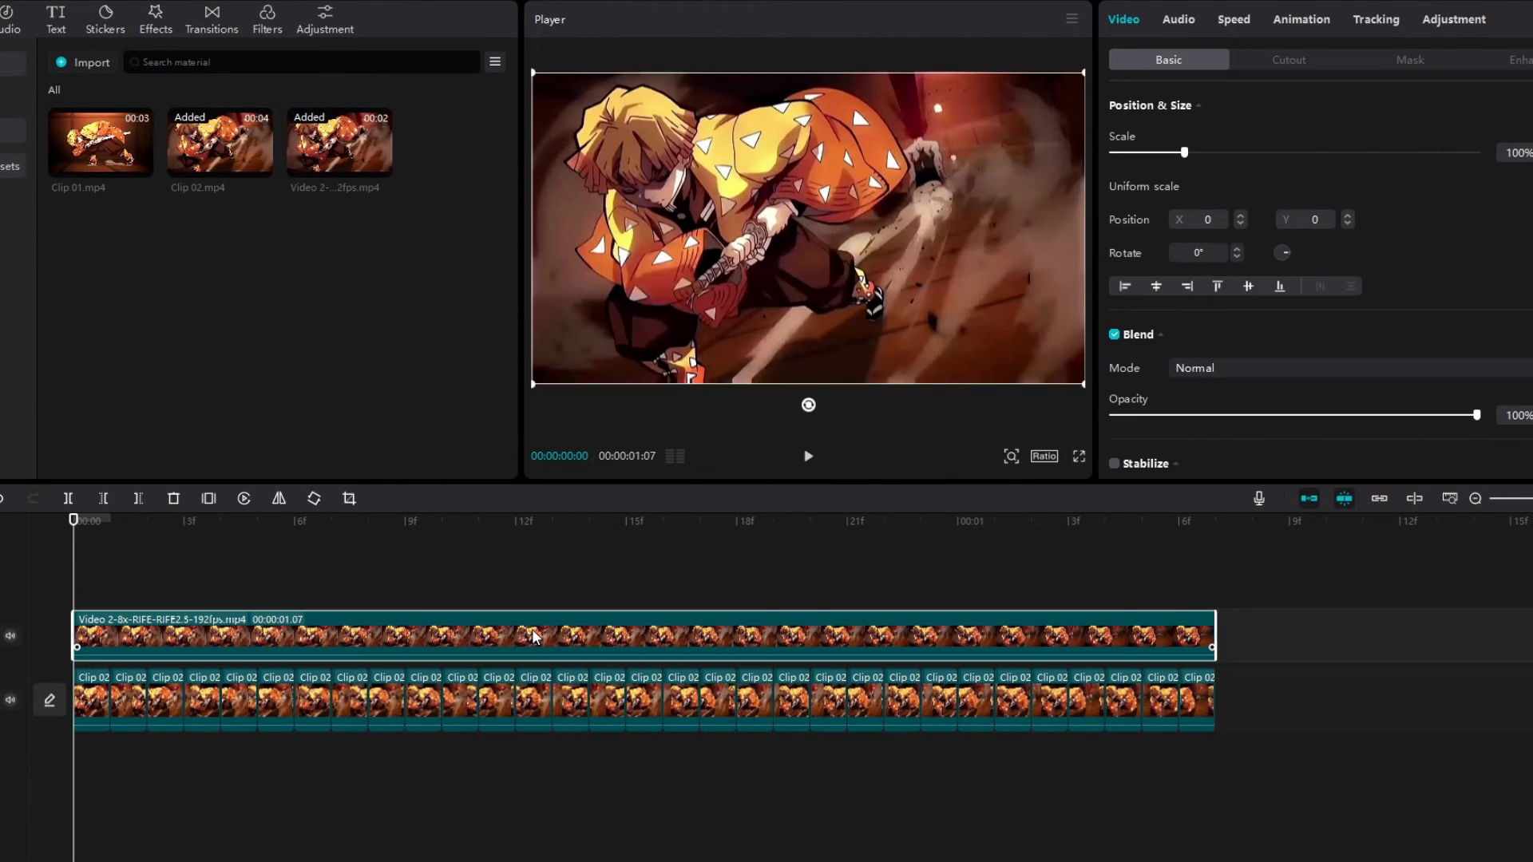
scroll(1224, 688, "right", 1)
left_click_drag(1225, 688, 12, 771)
key("Delete")
left_click_drag(155, 635, 127, 711)
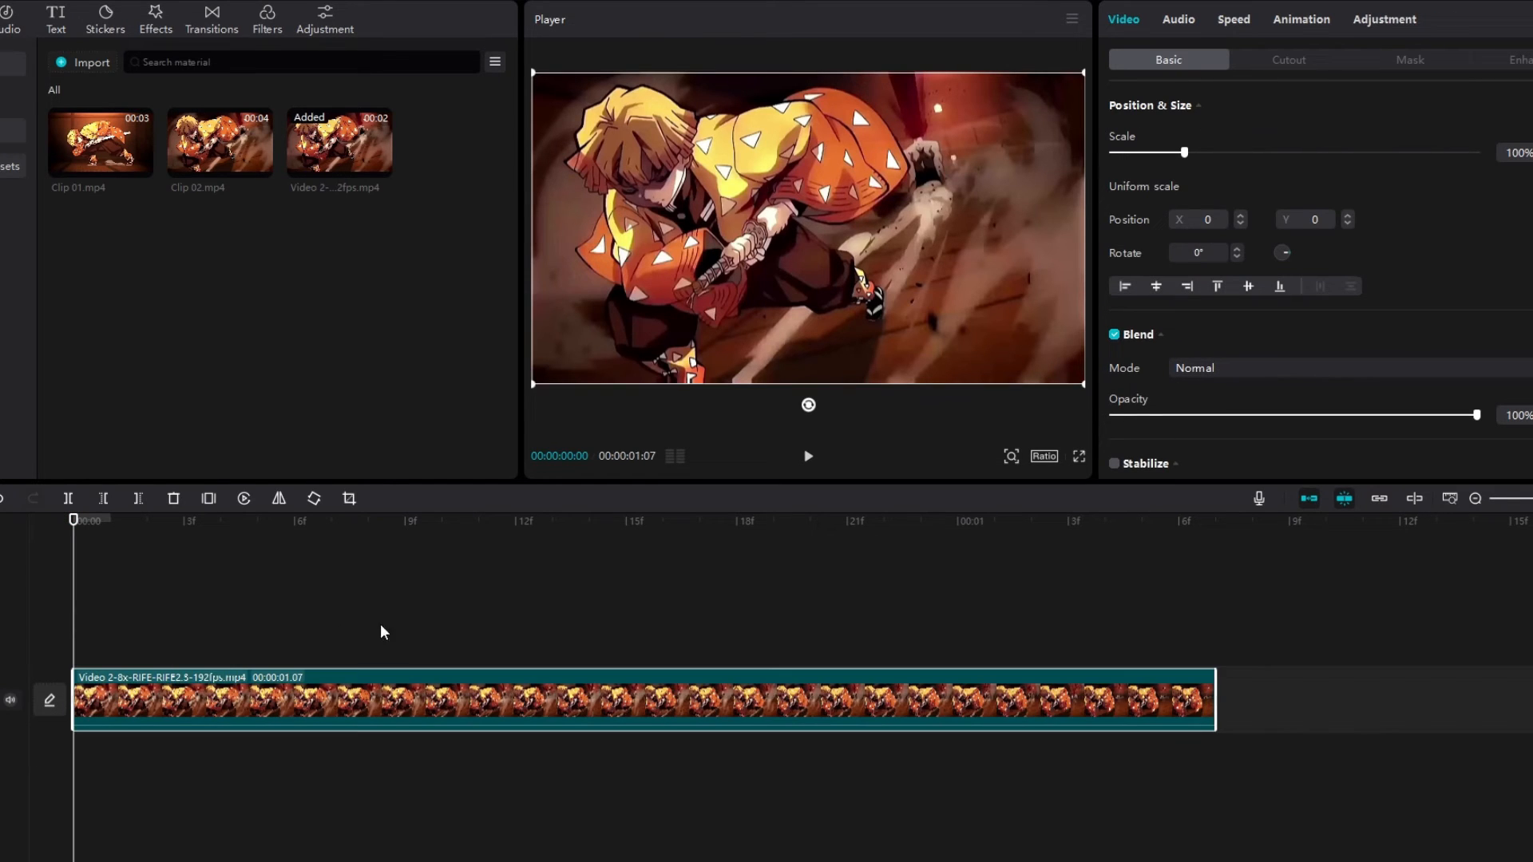
Set the project's frame rate to 60.00 fps and save the project settings.
left_click(760, 665)
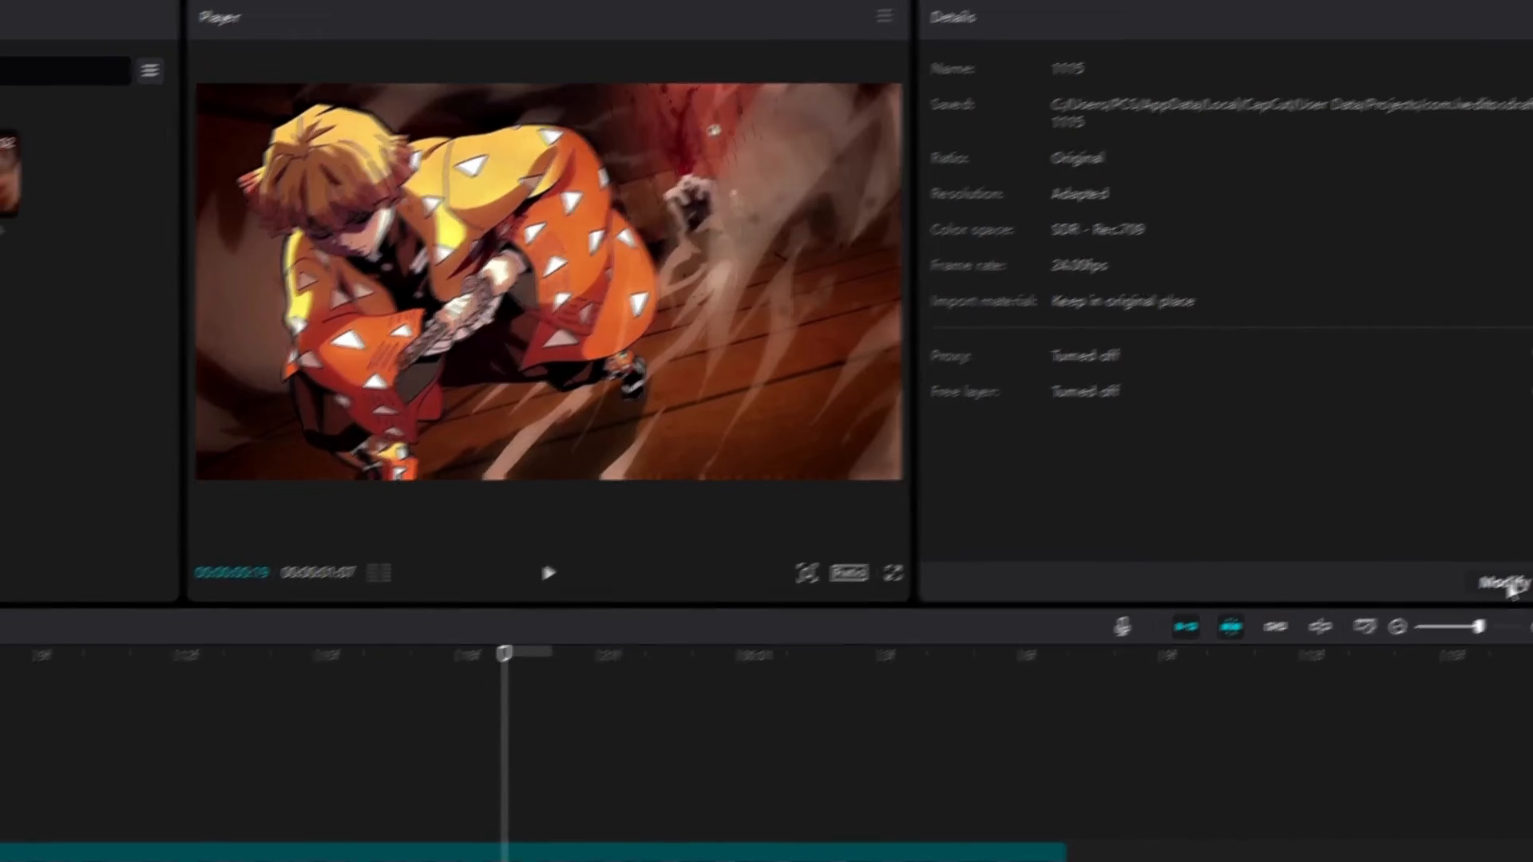
left_click(1475, 589)
left_click(869, 485)
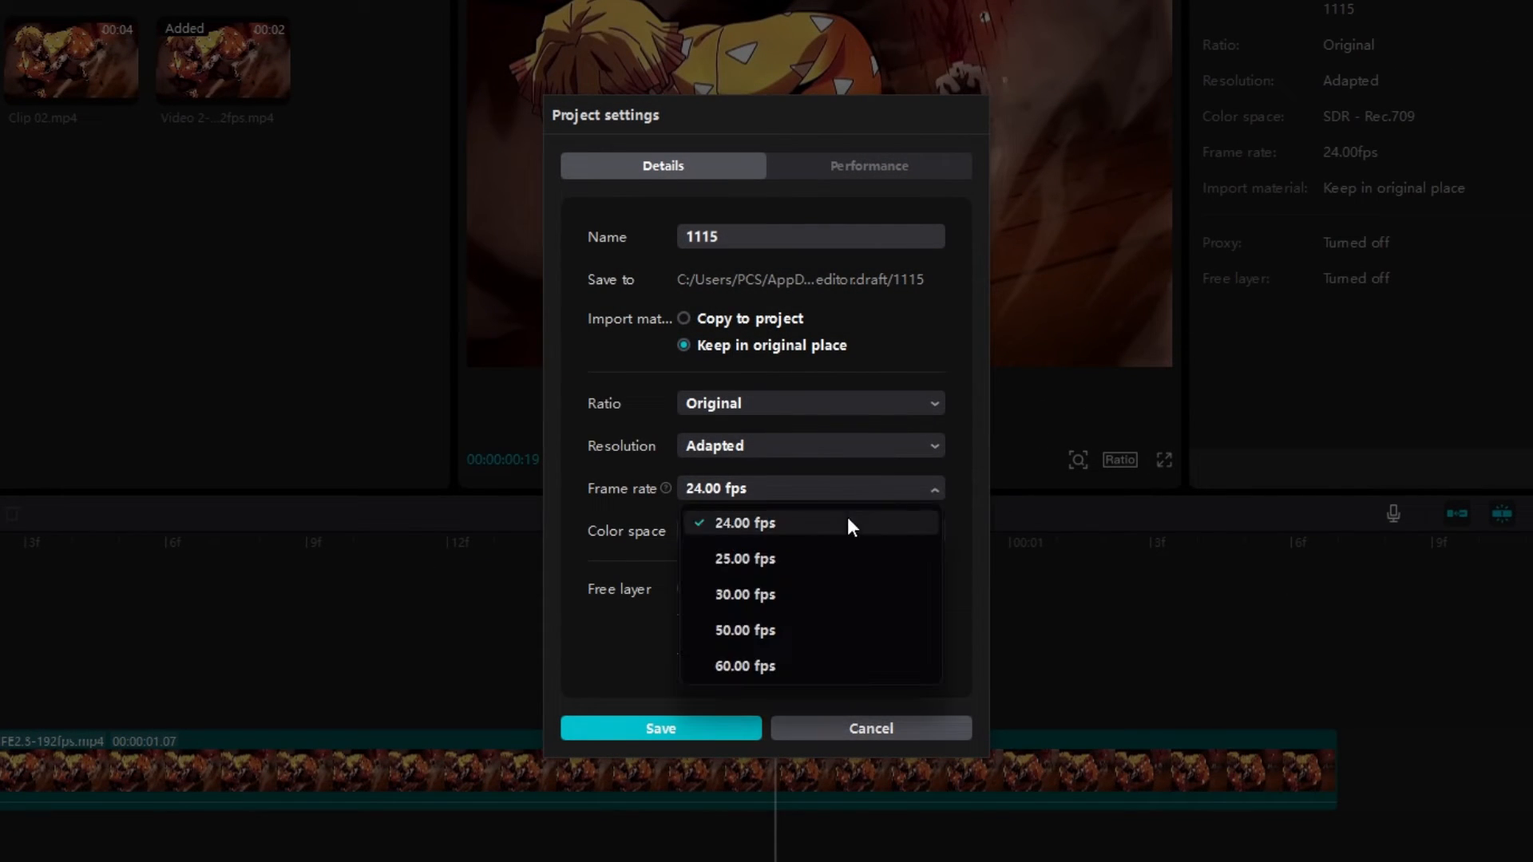
left_click(758, 666)
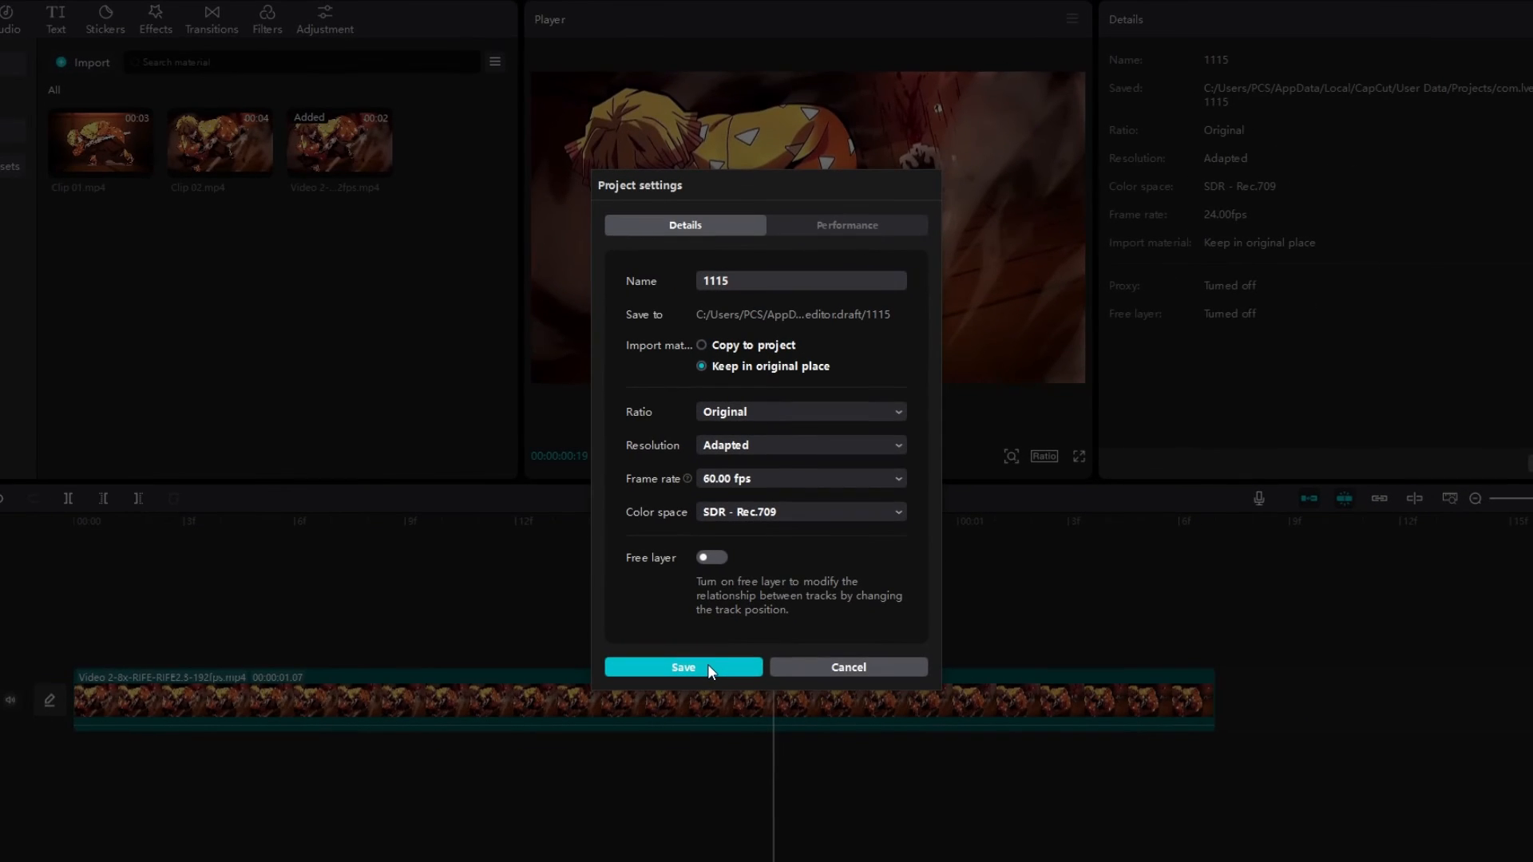
left_click(692, 728)
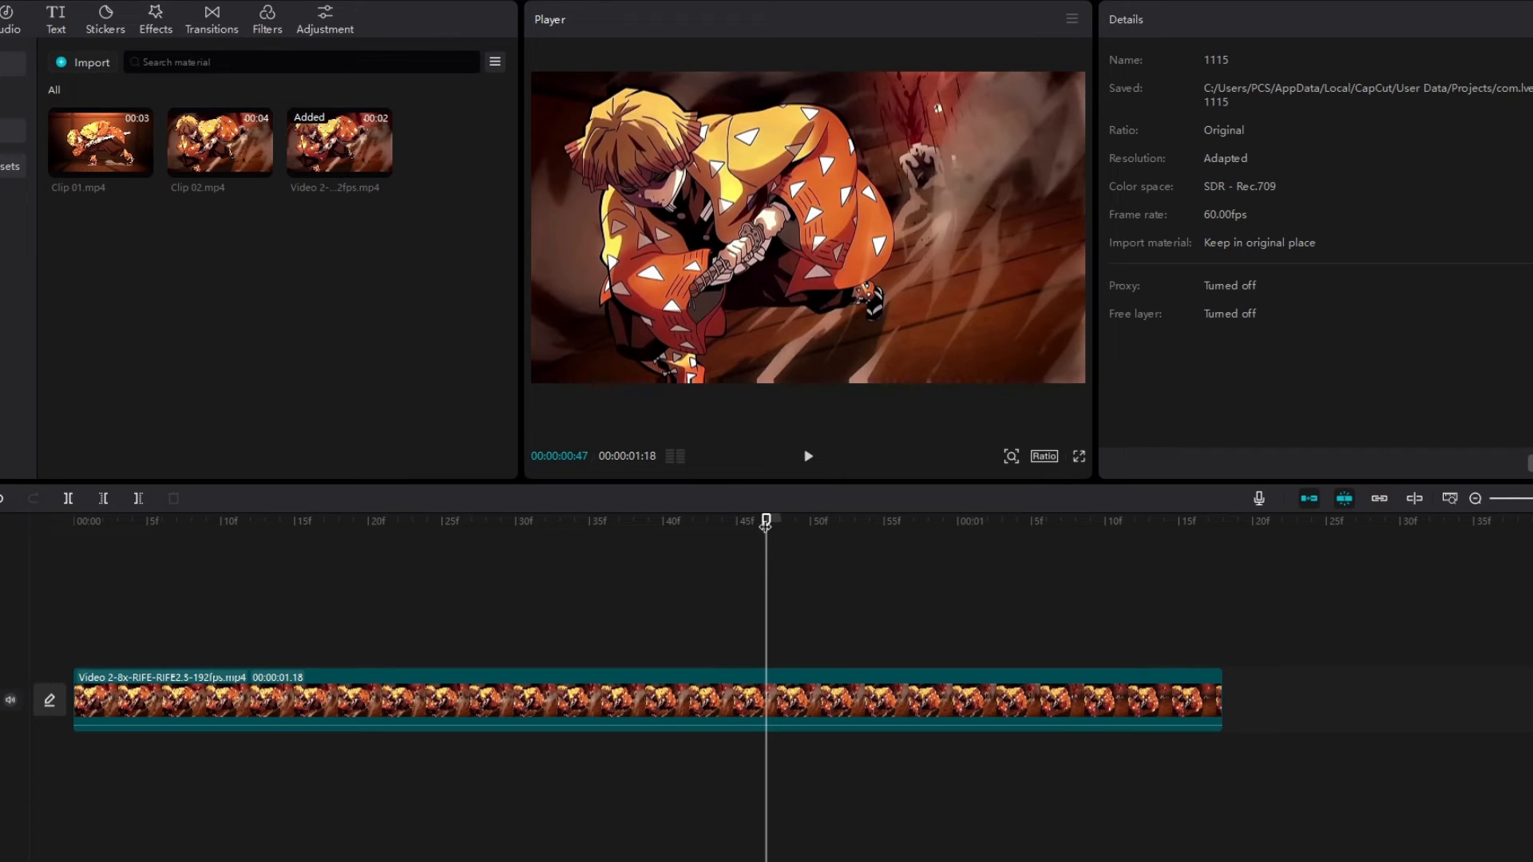
Play the interpolated clip from near its start to check how smooth it looks at normal speed.
left_click(116, 529)
key("space")
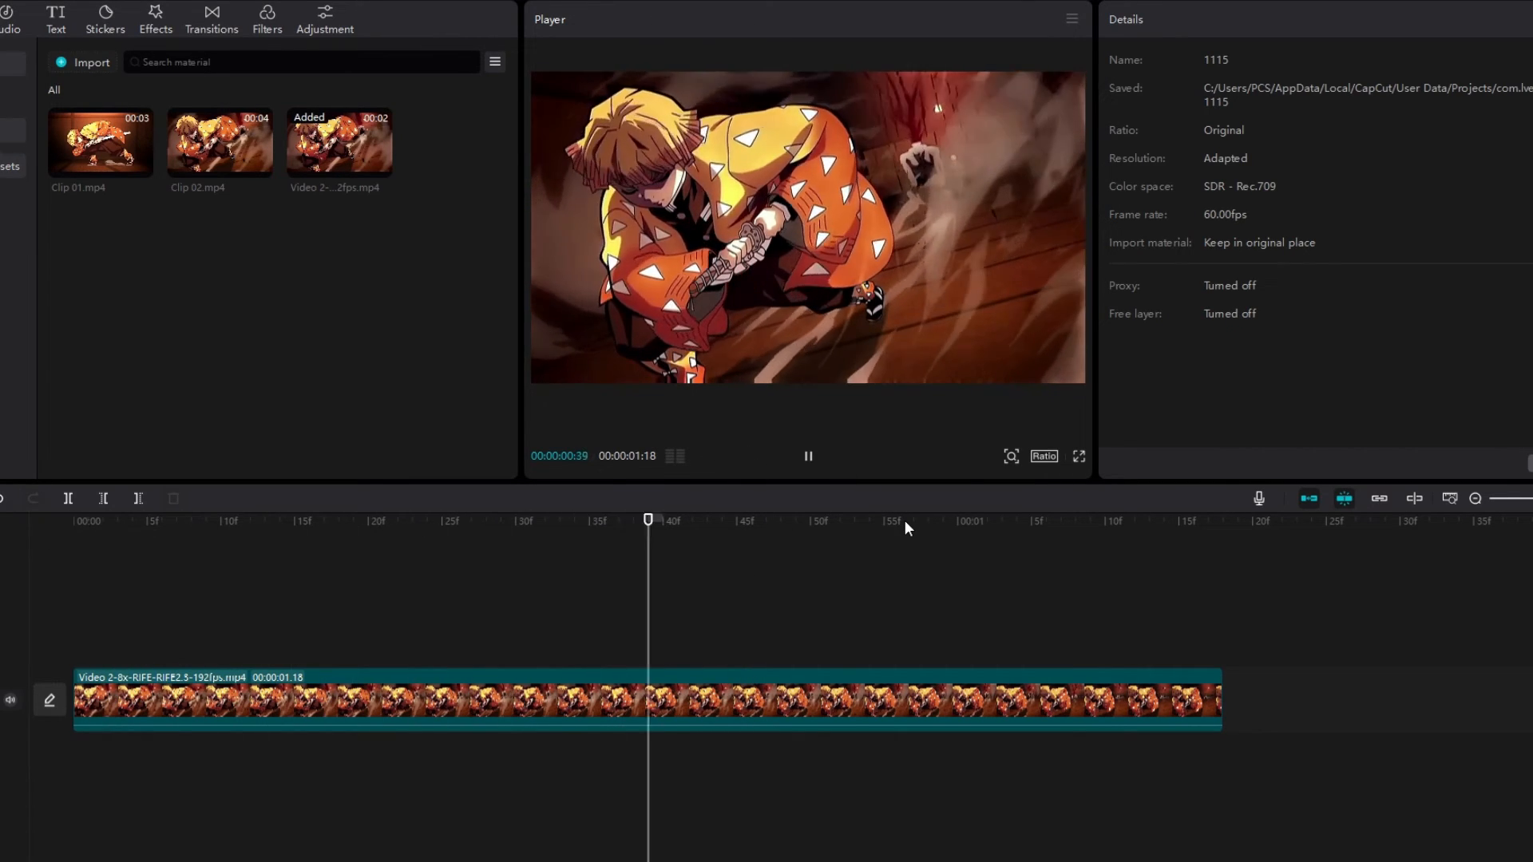
key("space")
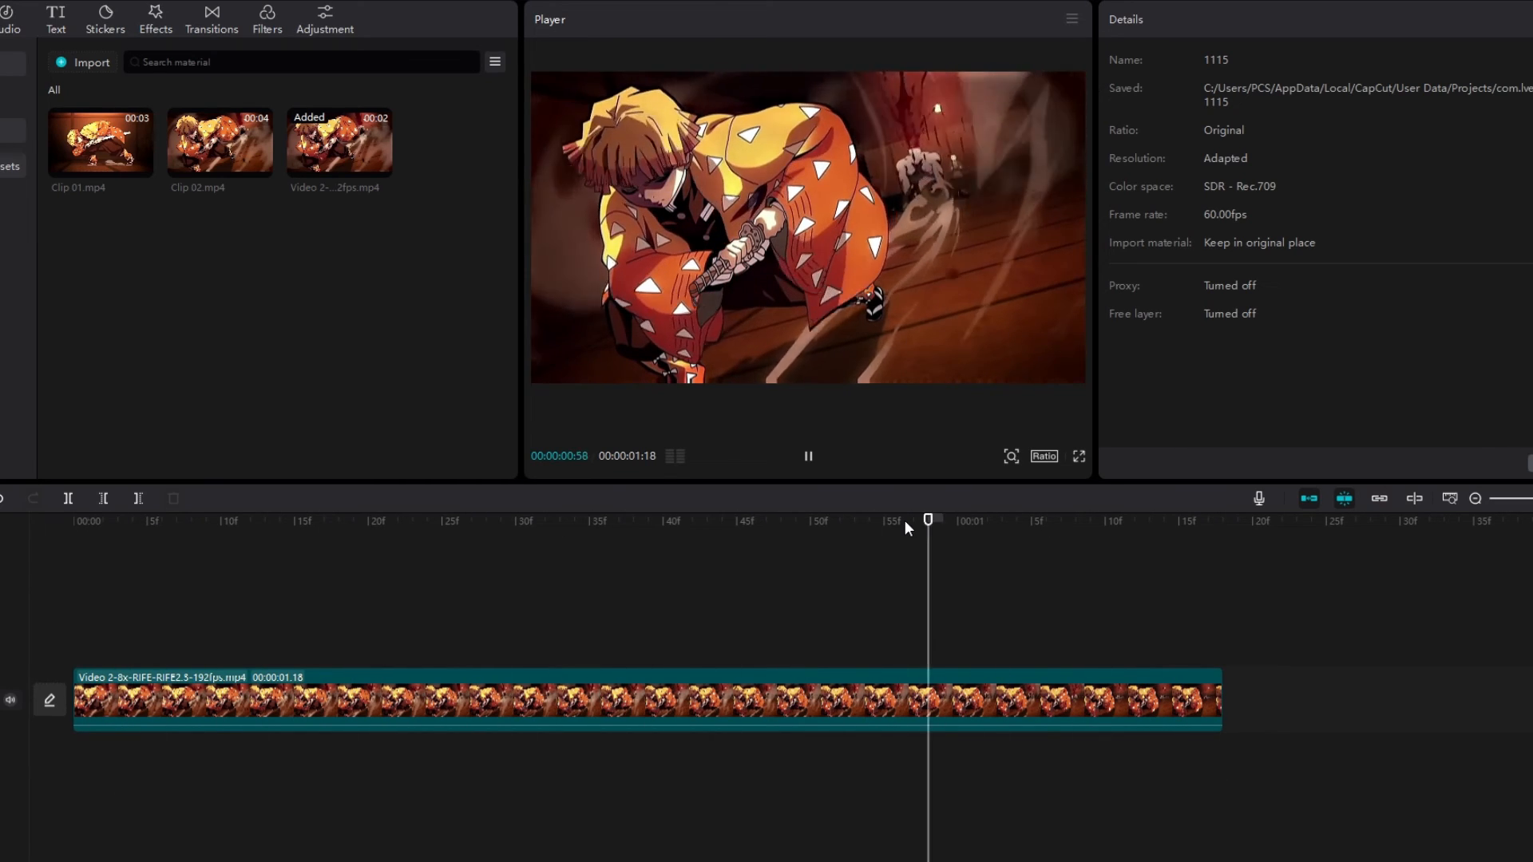
key("space")
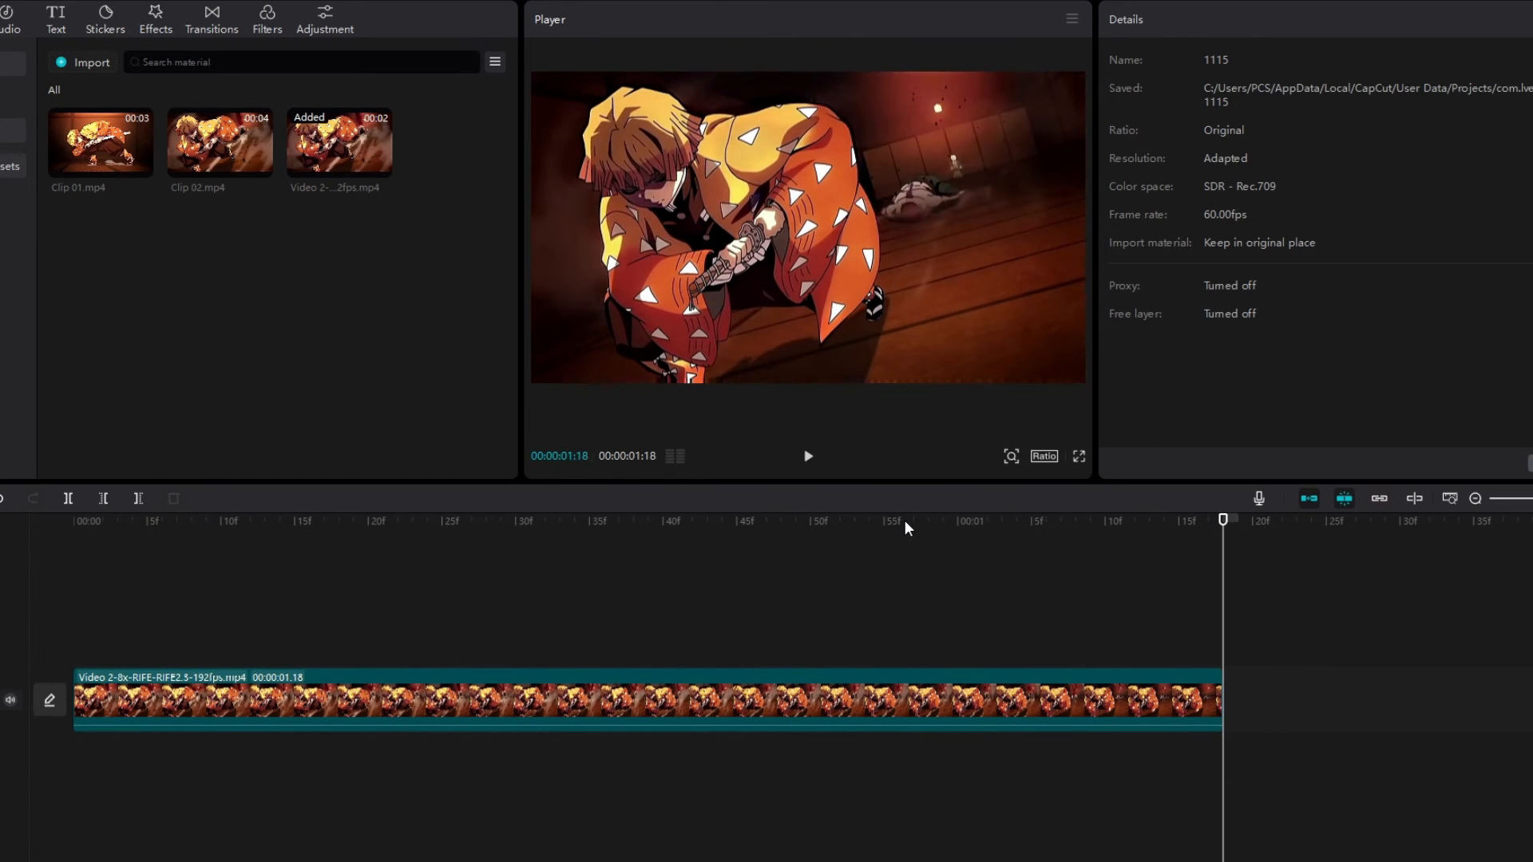
Apply a customized speed curve to the interpolated clip and lower every point after the first to 0.1x.
left_click(796, 697)
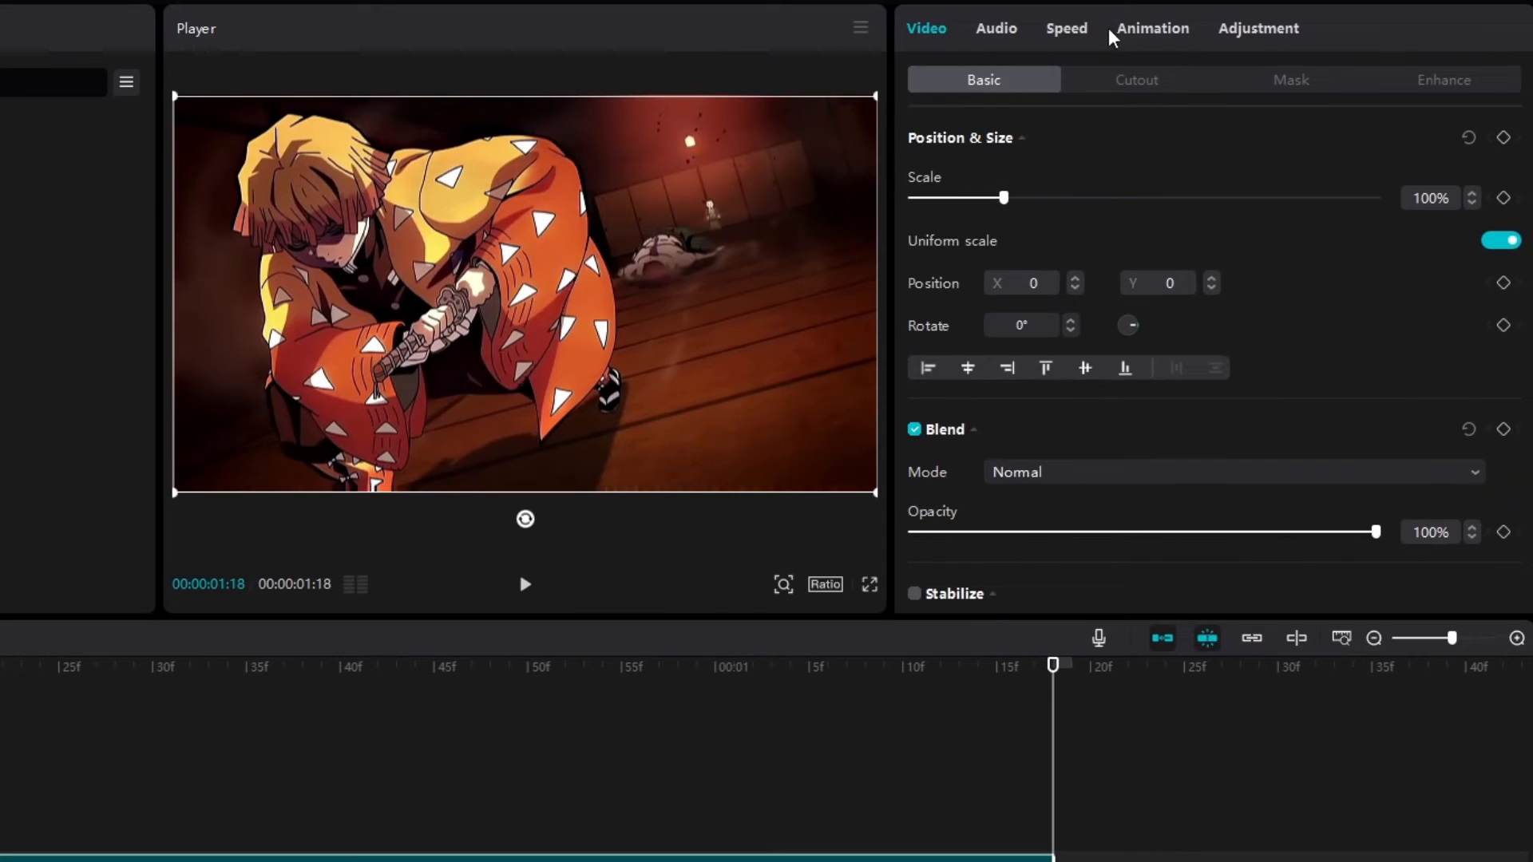
left_click(1066, 29)
left_click(1307, 78)
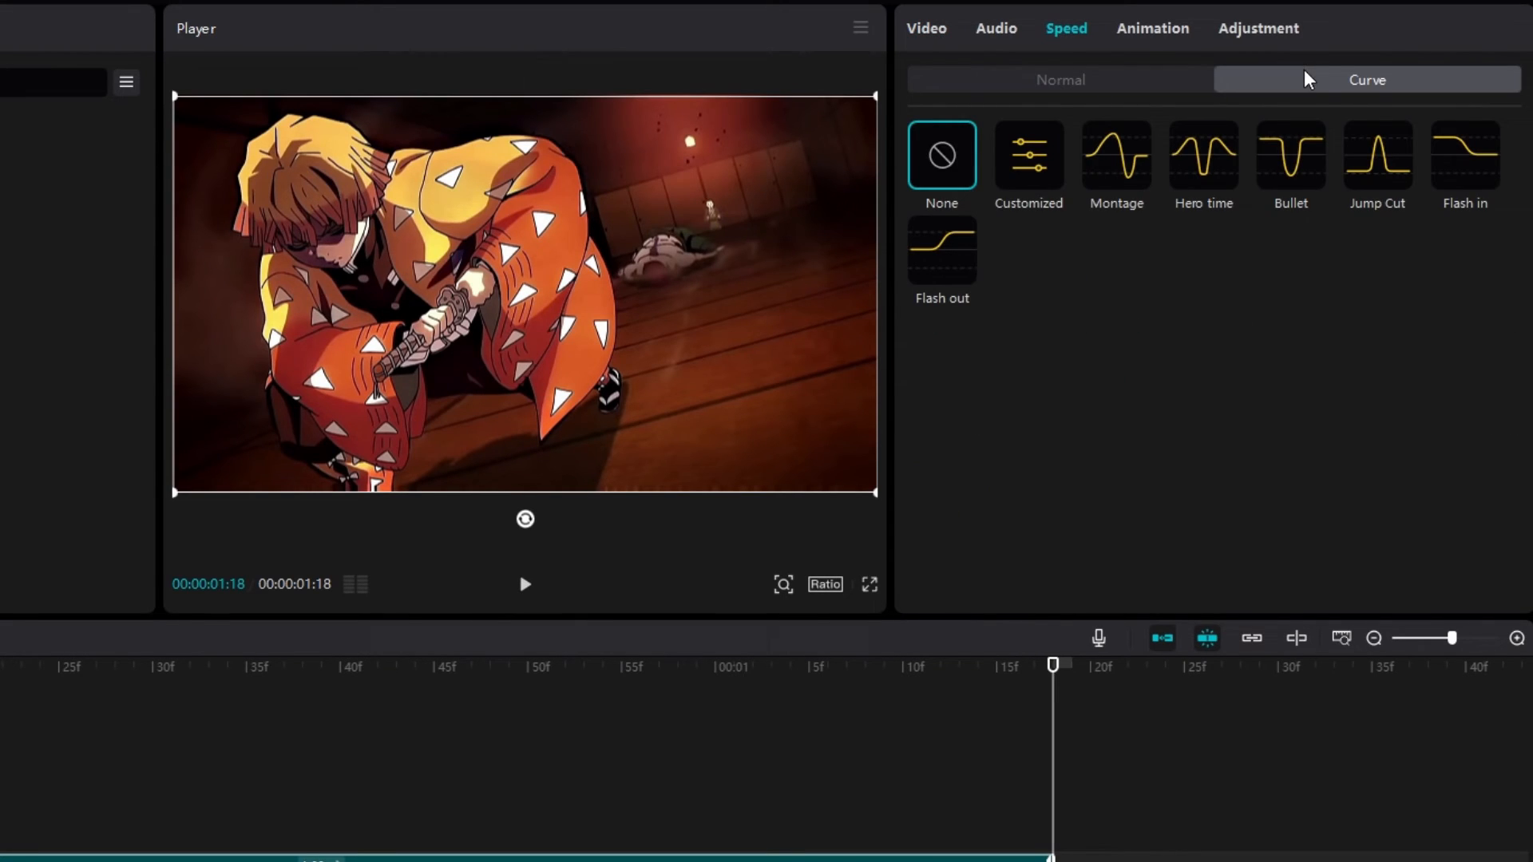
left_click(1030, 163)
scroll(1061, 438, "down", 2)
left_click_drag(1061, 387, 1034, 468)
left_click_drag(1213, 383, 1204, 459)
left_click_drag(1368, 379, 1366, 461)
left_click_drag(1515, 379, 1520, 461)
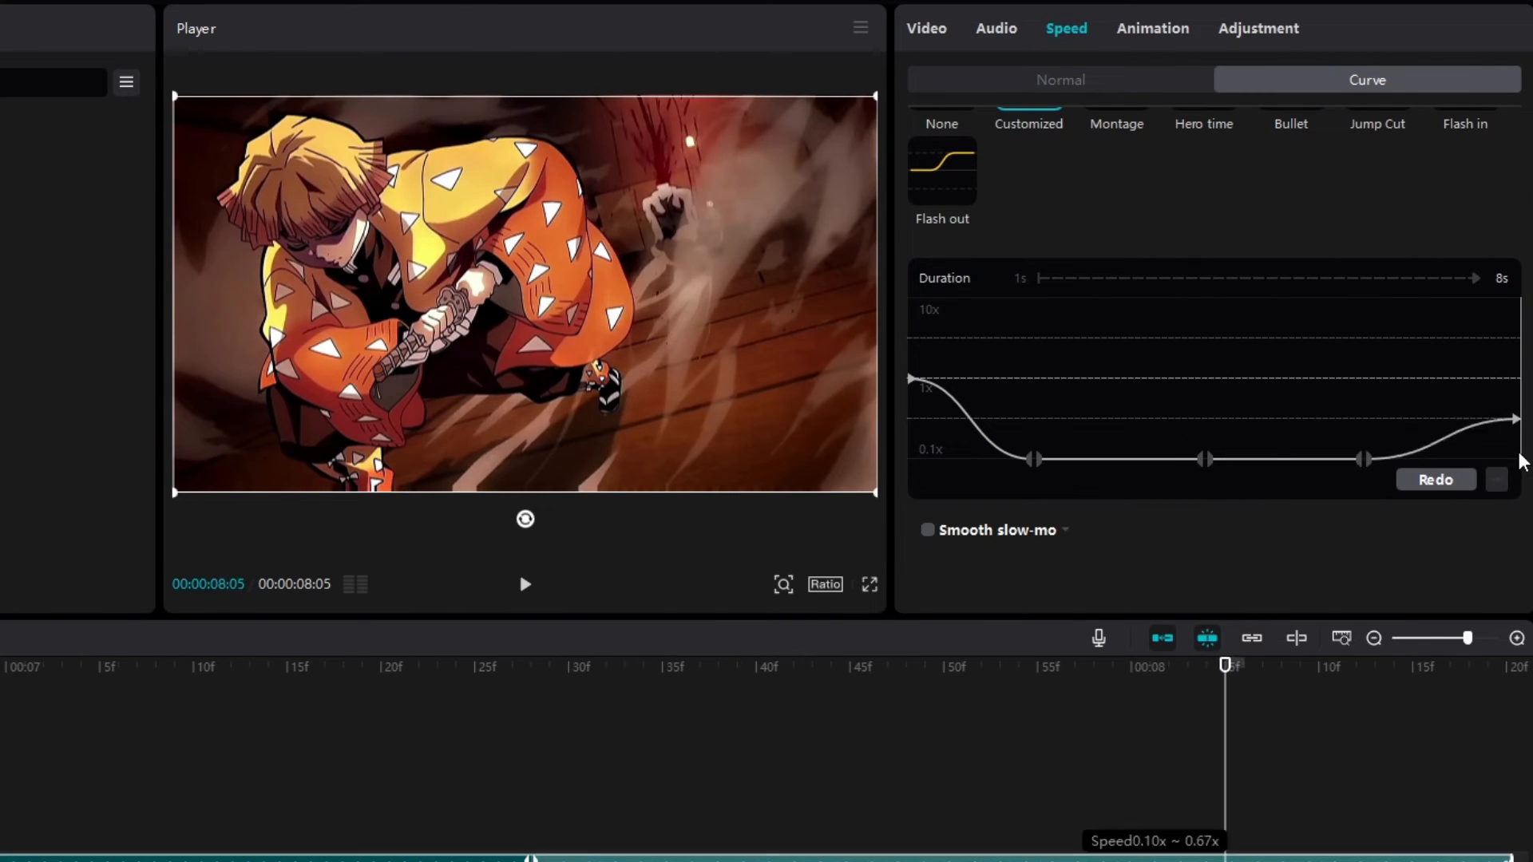
Fit the slowed clip in the timeline and play it from the beginning to review the slow motion.
left_click(1342, 638)
left_click(239, 532)
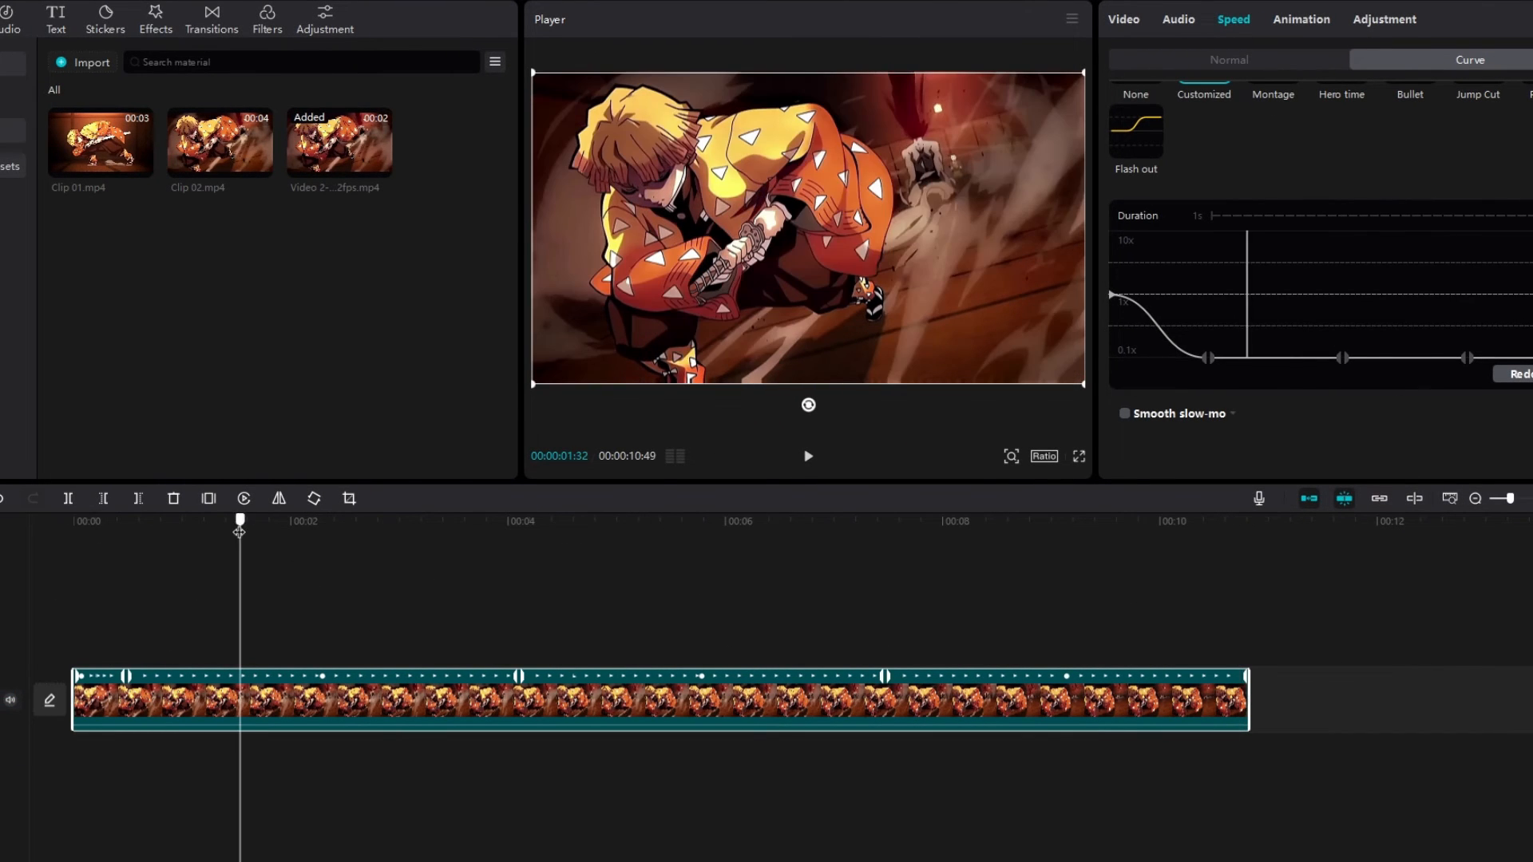
left_click_drag(239, 532, 48, 533)
key("space")
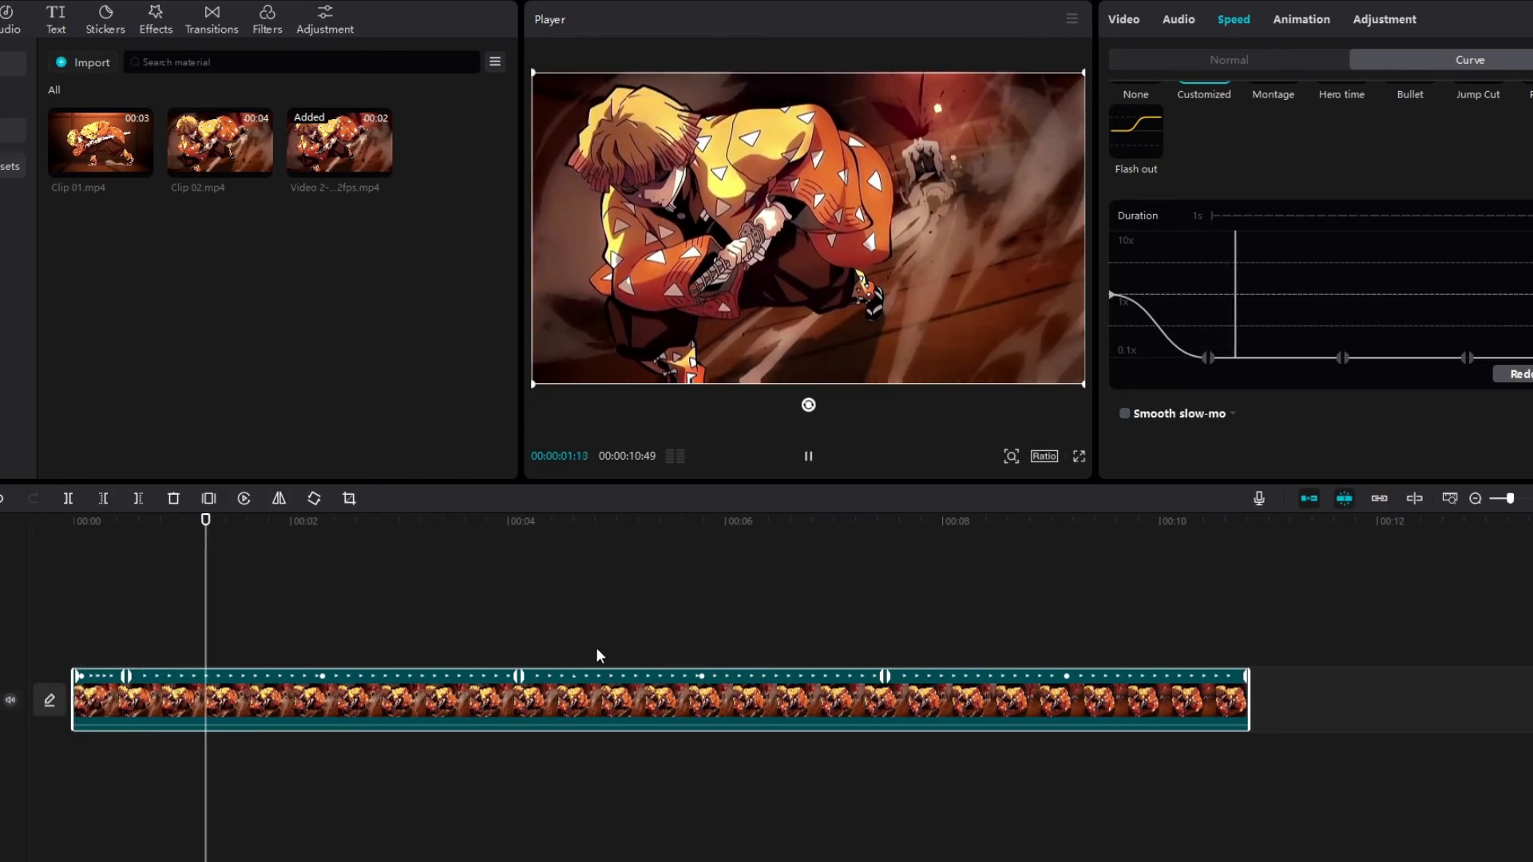